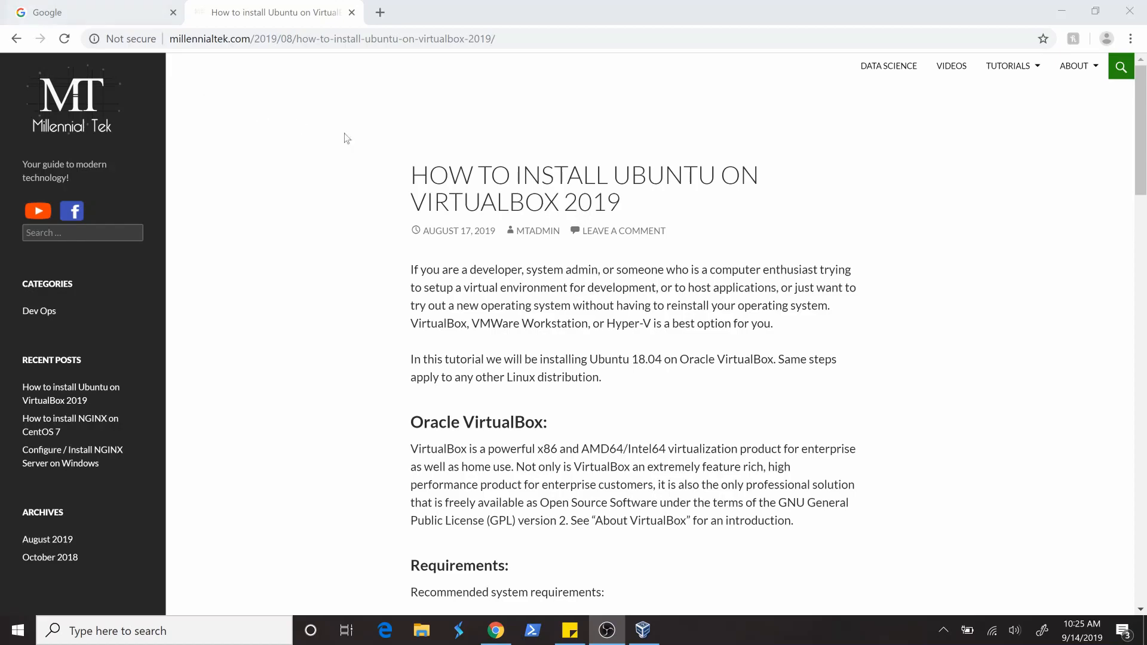
- Switch to Oracle VM VirtualBox Manager to view the details of the cloudera-quickstart virtual machine
click(643, 630)
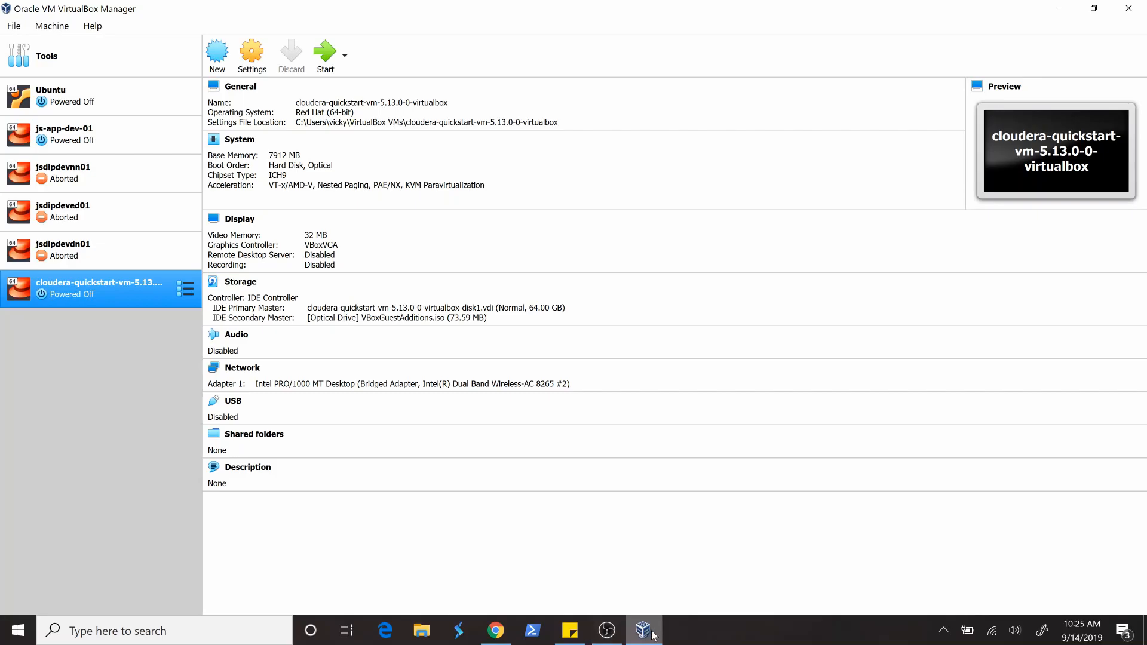
mouse_move(653, 634)
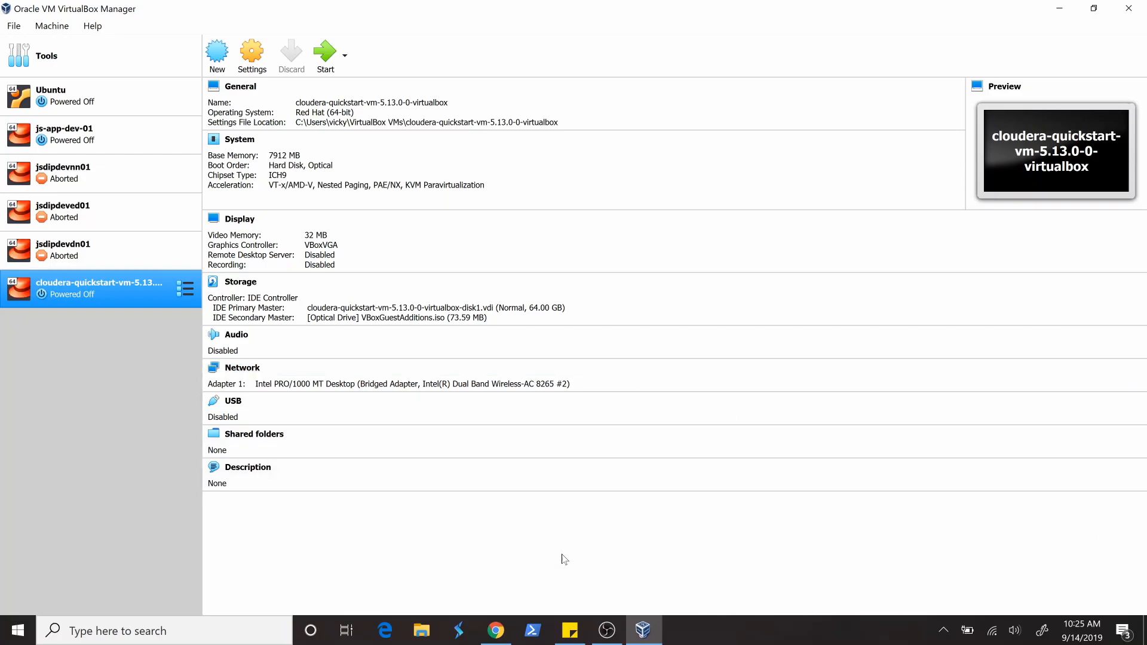
- Switch to Chrome and search Google for "cloudera quickstart vm"
click(497, 633)
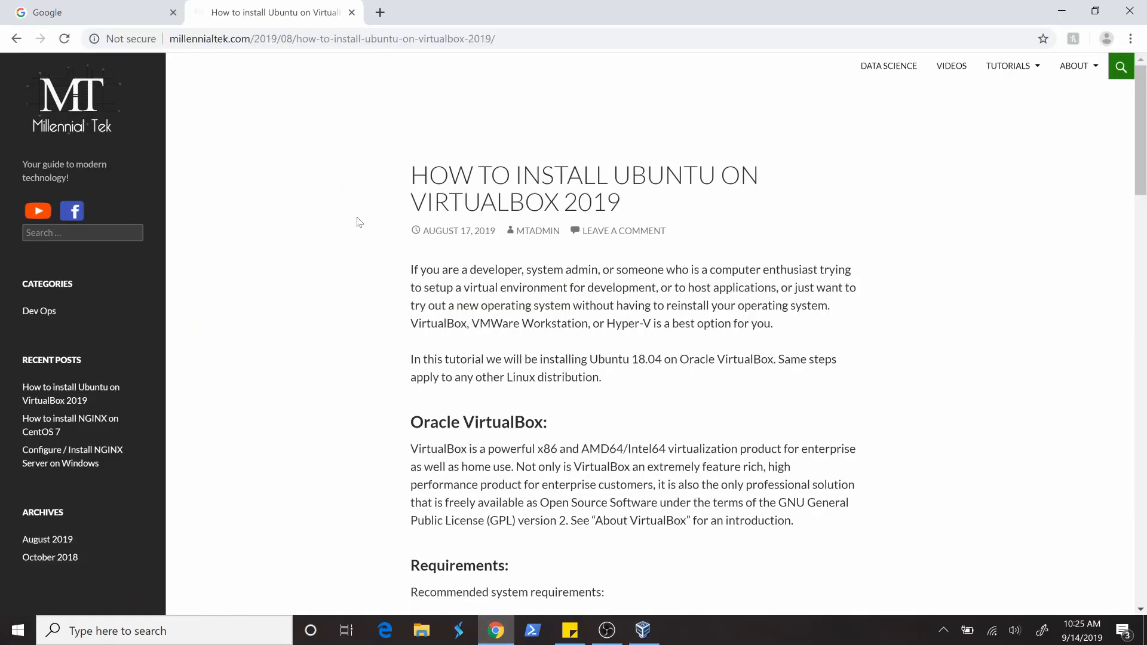
click(83, 19)
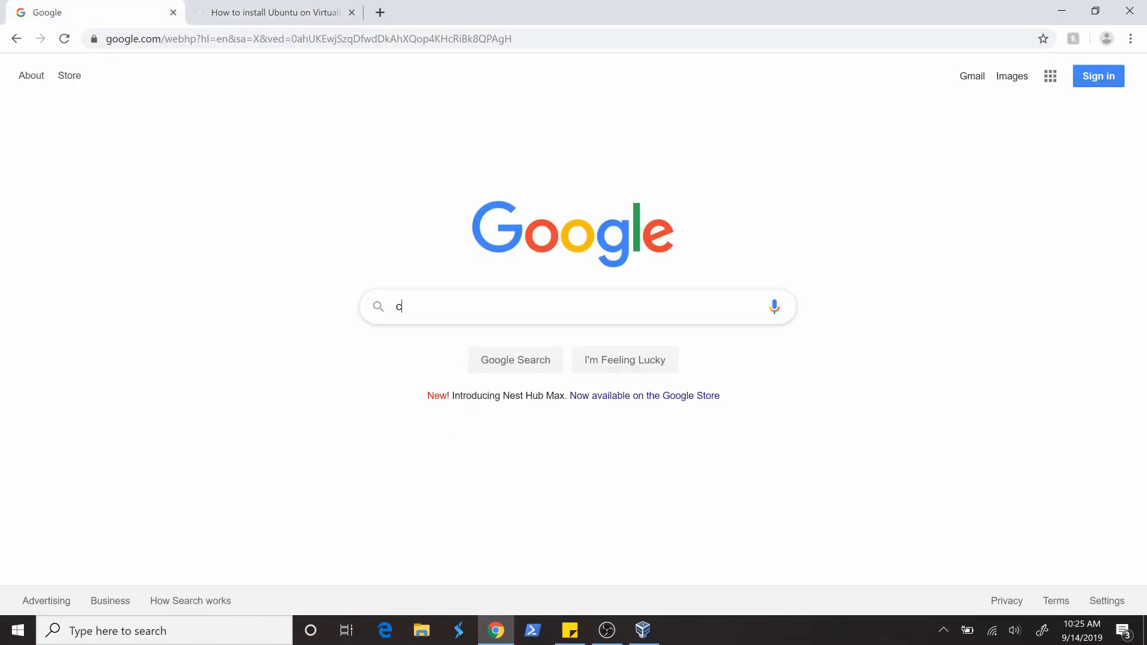
text(cloudera)
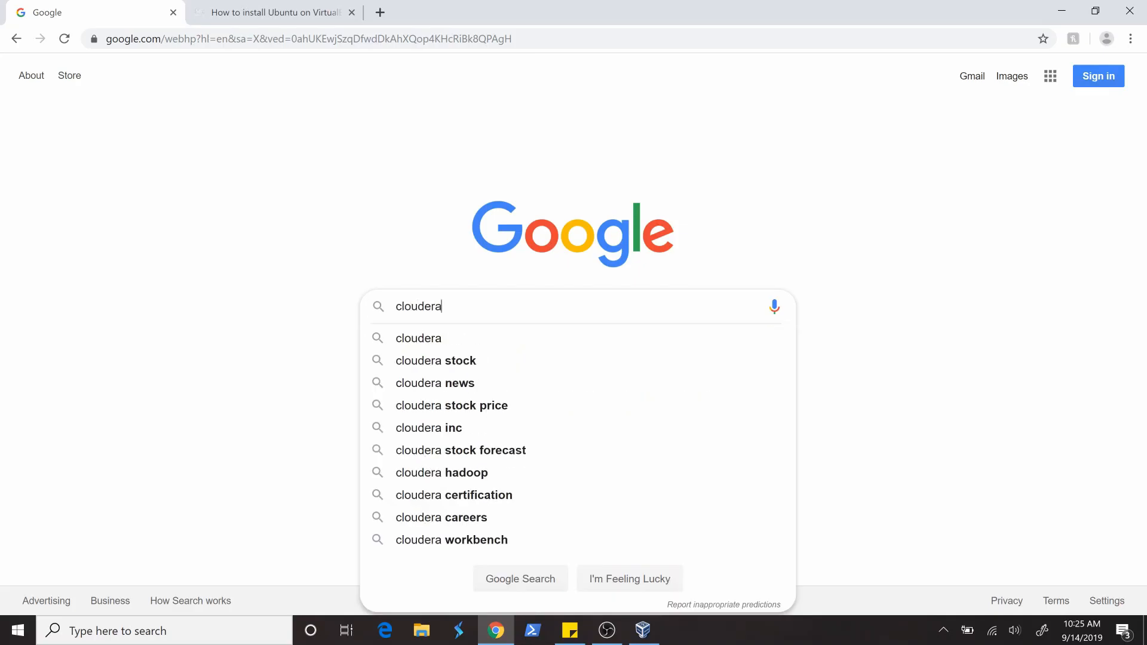
text( quick)
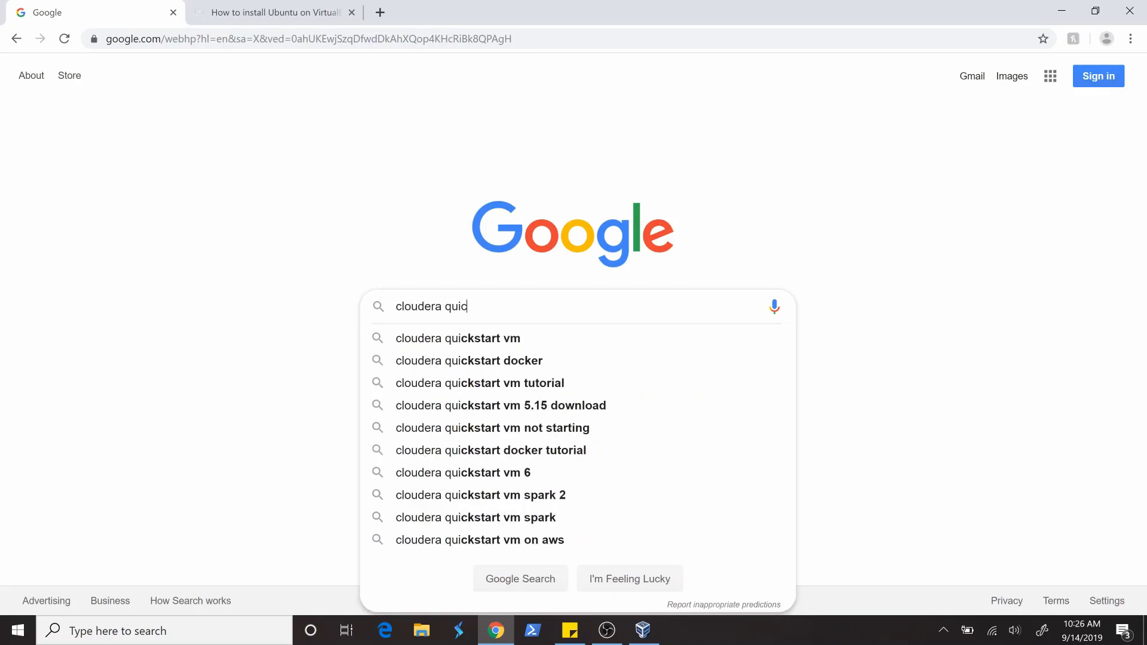
key(Down)
key(Return)
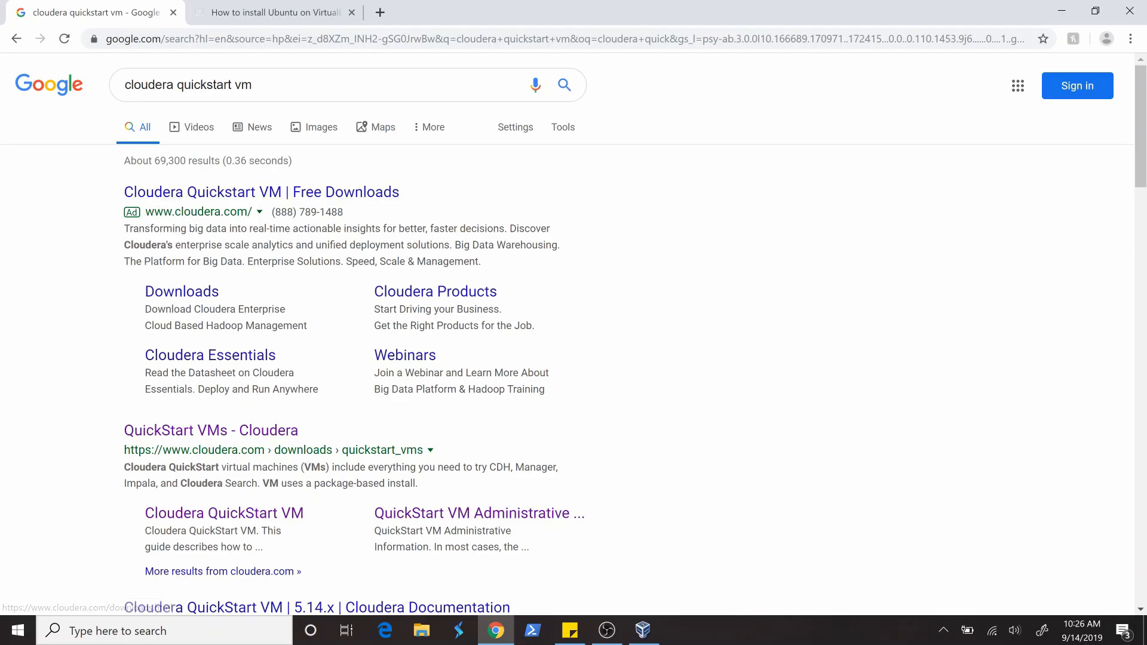
- Open Cloudera's QuickStart VMs page from the non-ad search result and display its list of download platforms
click(170, 440)
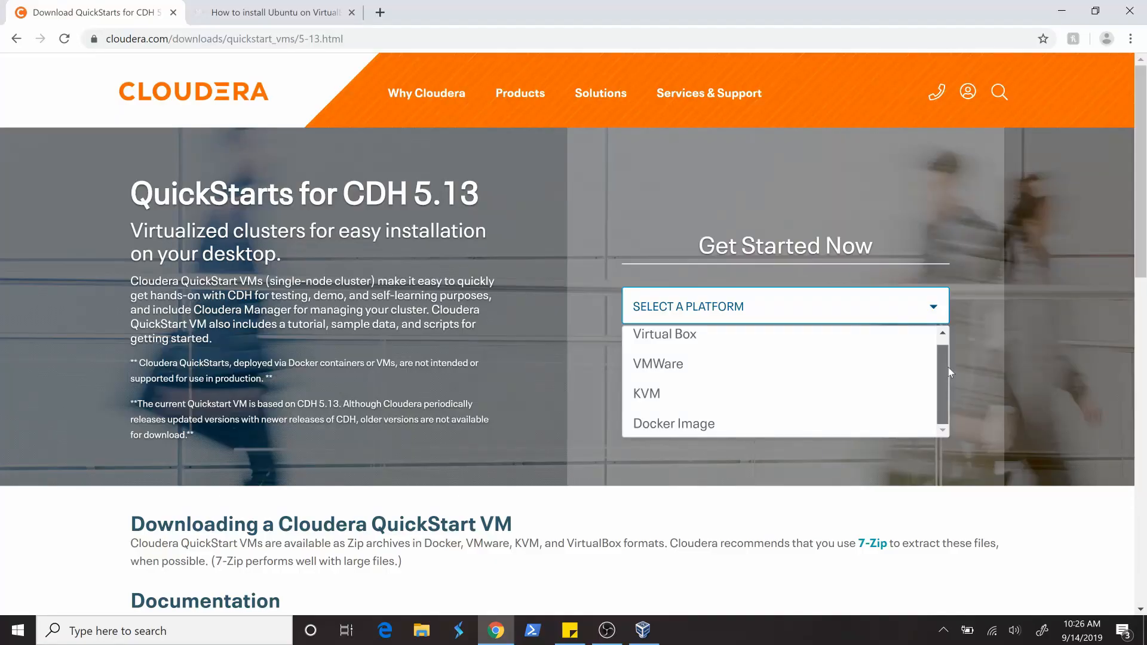
drag(948, 367, 942, 345)
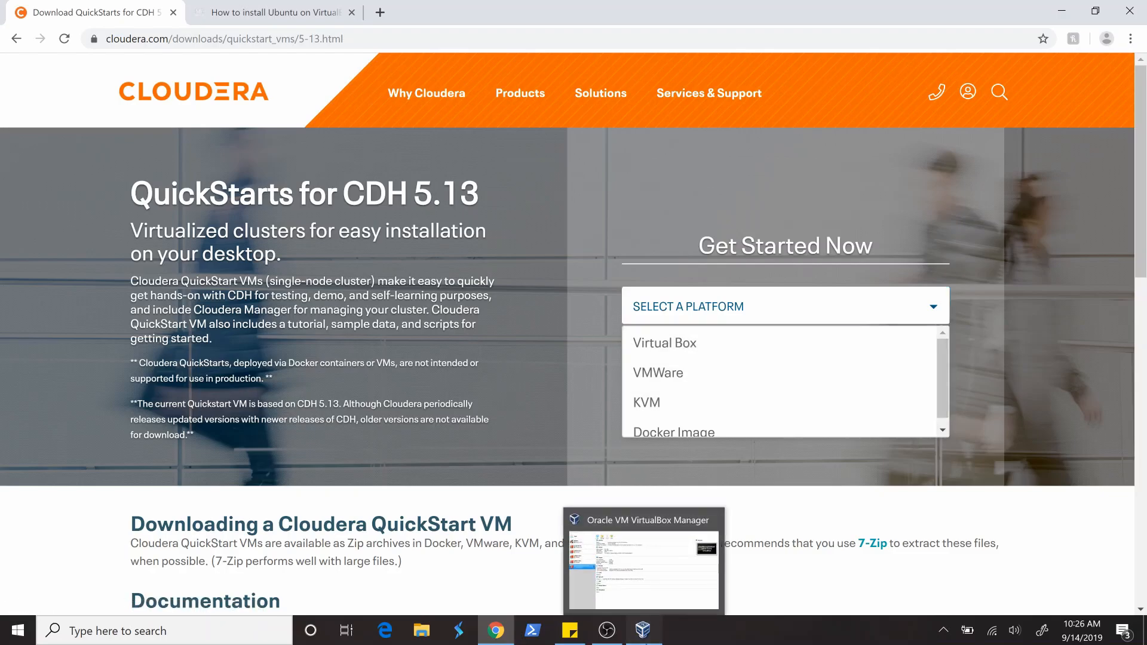
- View Oracle VM VirtualBox Manager and the Ubuntu on VirtualBox article in Chrome, returning to the Cloudera QuickStarts page
click(652, 632)
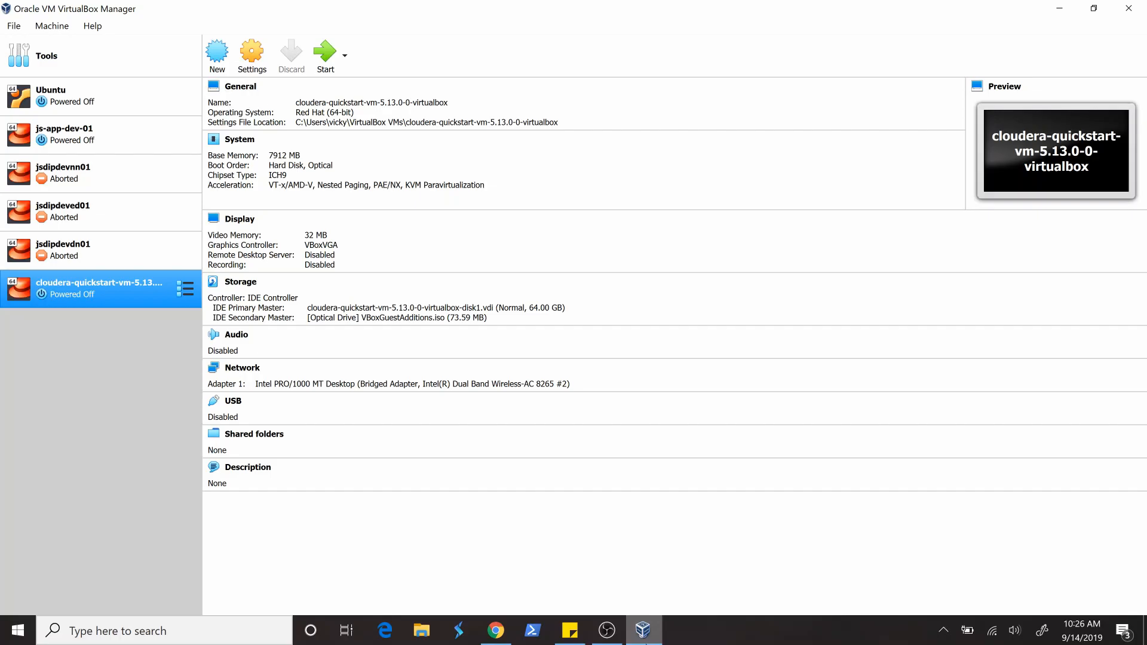
click(644, 631)
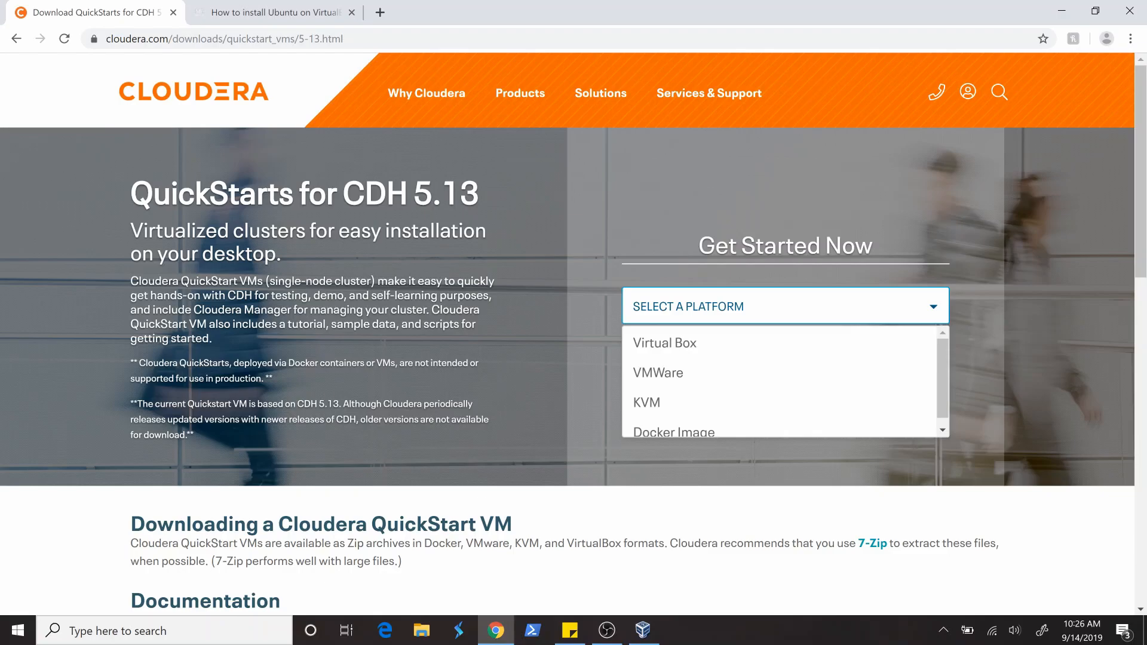
click(244, 14)
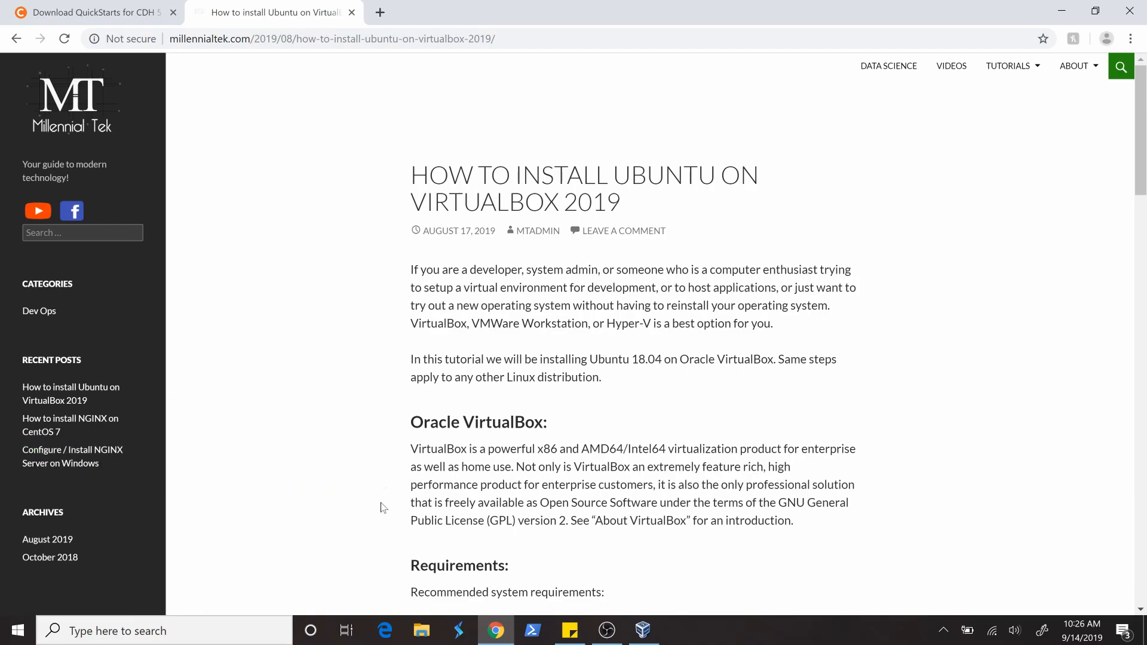
click(69, 18)
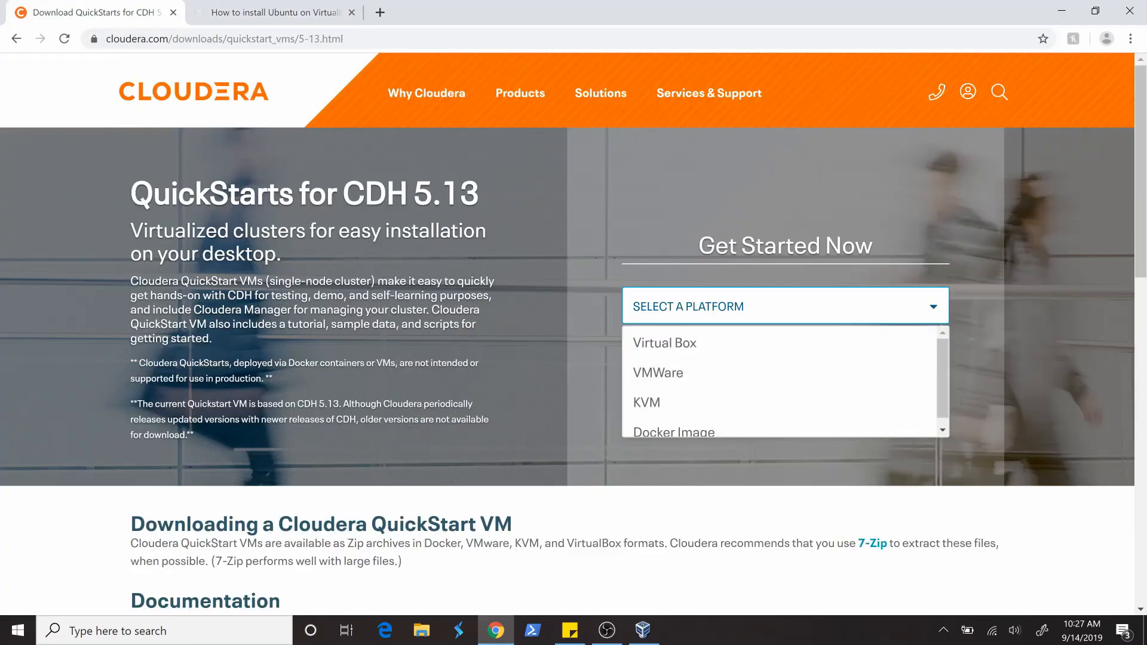
- Choose Virtual Box as the QuickStart platform and open the product interest form required for the download
click(689, 355)
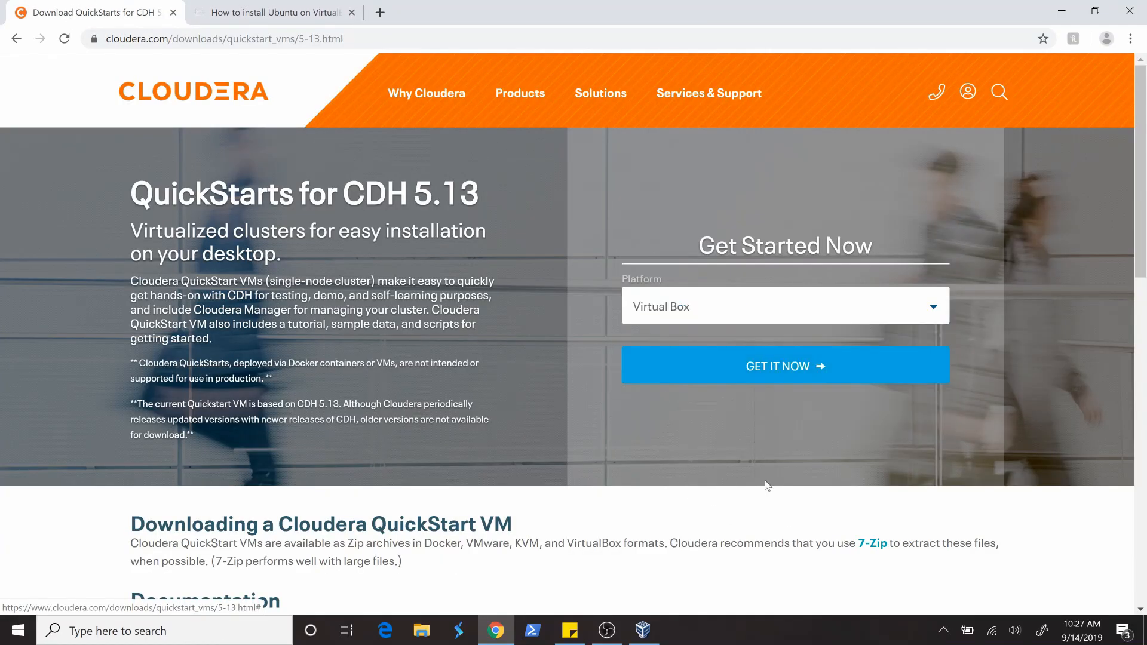
click(757, 366)
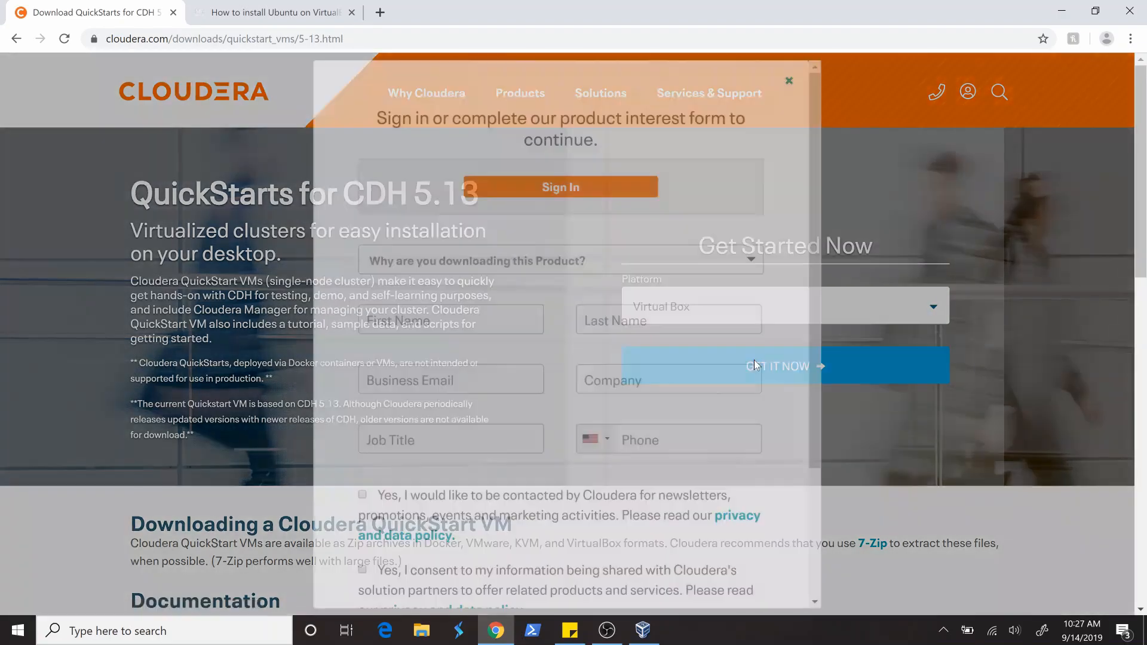
scroll(540, 291, down, 3)
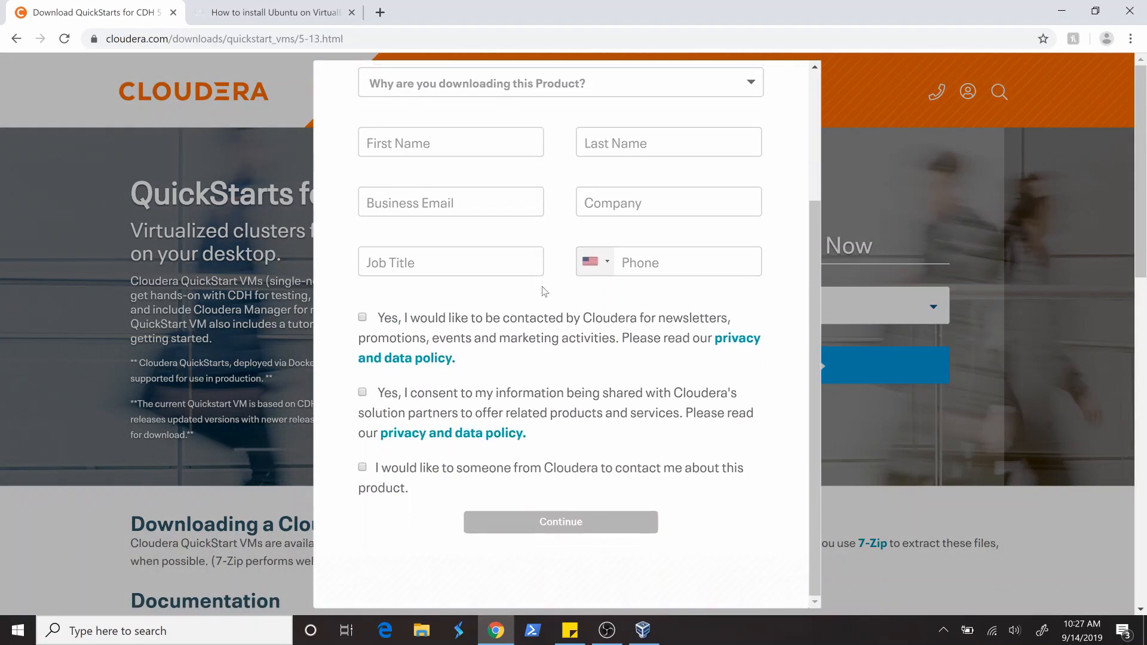
scroll(541, 291, up, 3)
scroll(545, 292, down, 1)
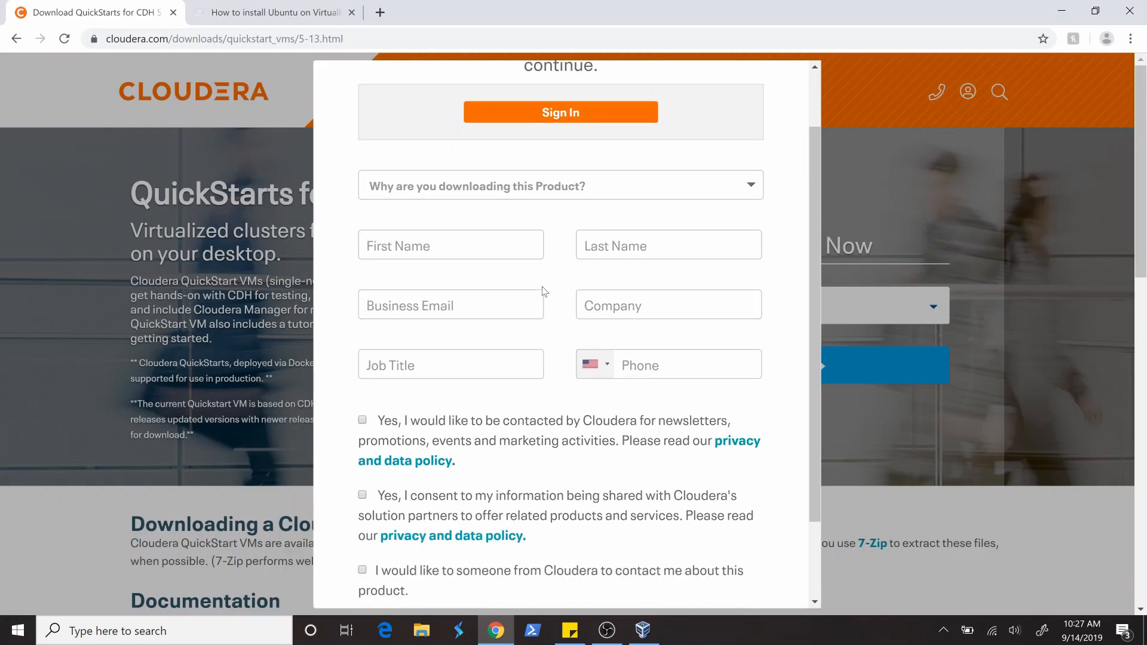
scroll(545, 292, down, 1)
scroll(541, 291, up, 2)
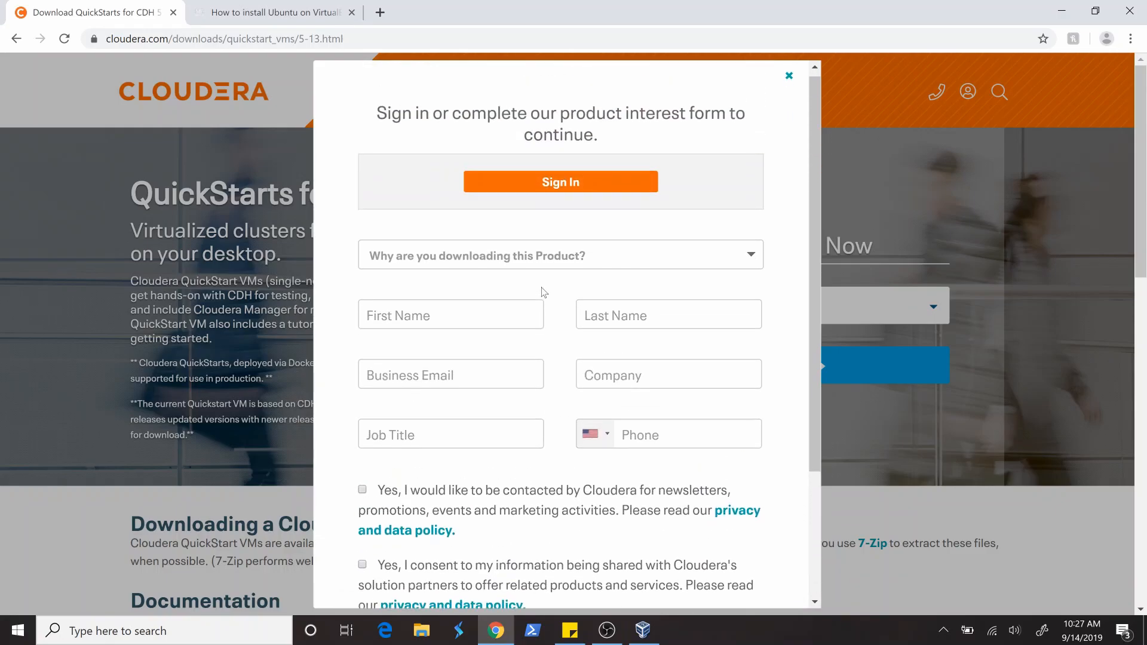
- Set the reason for downloading to "For self-learning" and fill in the first and last name
click(411, 261)
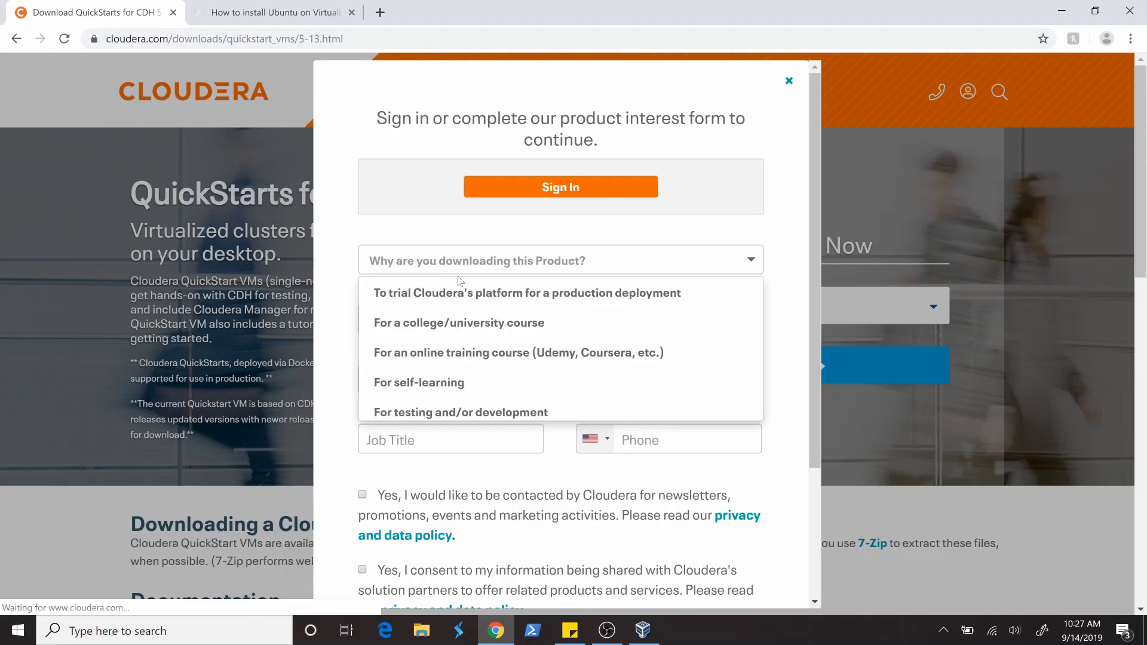
click(463, 385)
click(451, 316)
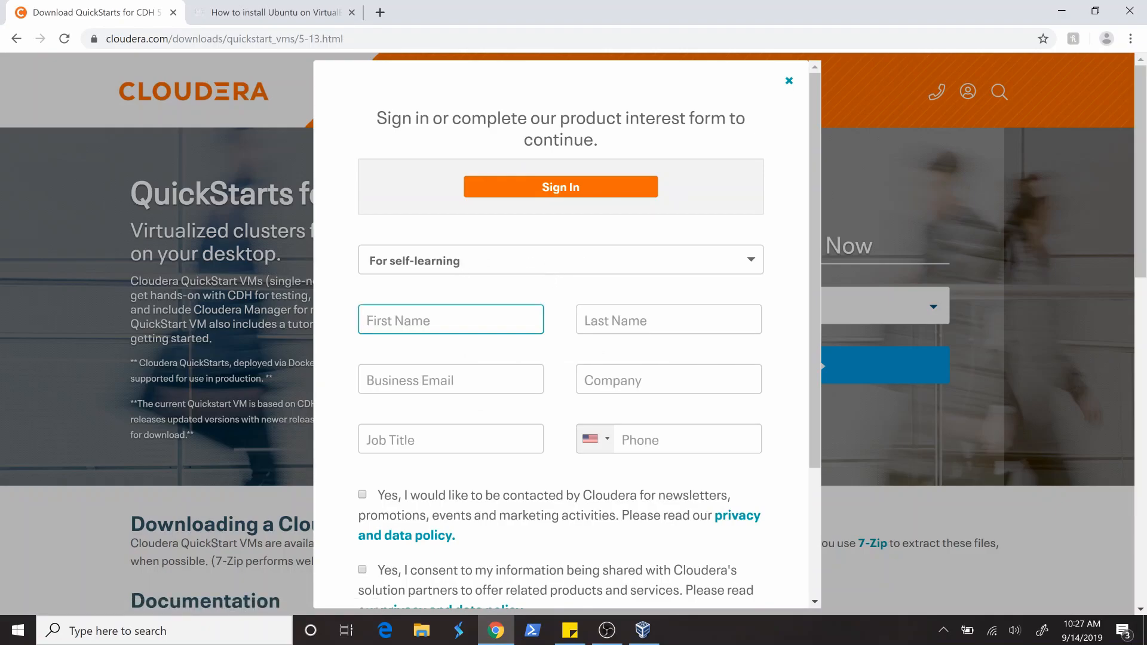
text(Millen)
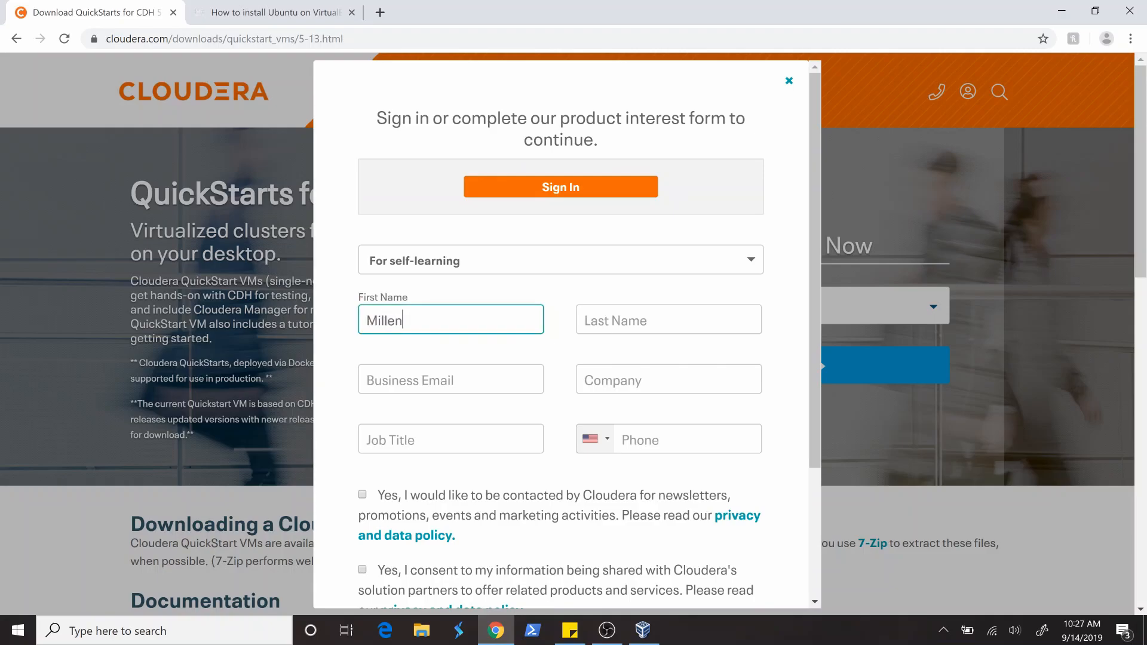
text(nial)
key(Tab)
text(Tek)
key(Tab)
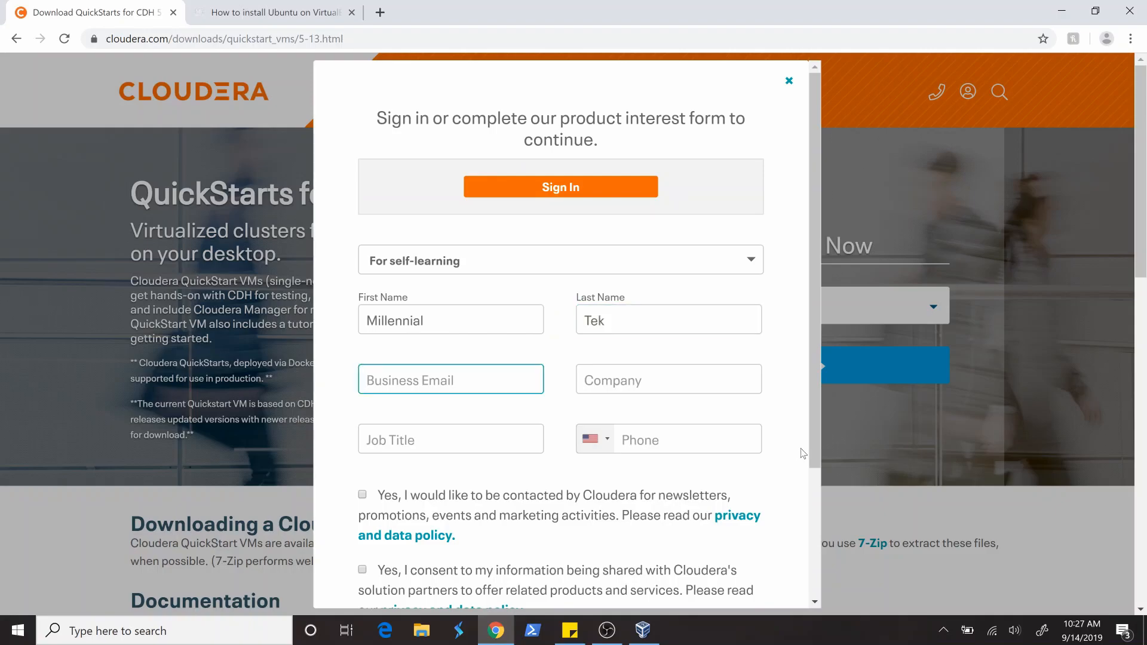
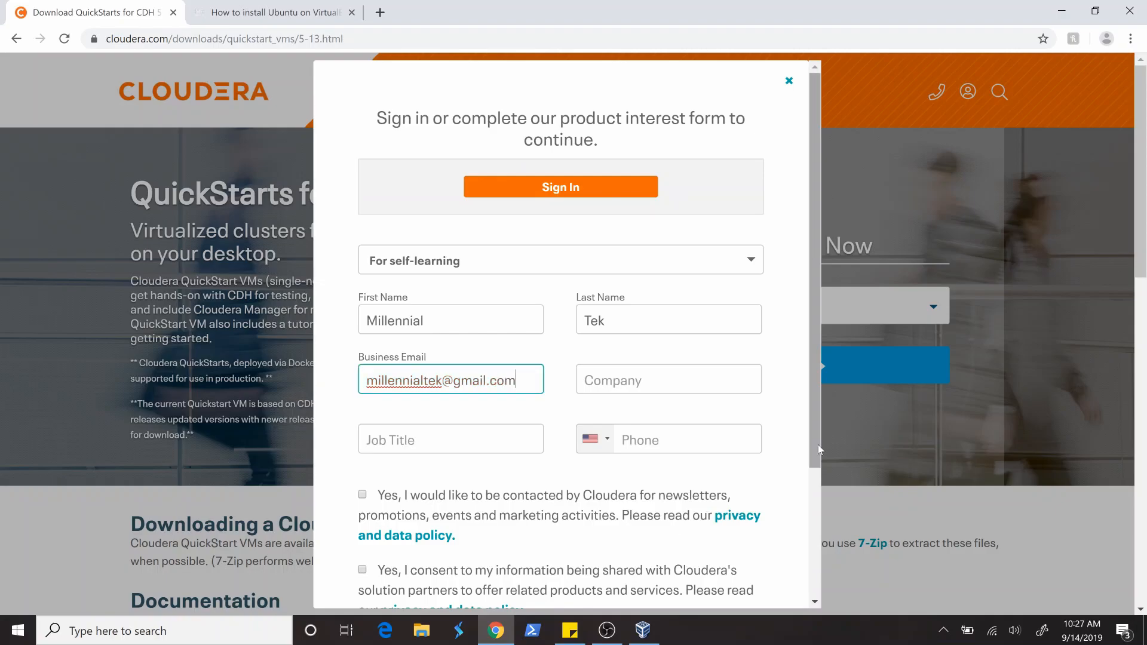
- Fill in the business email and enter MillennialTek as the company
key(Tab)
text(Millen)
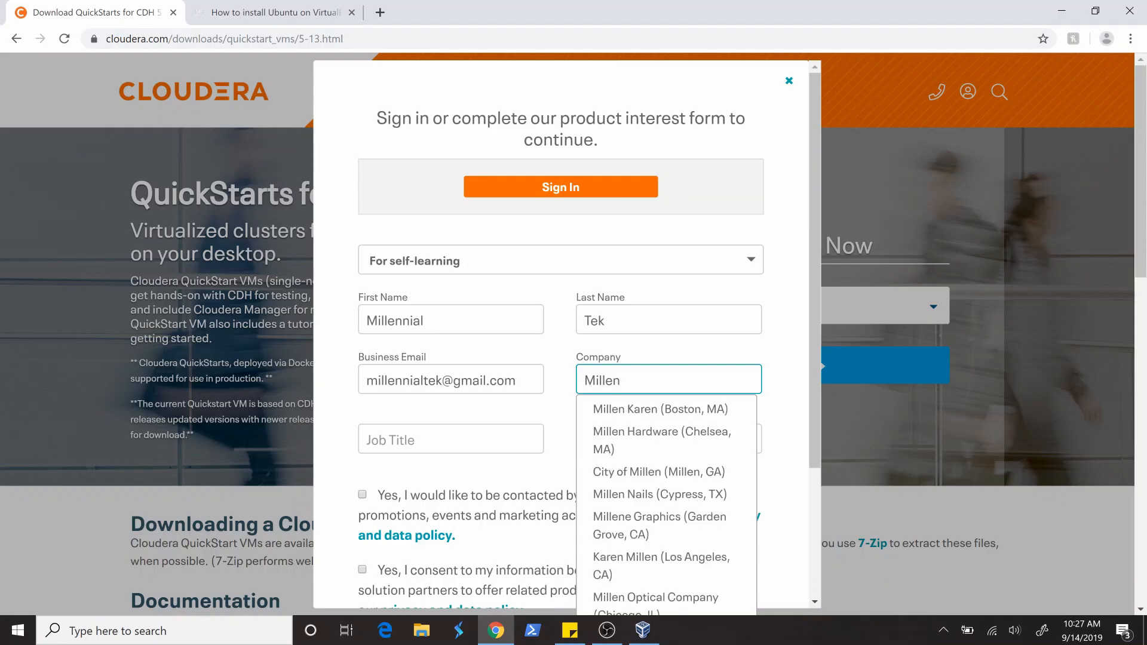
text(nial)
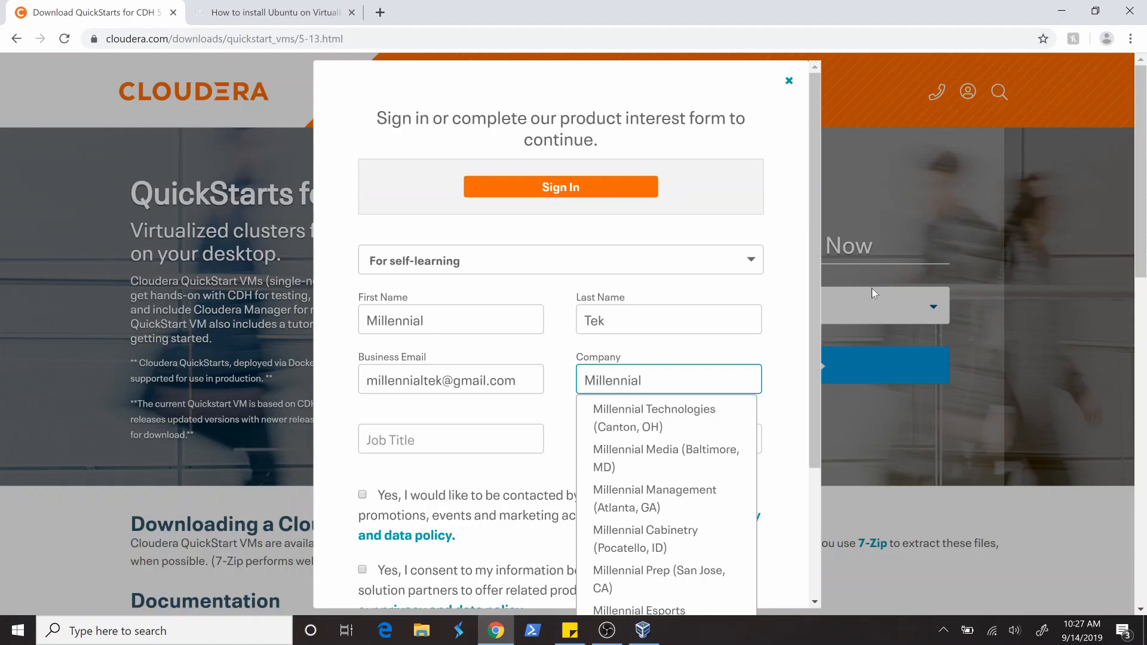
text(Tek)
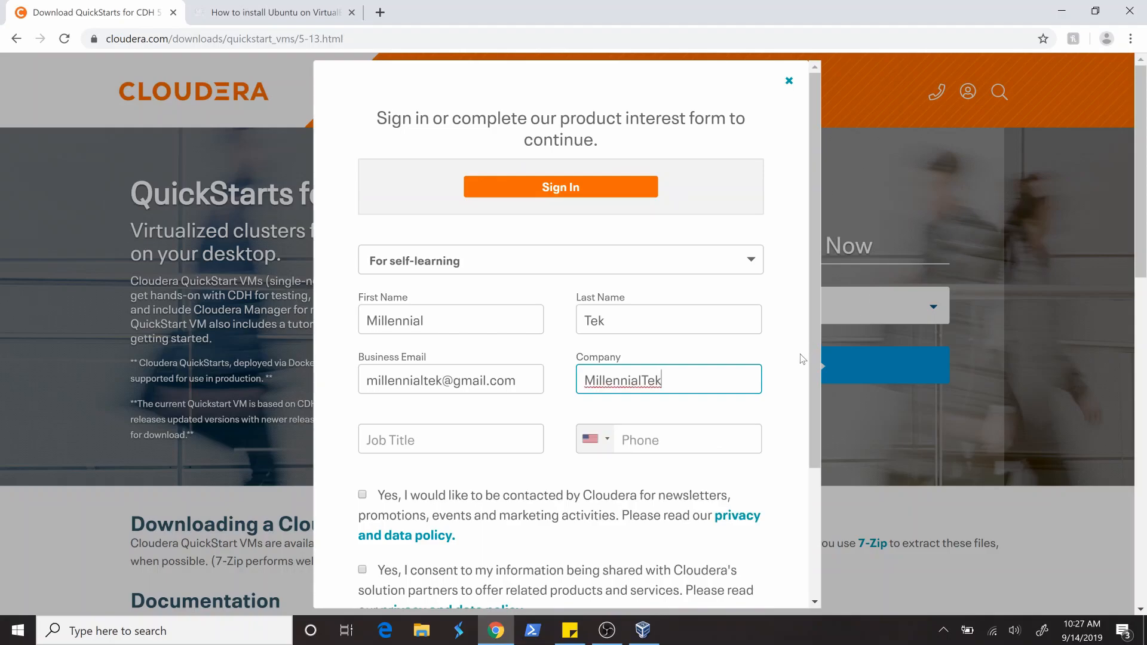
key(Tab)
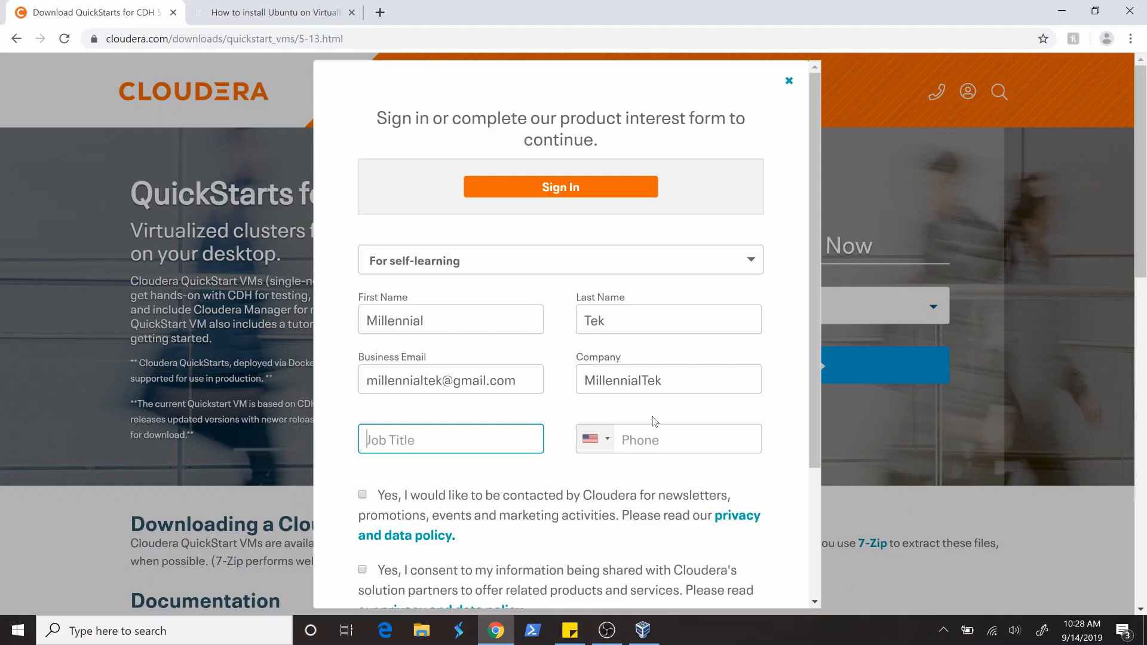
- Enter Big Data Consultant as the job title and fill in the phone number
text(Big Data Con)
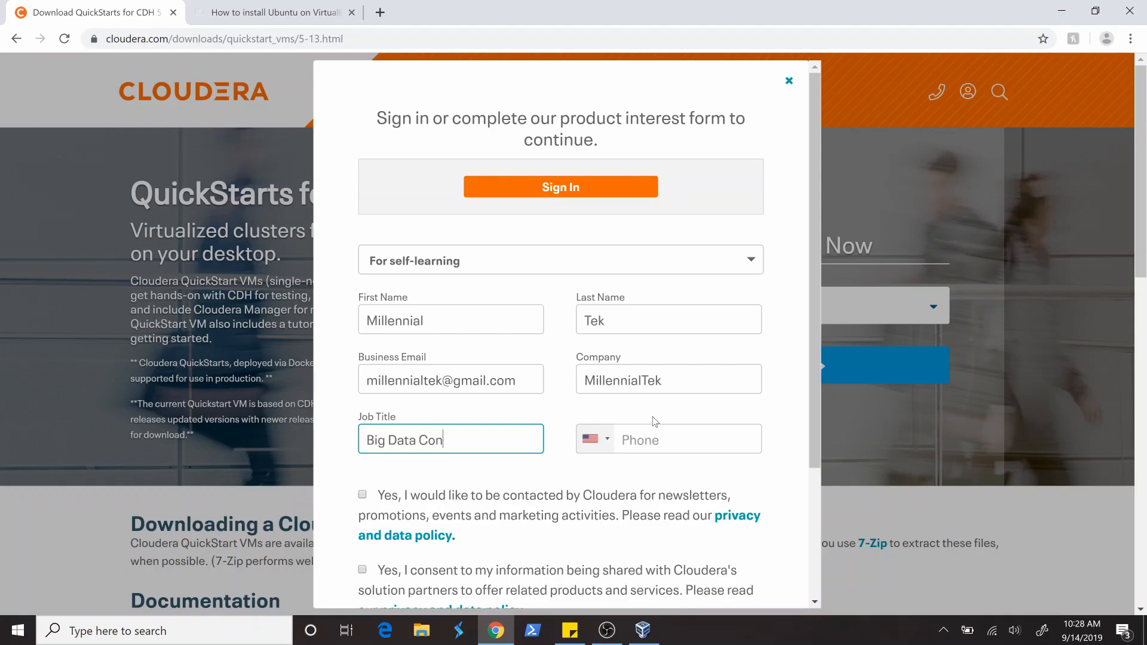
text(sultant)
key(Tab)
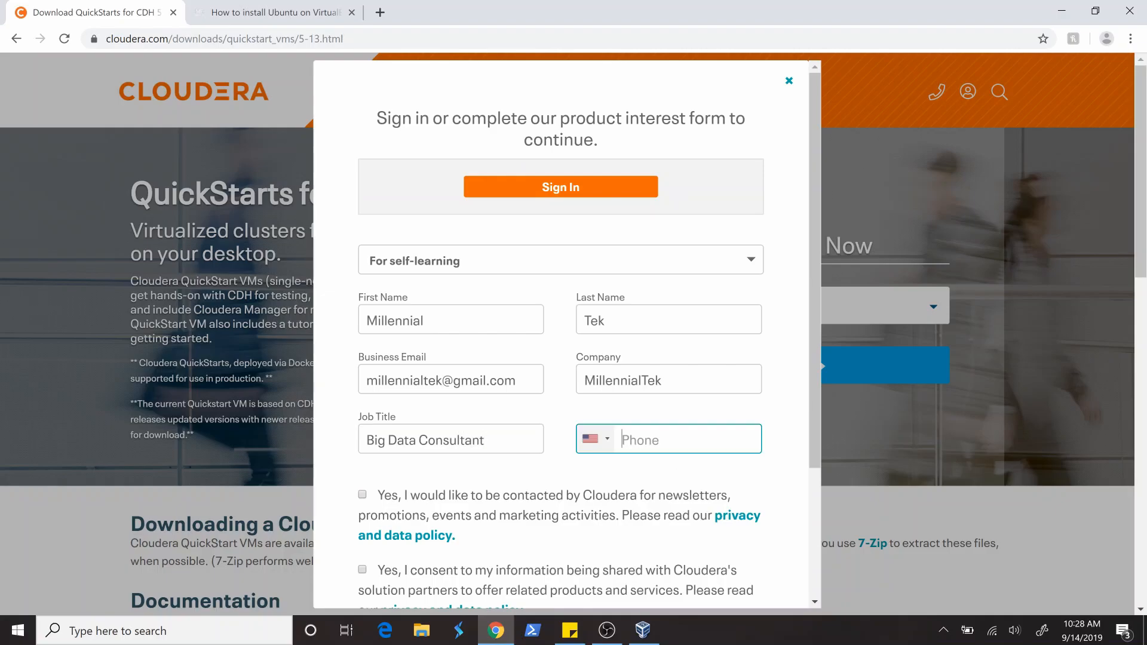
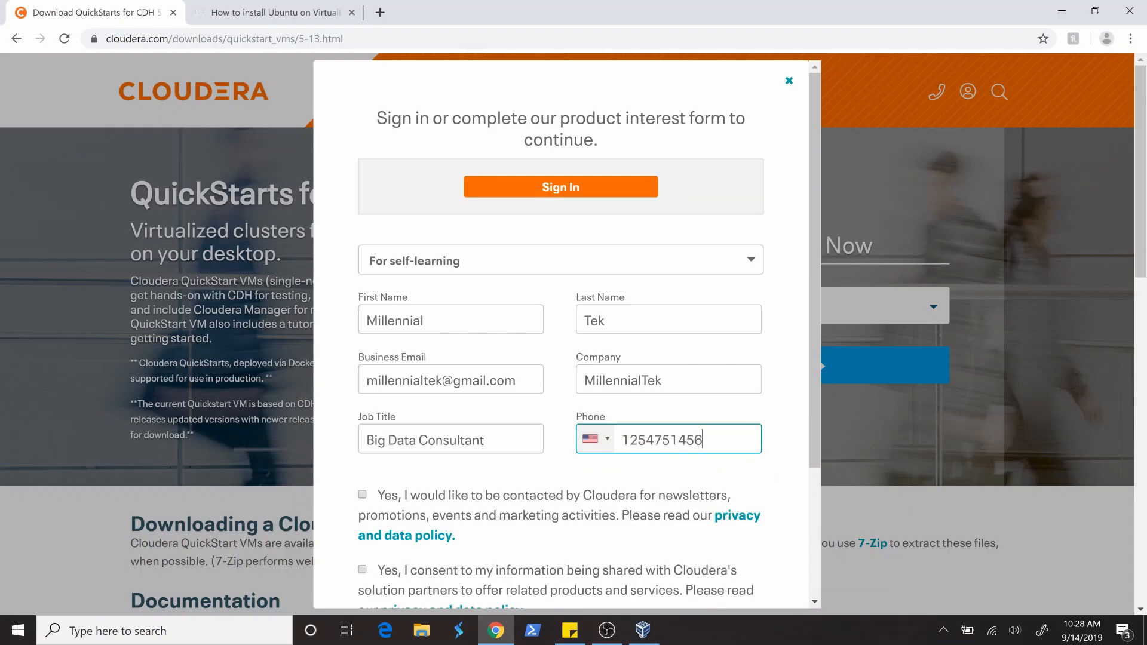
- Consent to being contacted by Cloudera for newsletters and to sharing the information with Cloudera's solution partners
scroll(446, 474, down, 3)
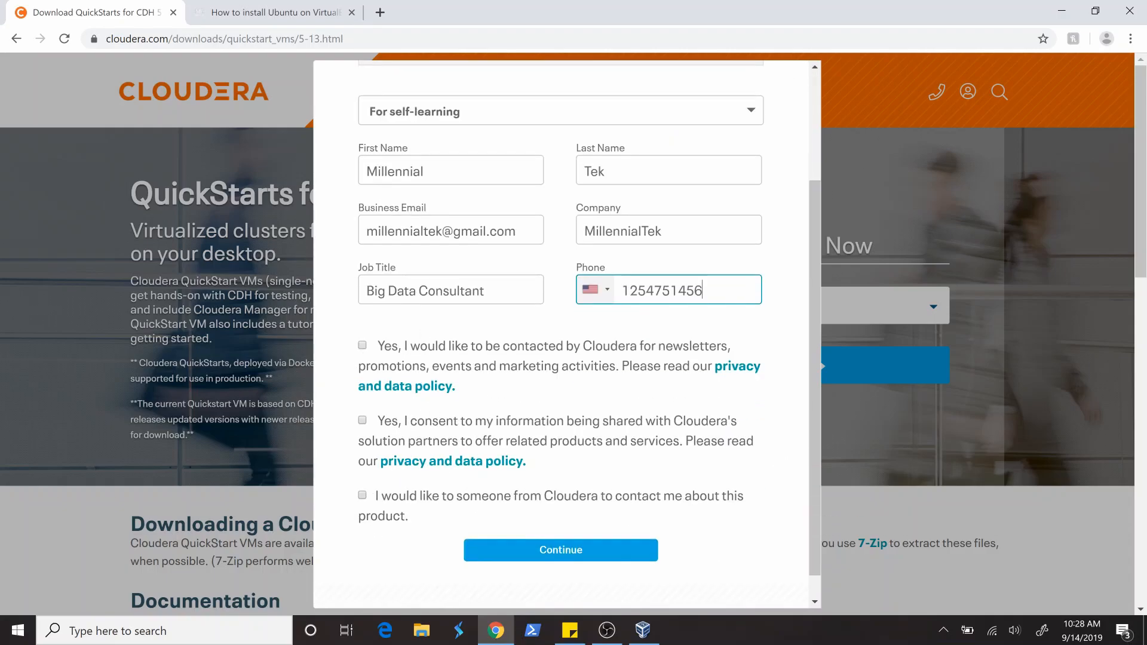
click(362, 346)
click(363, 421)
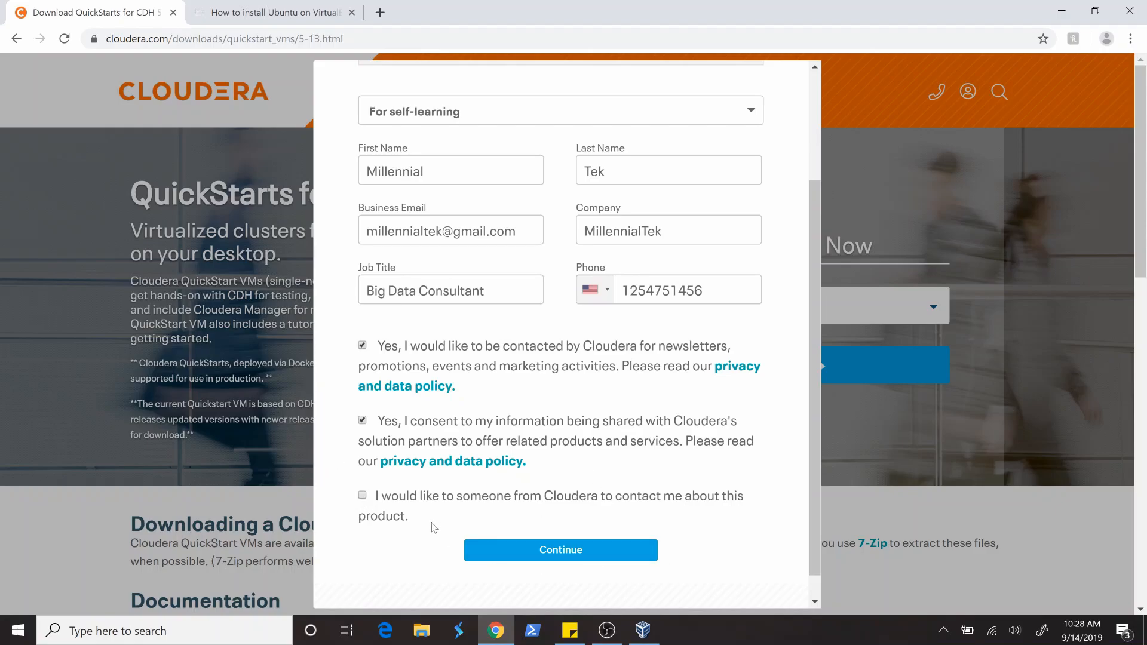
drag(421, 520, 375, 501)
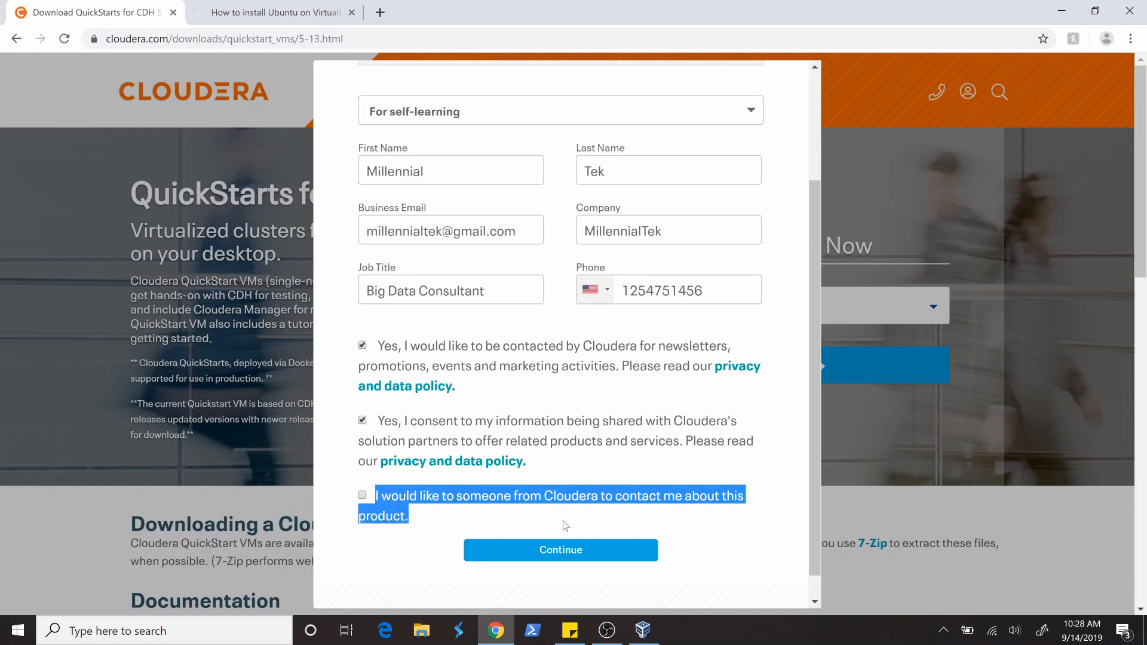
- Submit the completed form and accept Cloudera's Standard License terms, cancelling the save of the VM archive
click(524, 517)
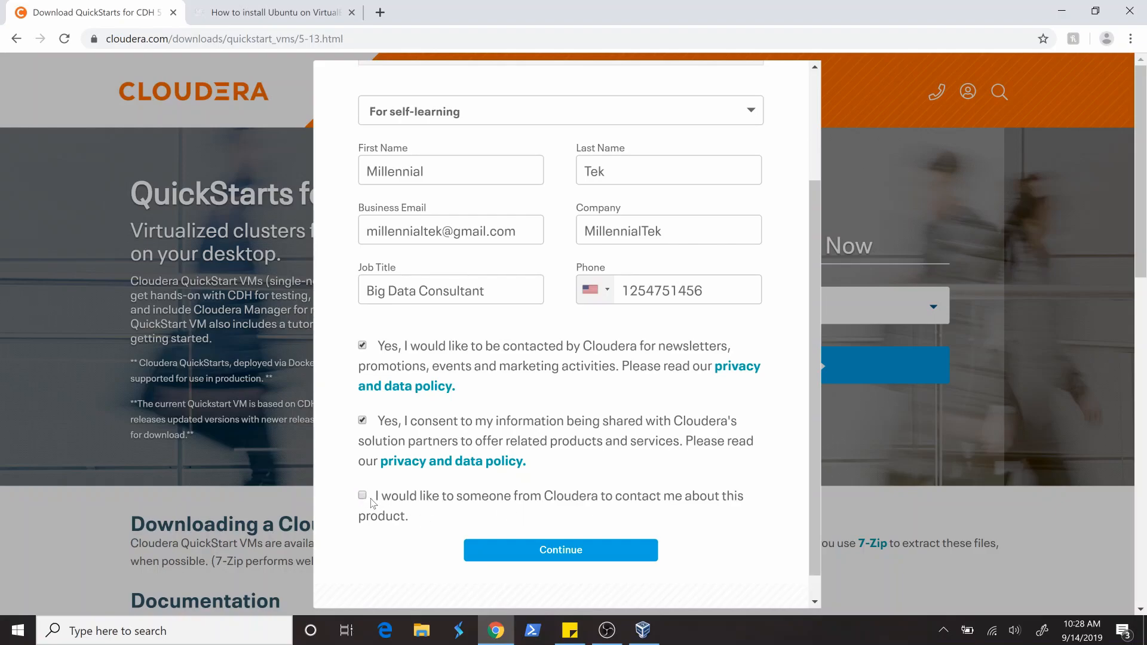
click(555, 558)
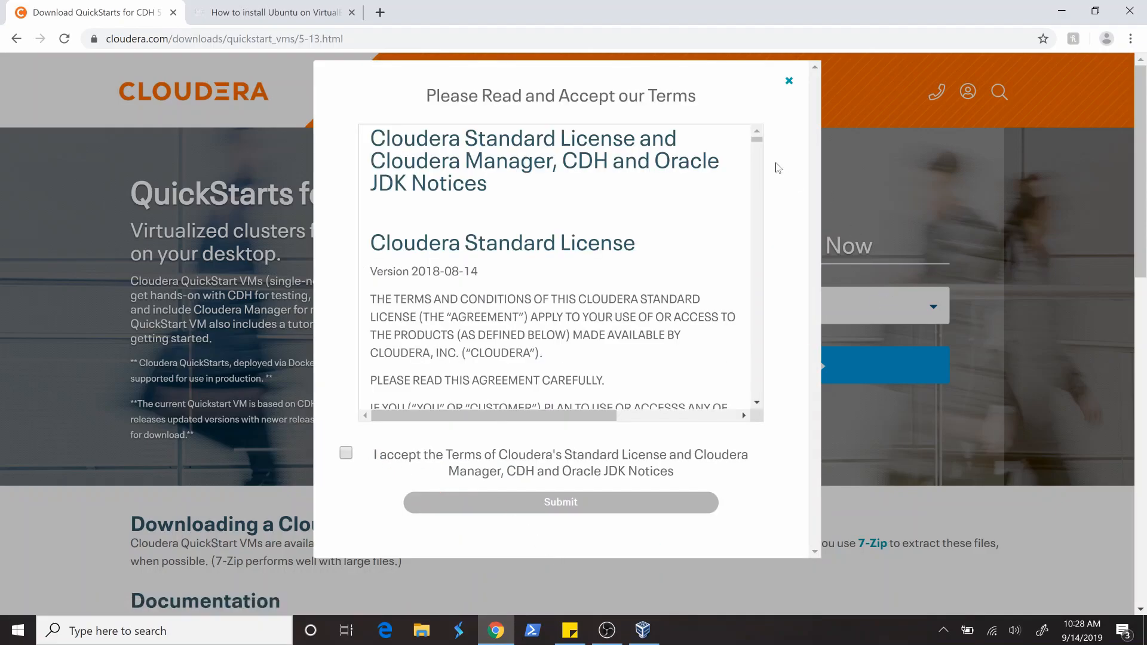
drag(757, 139, 717, 430)
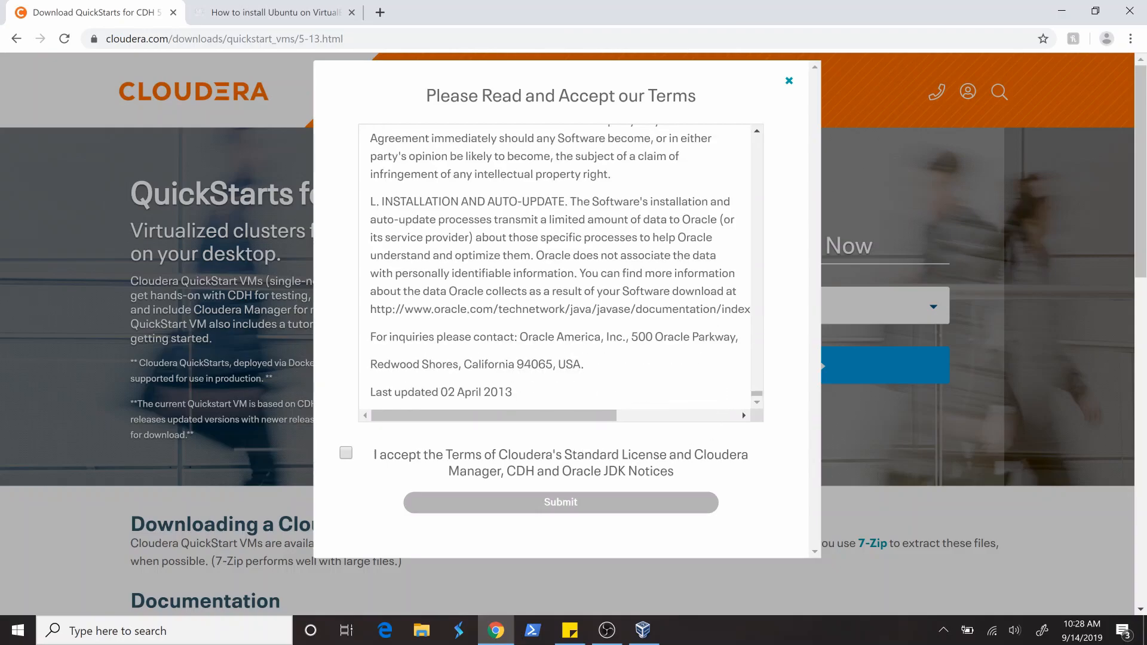
click(347, 456)
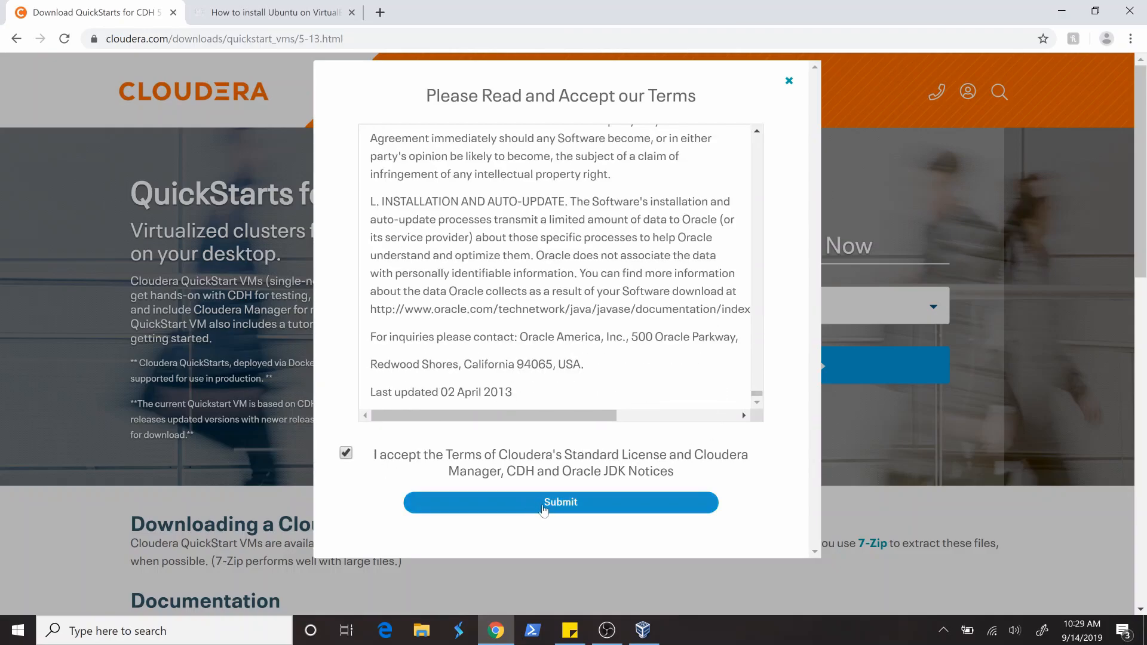
click(577, 509)
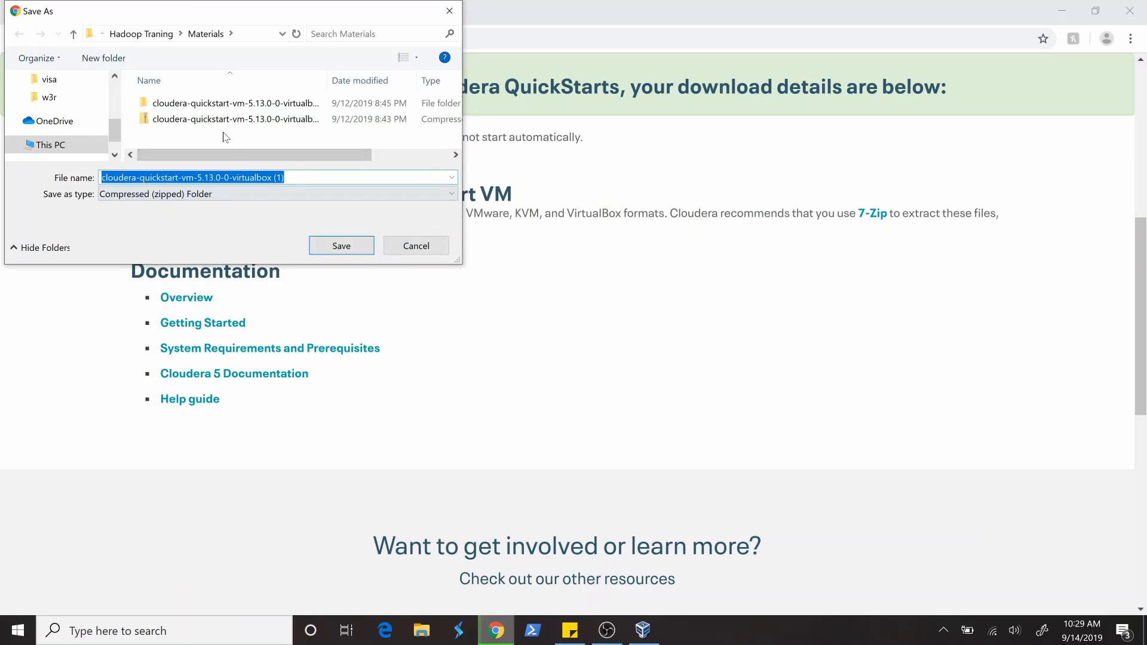
click(416, 247)
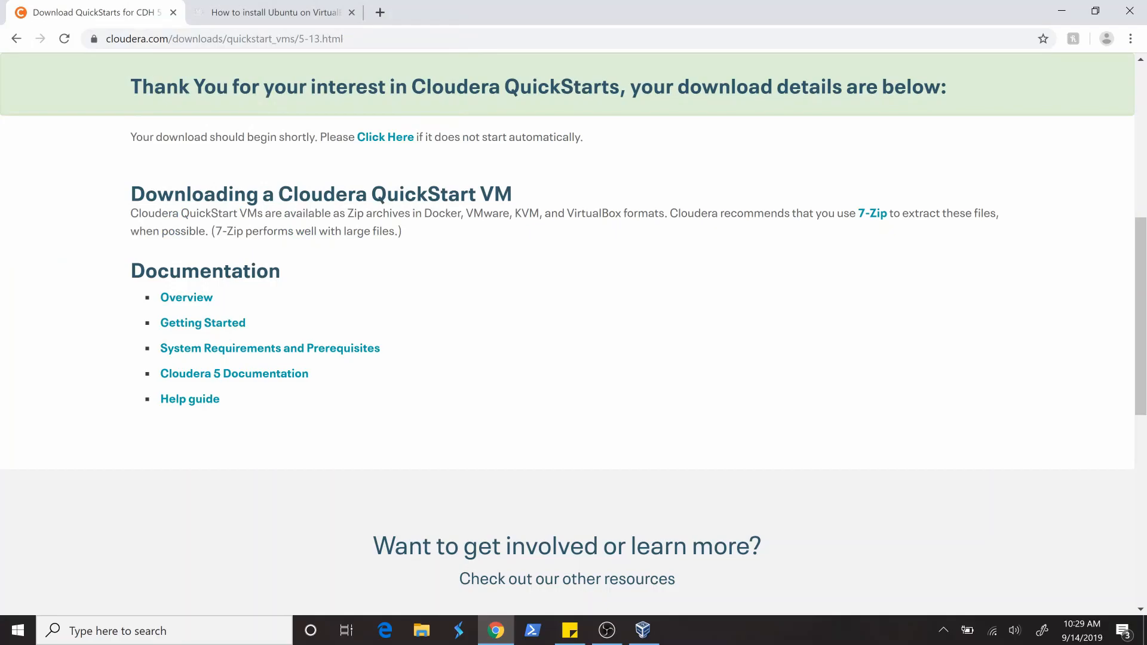
- Switch to File Explorer and open the Materials folder inside Hadoop Traning on New Volume (E:)
key(super+e)
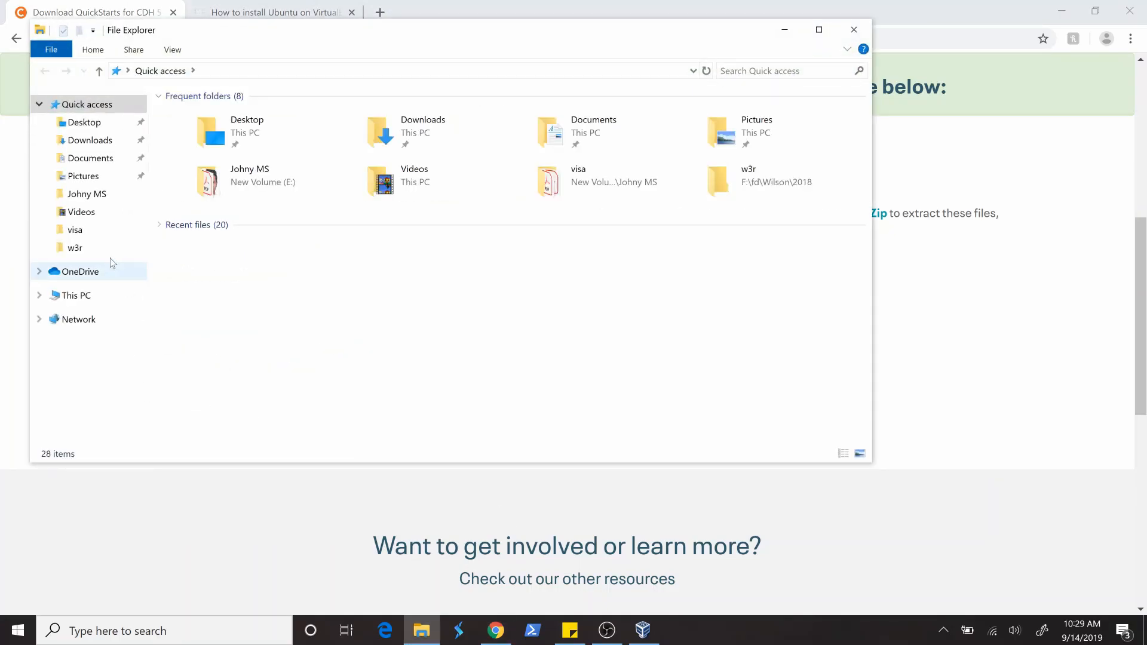
click(77, 295)
double_click(616, 271)
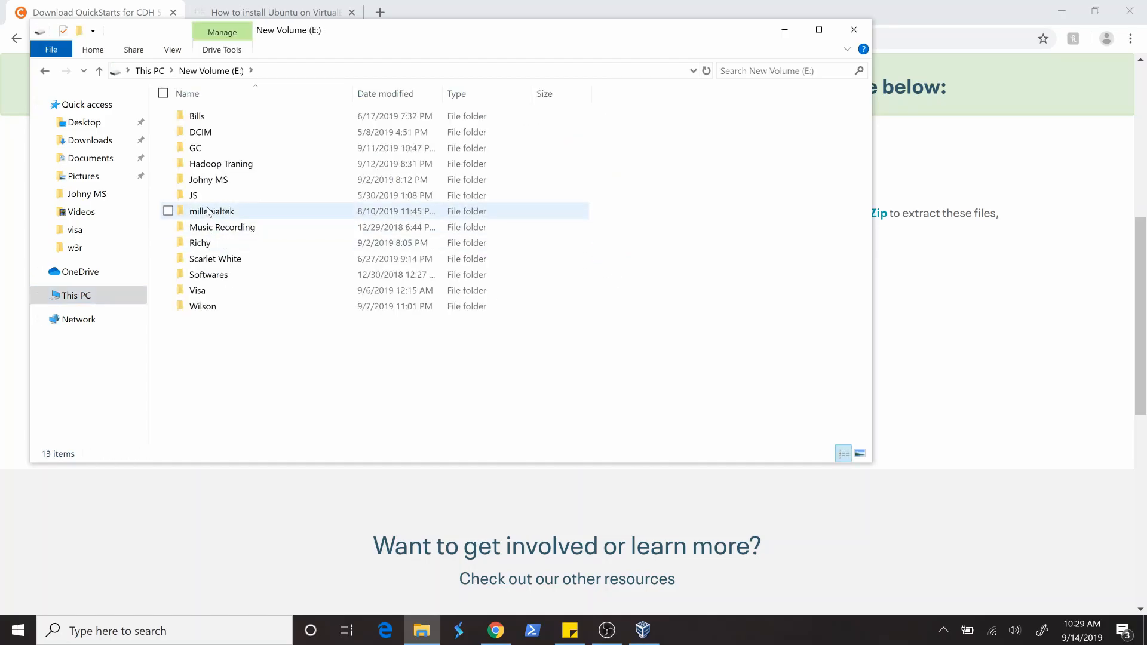
double_click(209, 212)
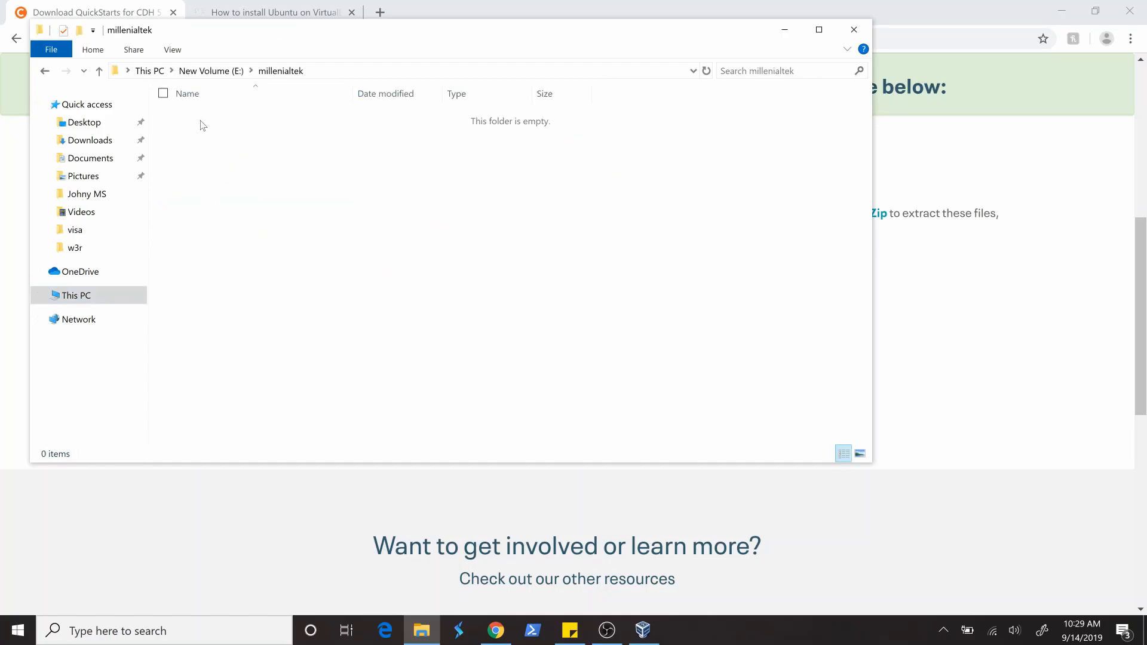
click(214, 71)
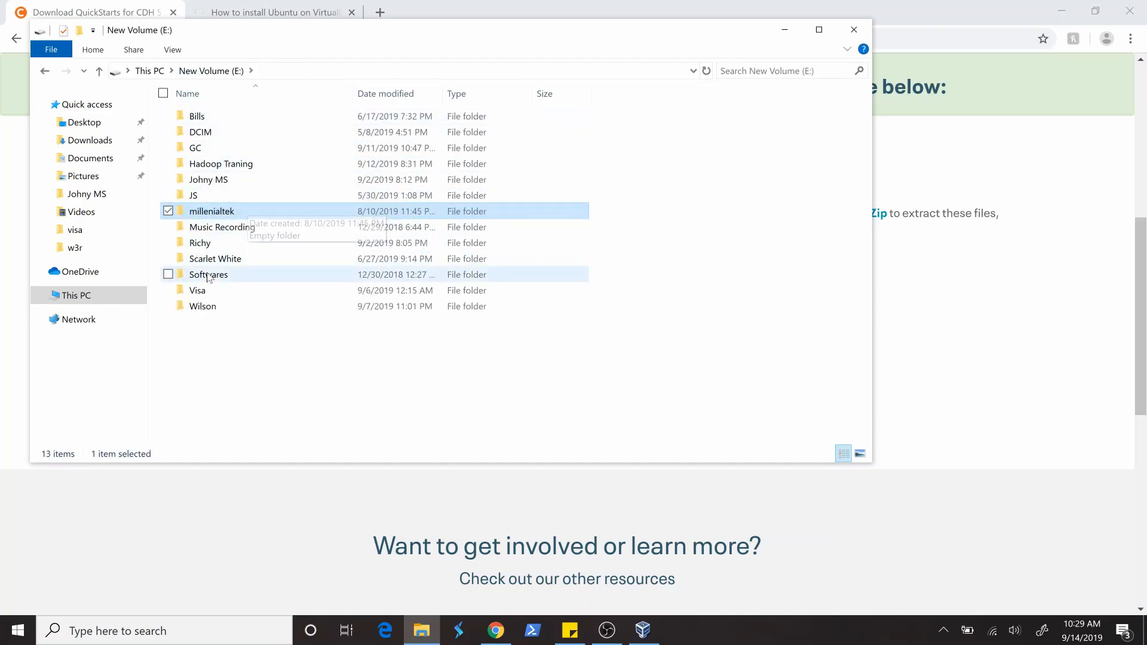
double_click(216, 164)
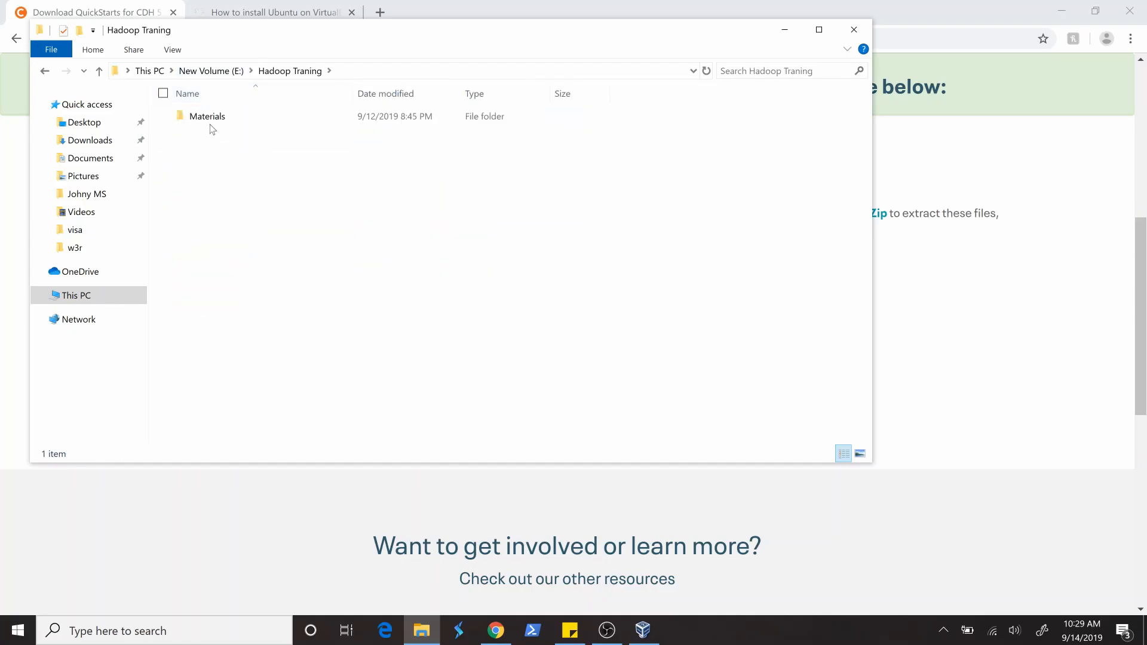
double_click(211, 121)
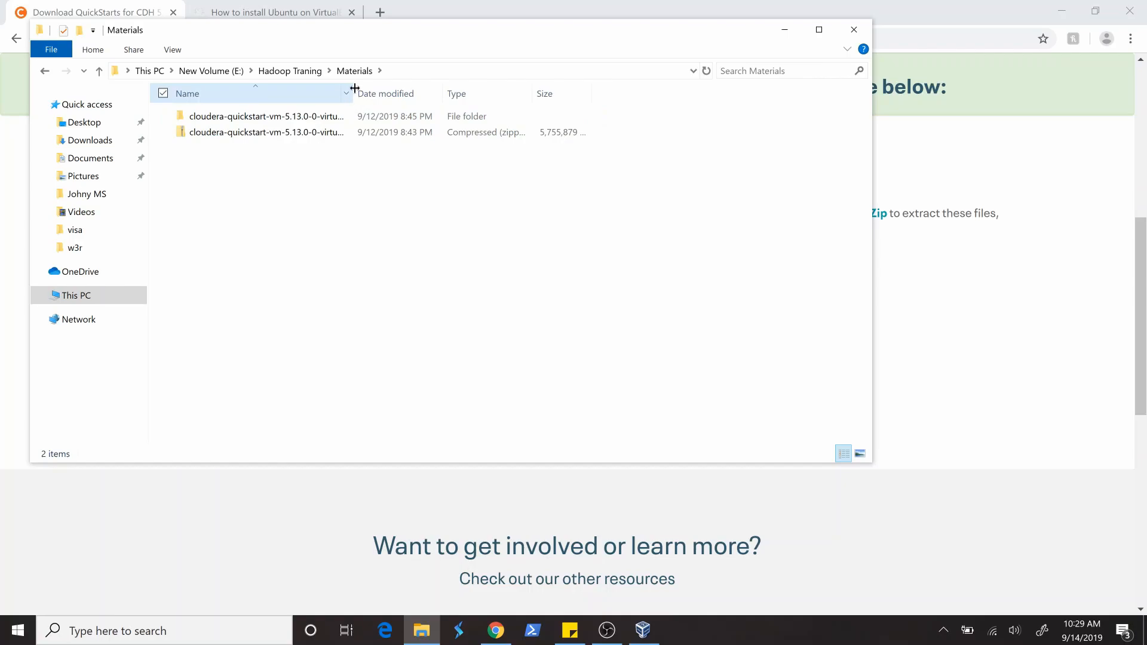
- Look at the 7-Zip options for the compressed cloudera-quickstart-vm-5.13.0-0-virtualbox archive without extracting it
click(321, 137)
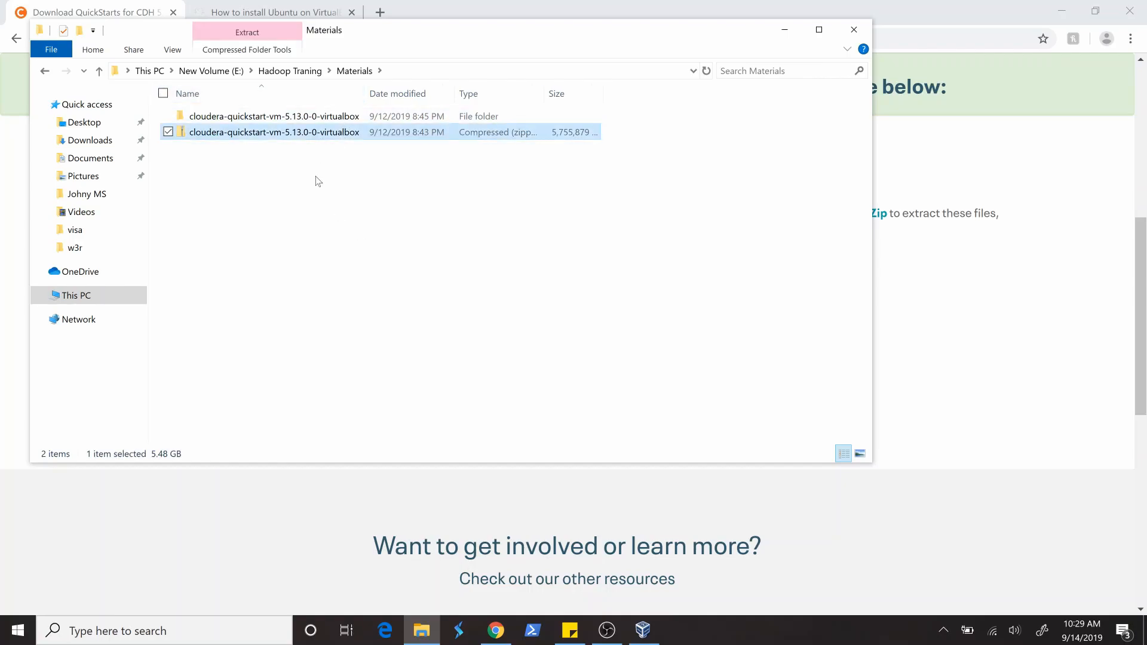
right_click(299, 137)
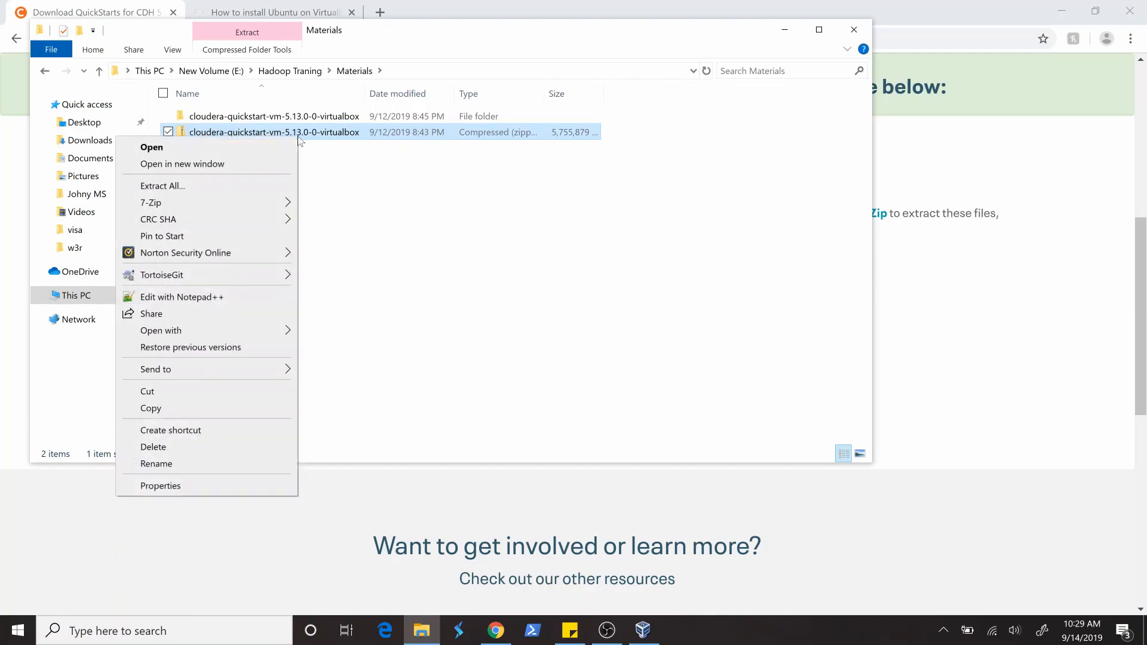
mouse_move(214, 205)
click(434, 192)
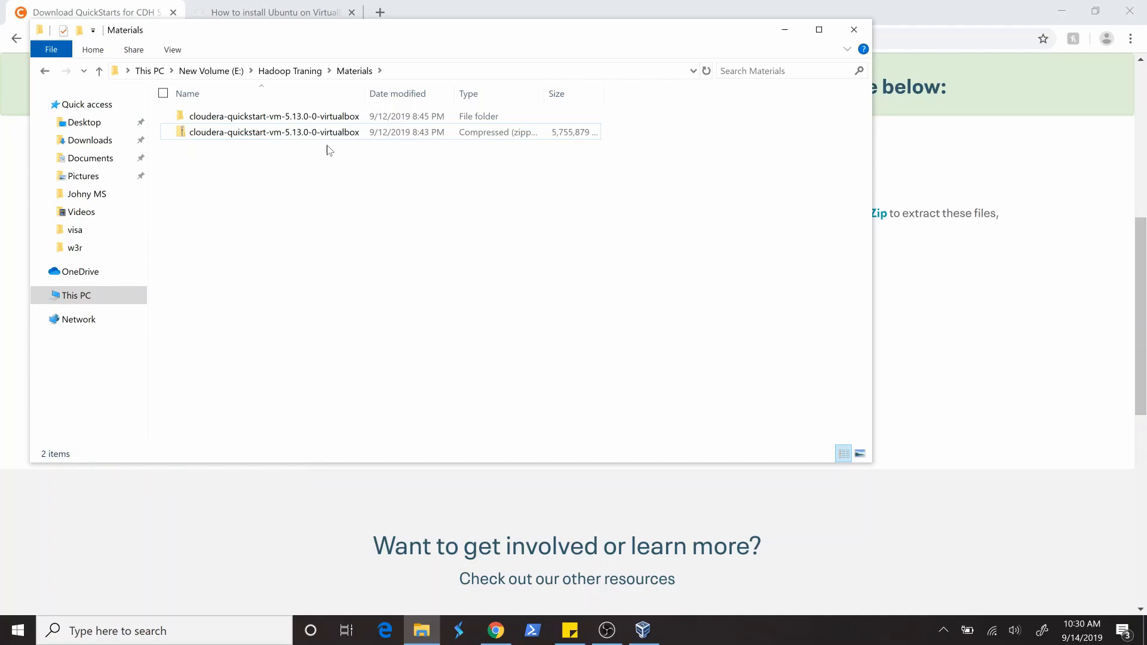
- Examine the virtual disk and Open Virtualization files in the extracted cloudera-quickstart-vm-5.13.0-0-virtualbox folder, and put the file window away
double_click(221, 117)
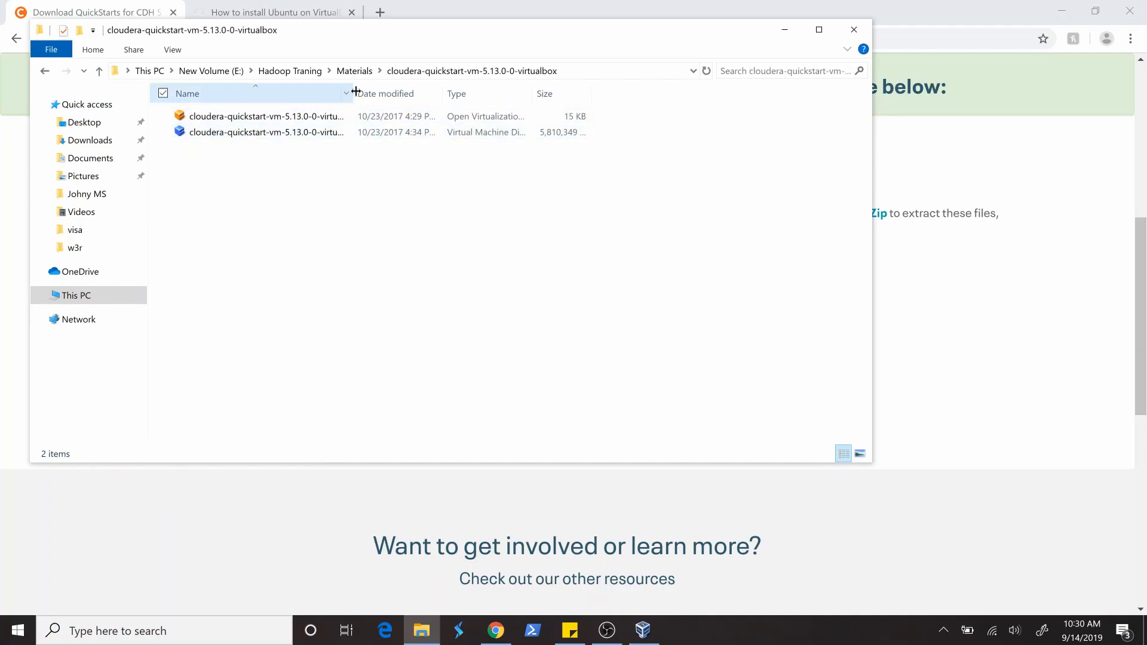
drag(356, 90, 392, 92)
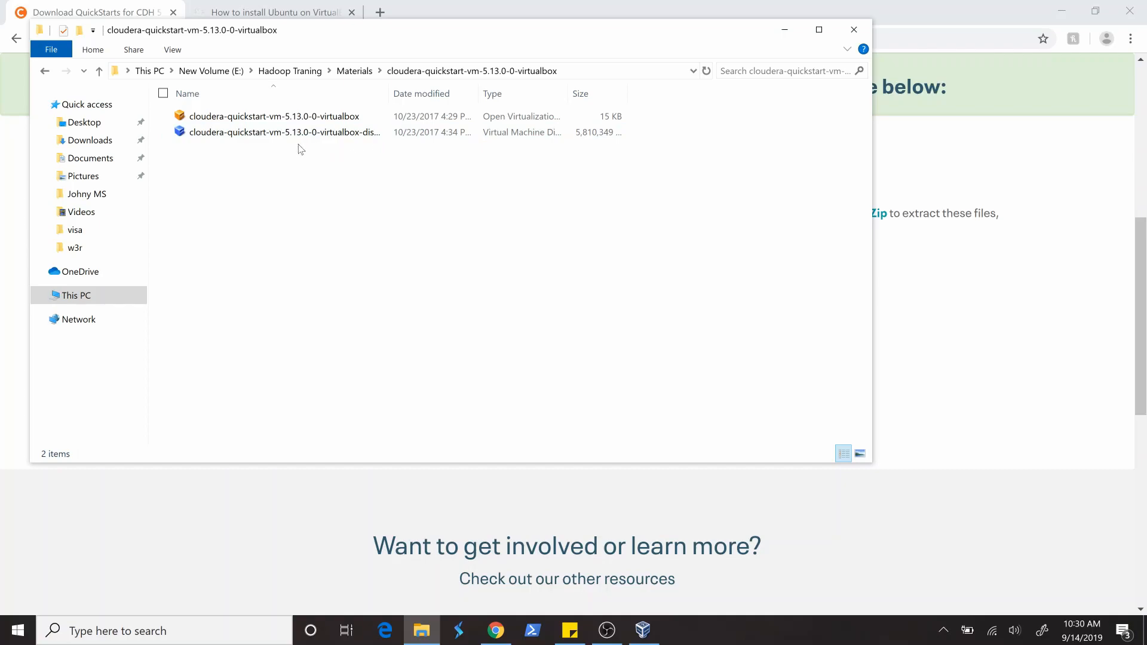
click(199, 135)
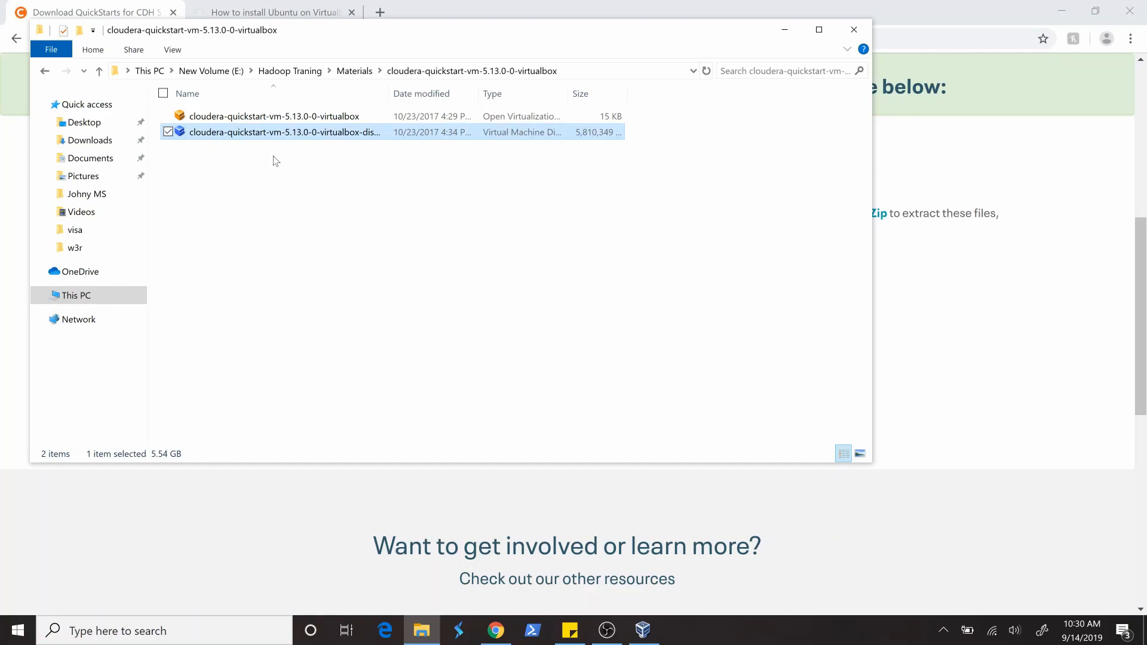
click(311, 119)
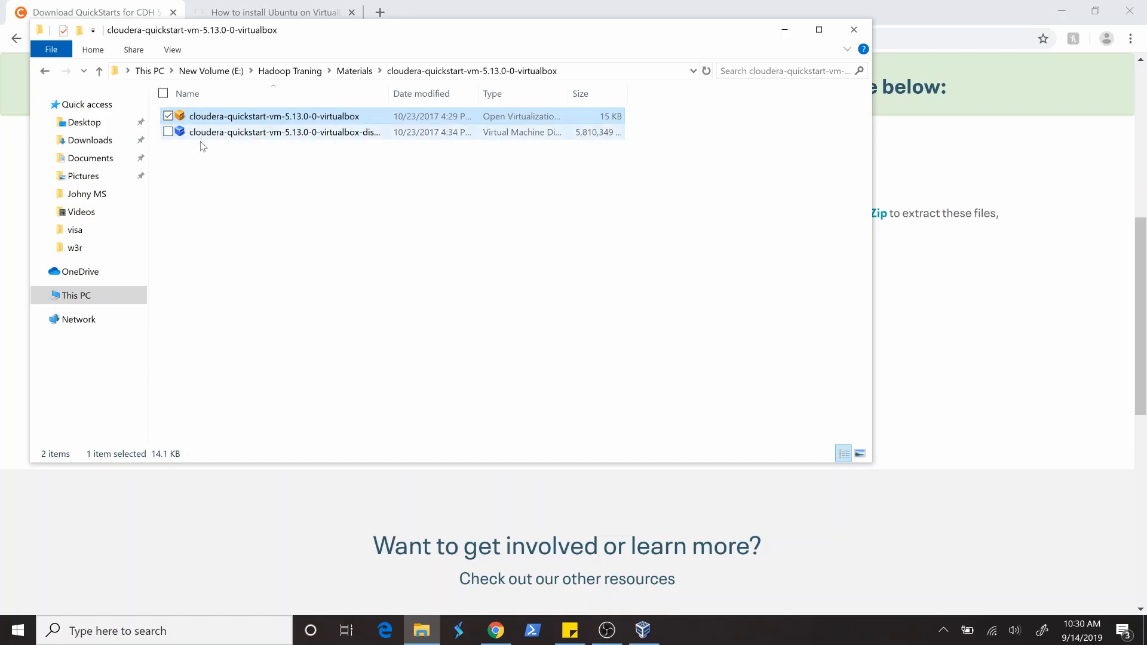
click(784, 33)
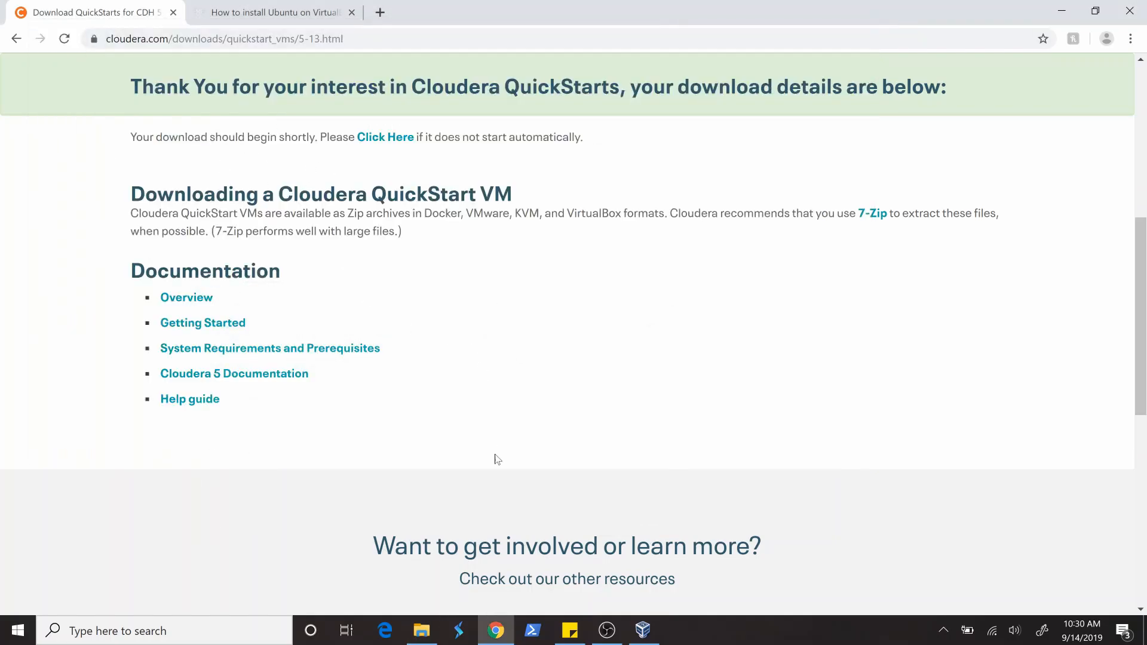
- Switch to Oracle VM VirtualBox Manager and start importing a virtual appliance
click(641, 628)
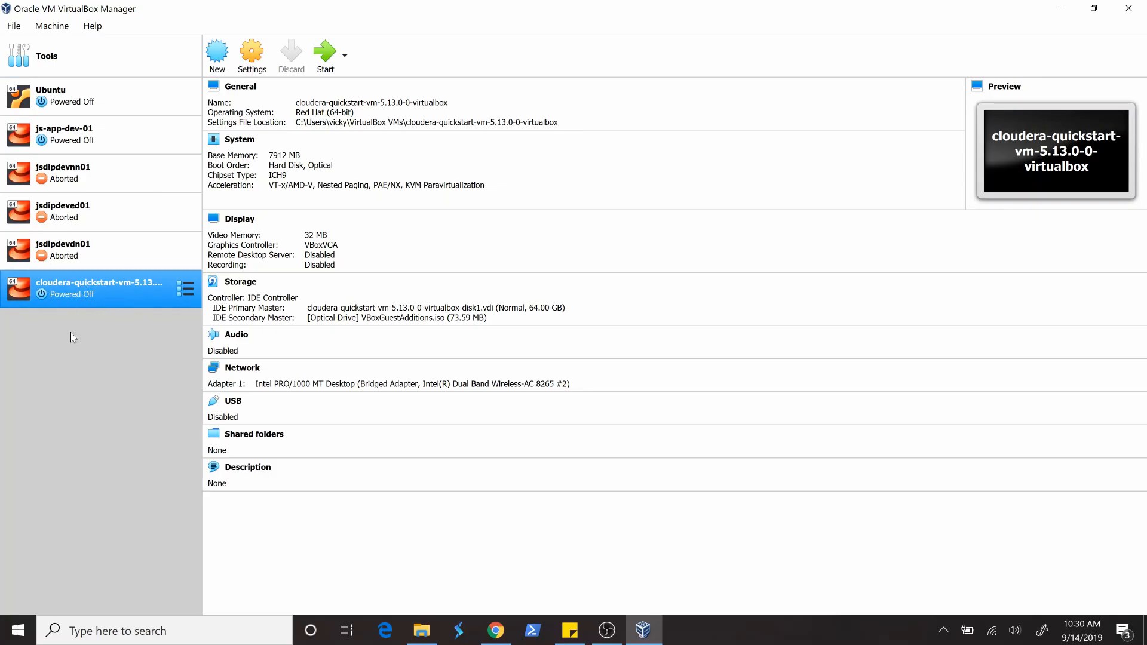
click(19, 30)
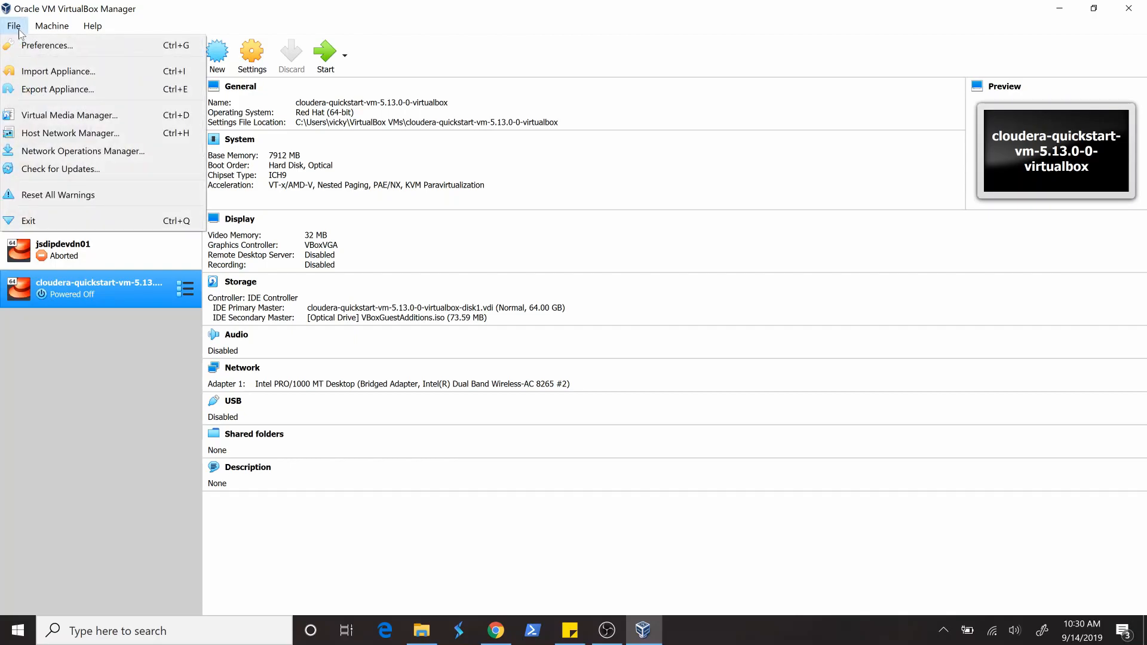
click(30, 73)
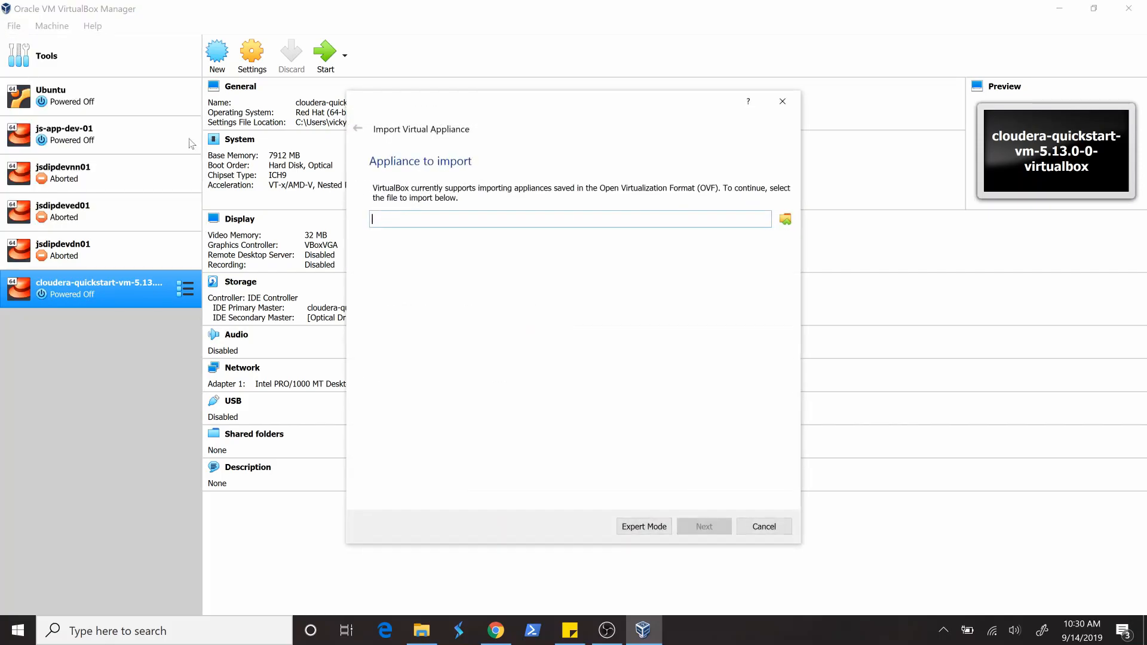
- Choose cloudera-quickstart-vm-5.13.0-0-virtualbox.ovf from its extracted folder under Hadoop Traning\Materials on the E: drive as the appliance to import
click(784, 221)
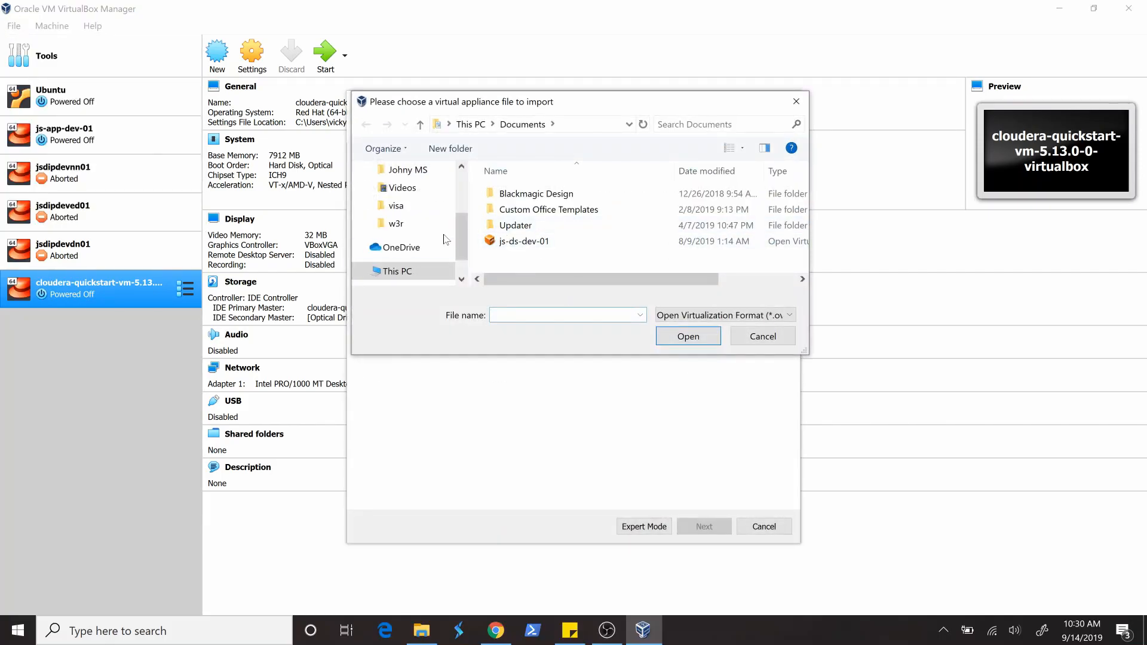
click(405, 274)
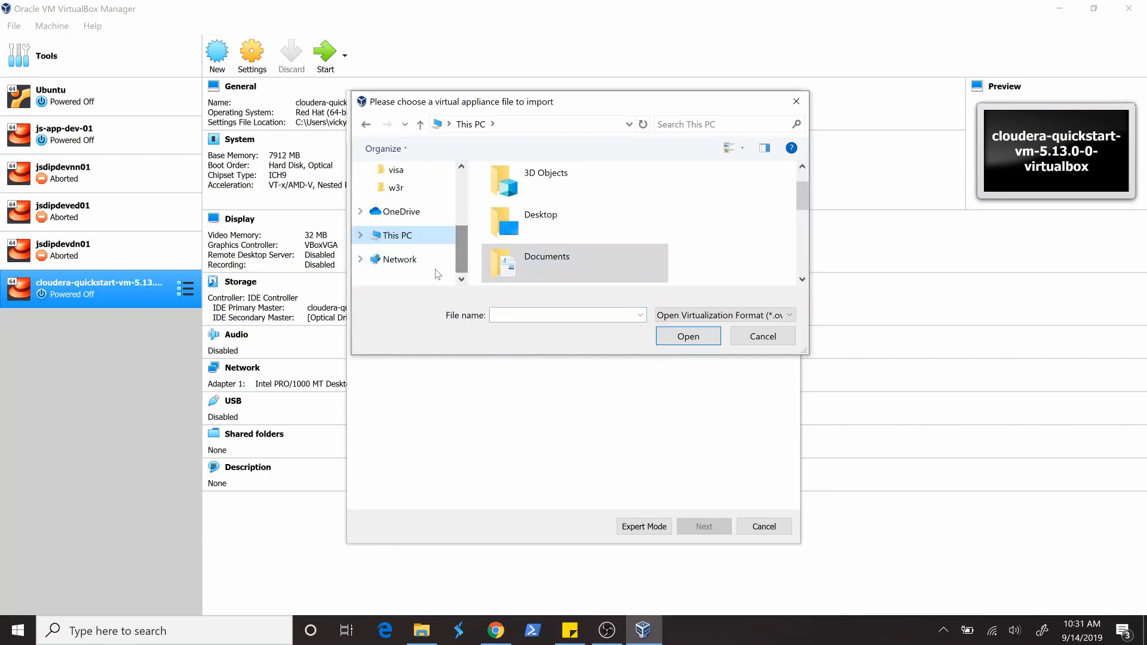
click(361, 236)
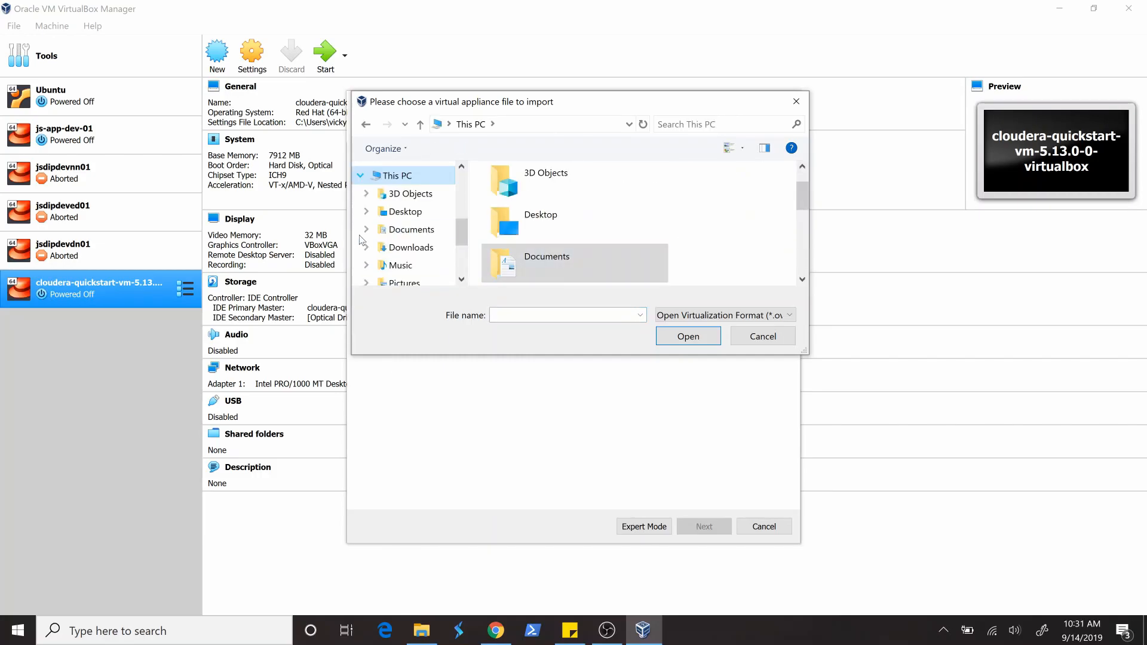
scroll(417, 257, down, 3)
click(428, 263)
scroll(541, 244, down, 2)
scroll(540, 245, up, 2)
double_click(543, 245)
double_click(526, 194)
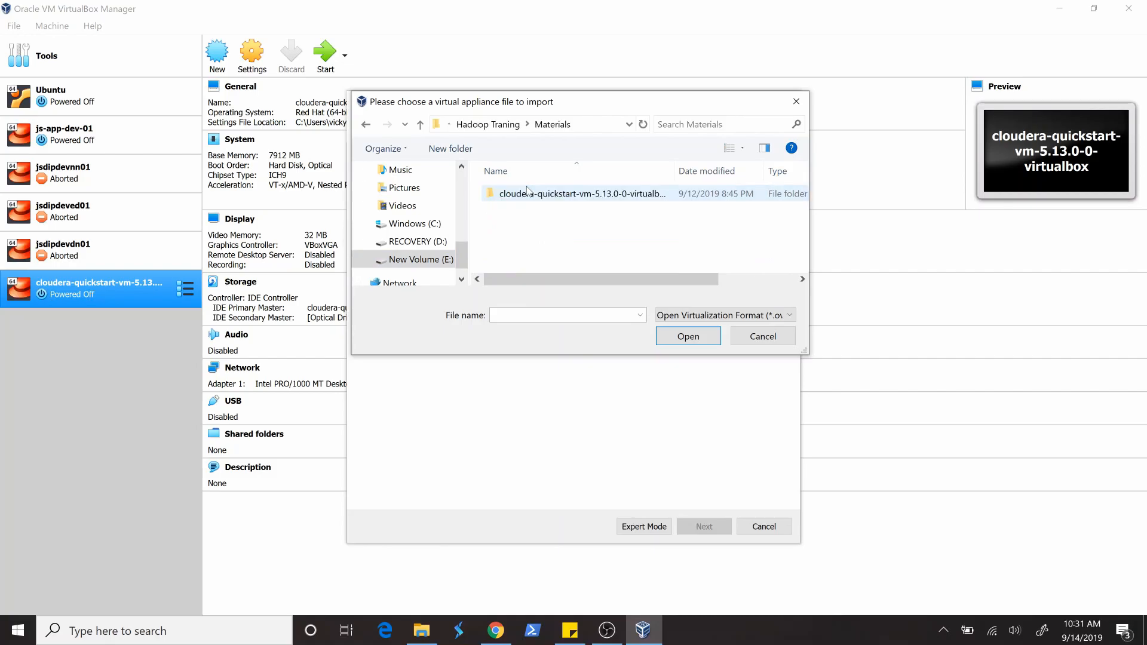
double_click(585, 196)
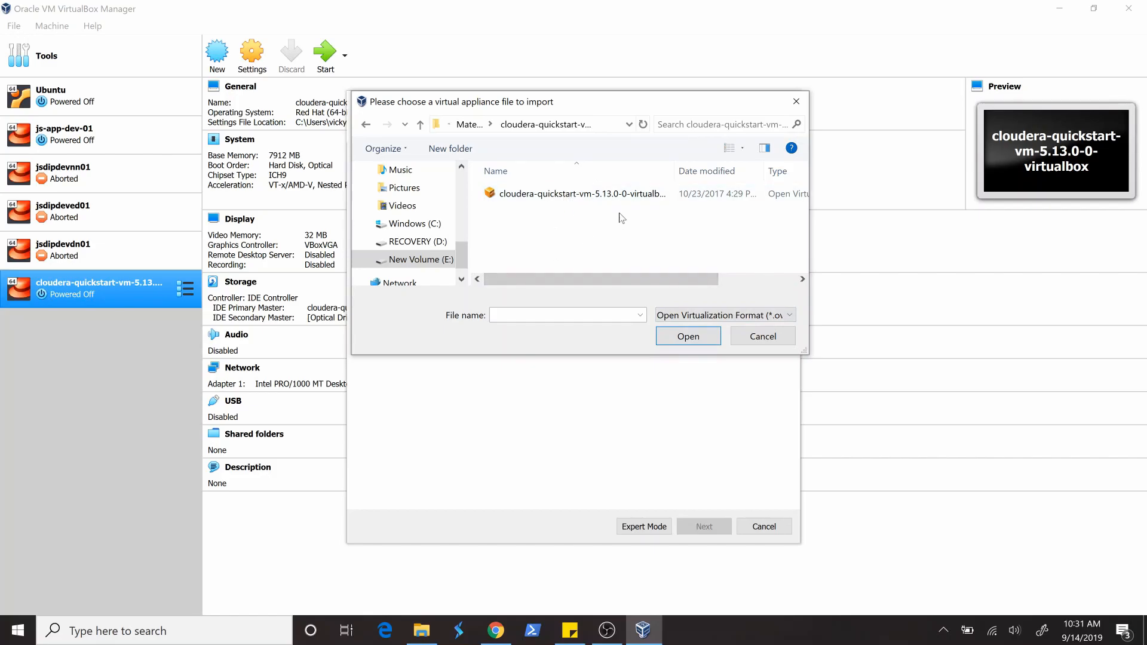
click(558, 198)
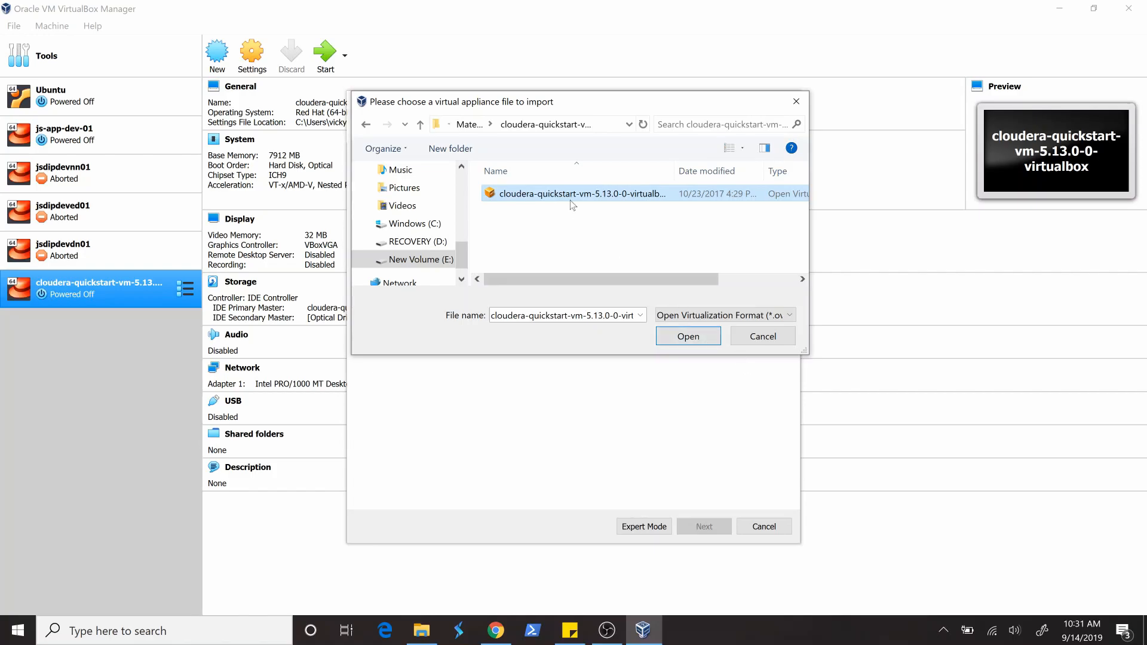
click(697, 338)
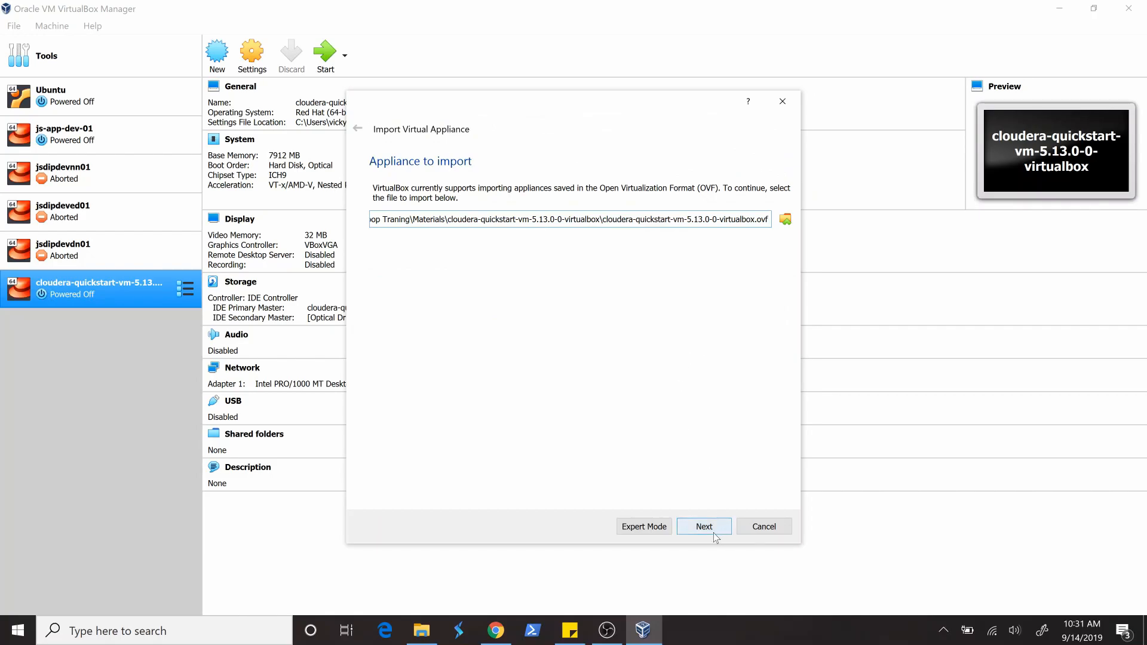
- Import the appliance with its suggested settings and default base folder, and select the newly imported virtual machine
click(704, 527)
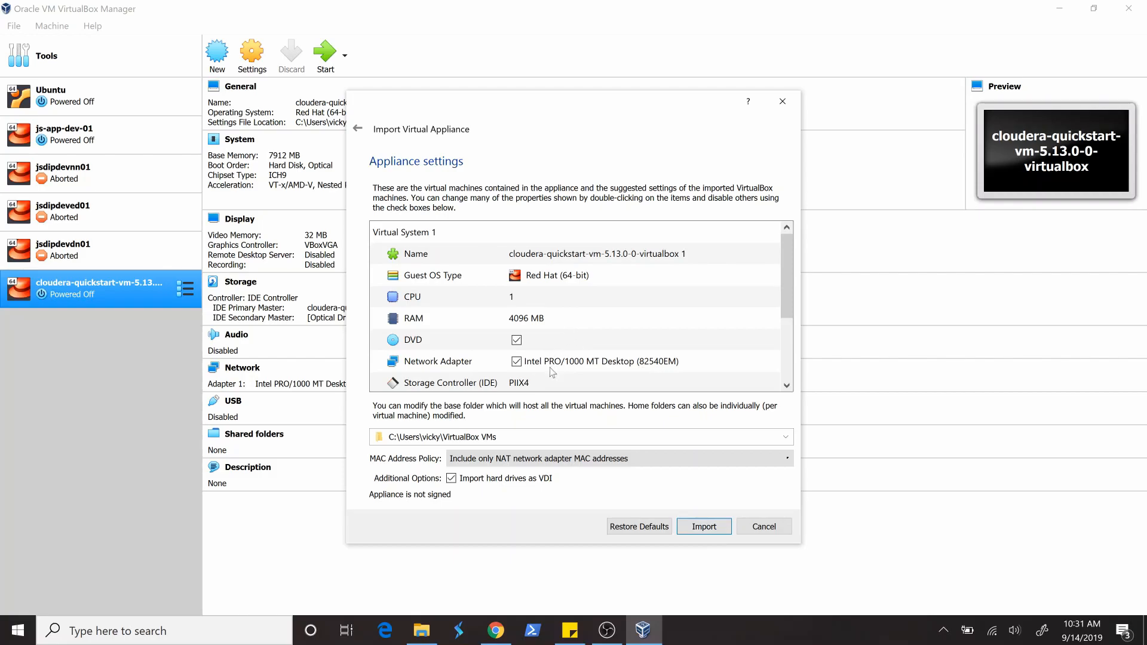
drag(791, 255, 775, 229)
drag(787, 271, 779, 337)
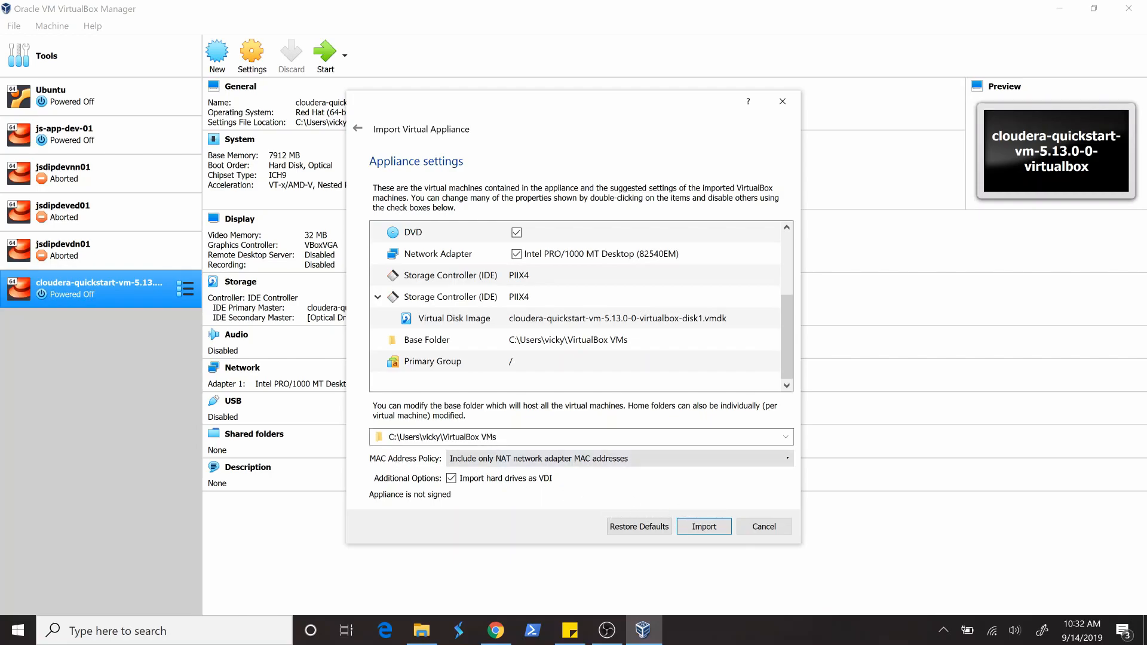
click(501, 438)
click(487, 437)
drag(427, 437, 481, 437)
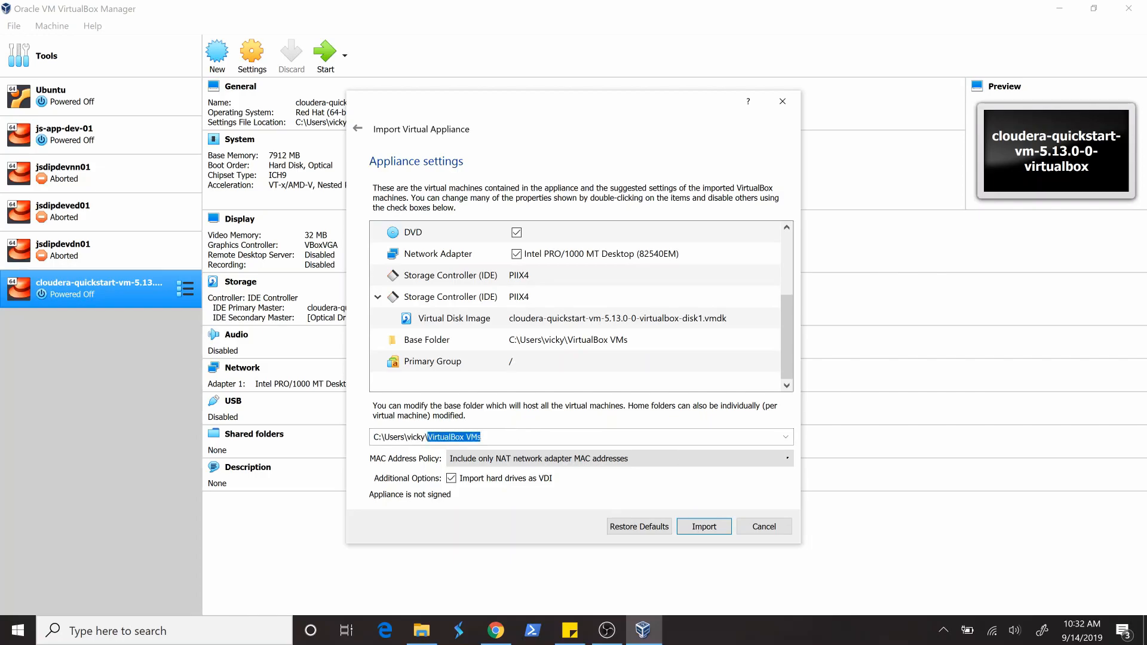
click(540, 437)
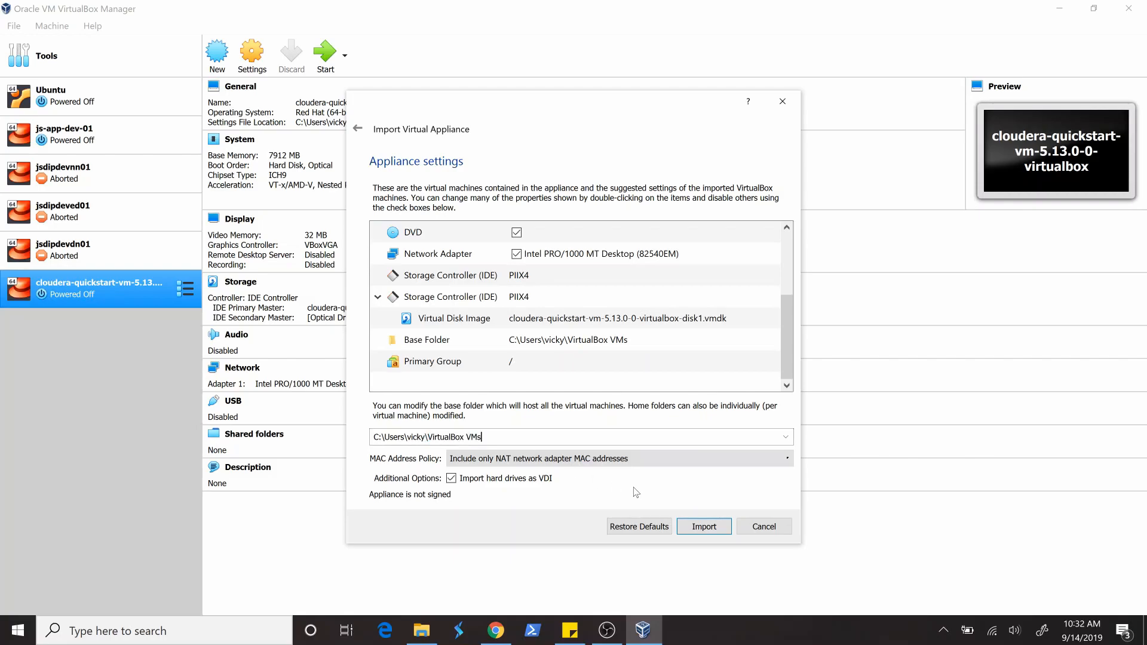
click(704, 526)
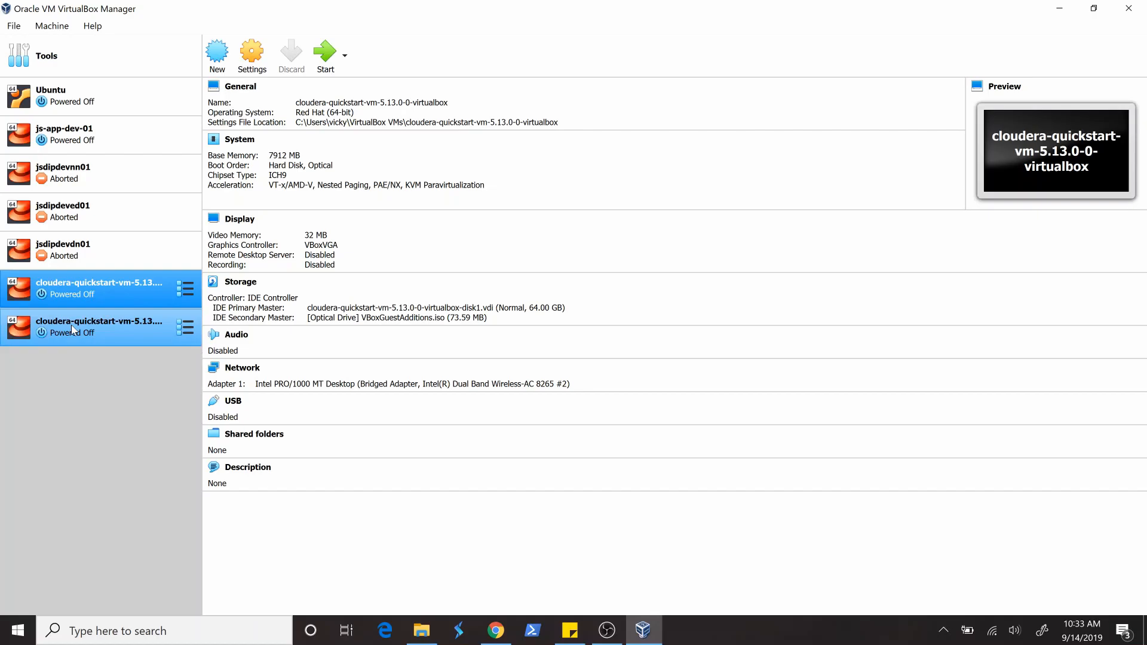
click(90, 329)
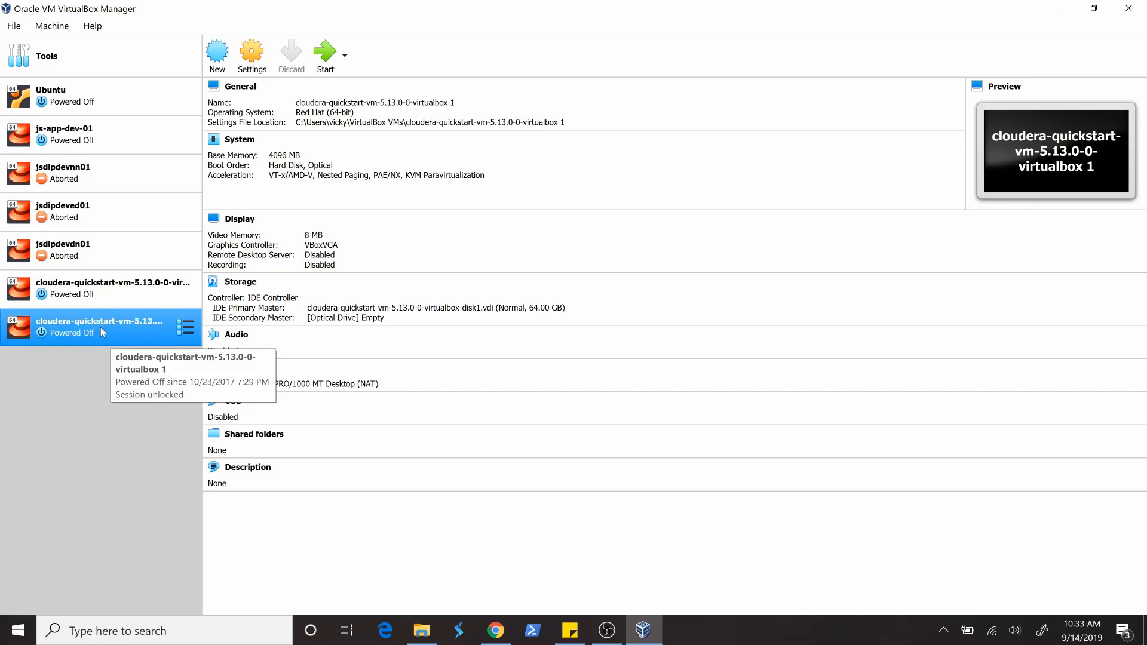
- Open the settings of the newly imported Cloudera virtual machine and raise its base memory to 8192 MB
right_click(101, 327)
click(52, 517)
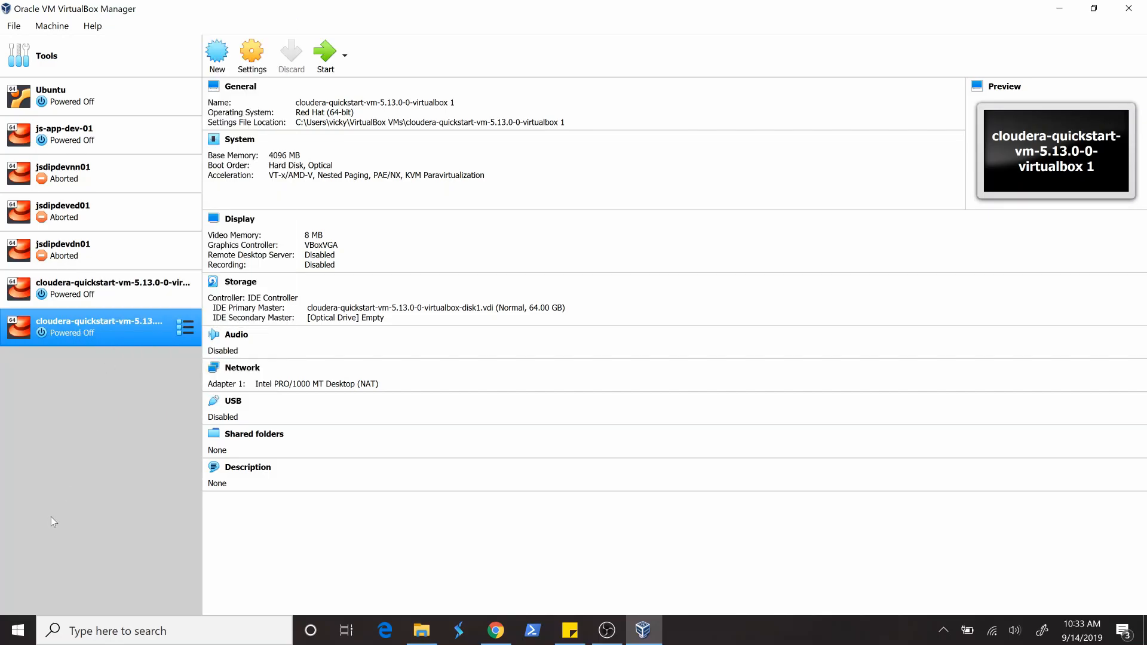
right_click(99, 316)
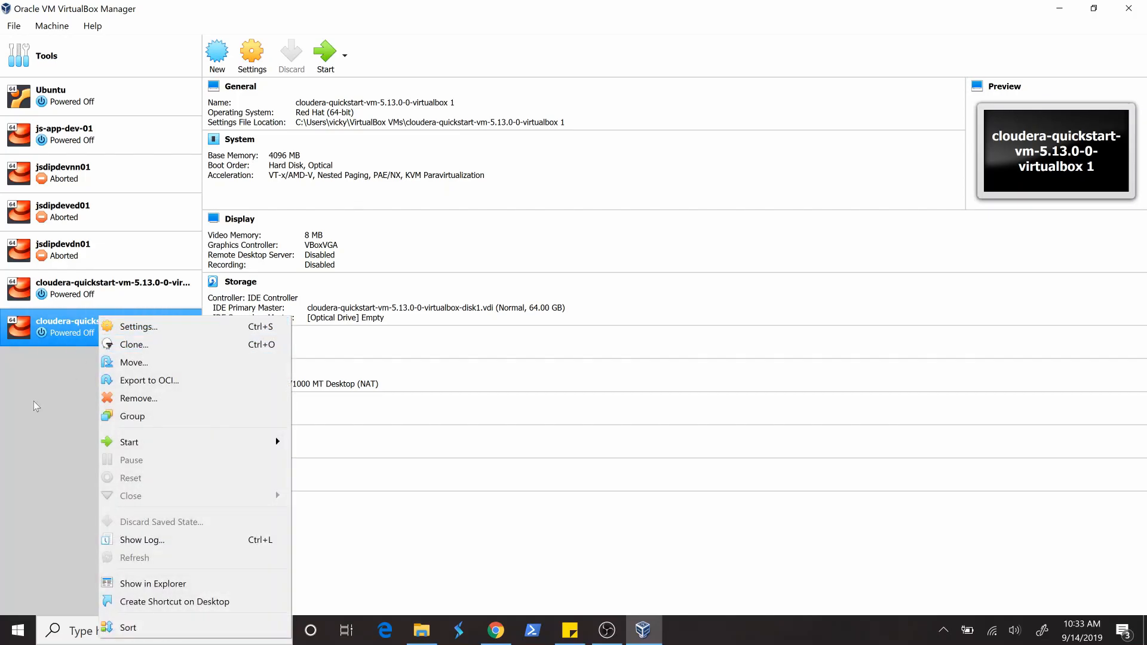
click(123, 333)
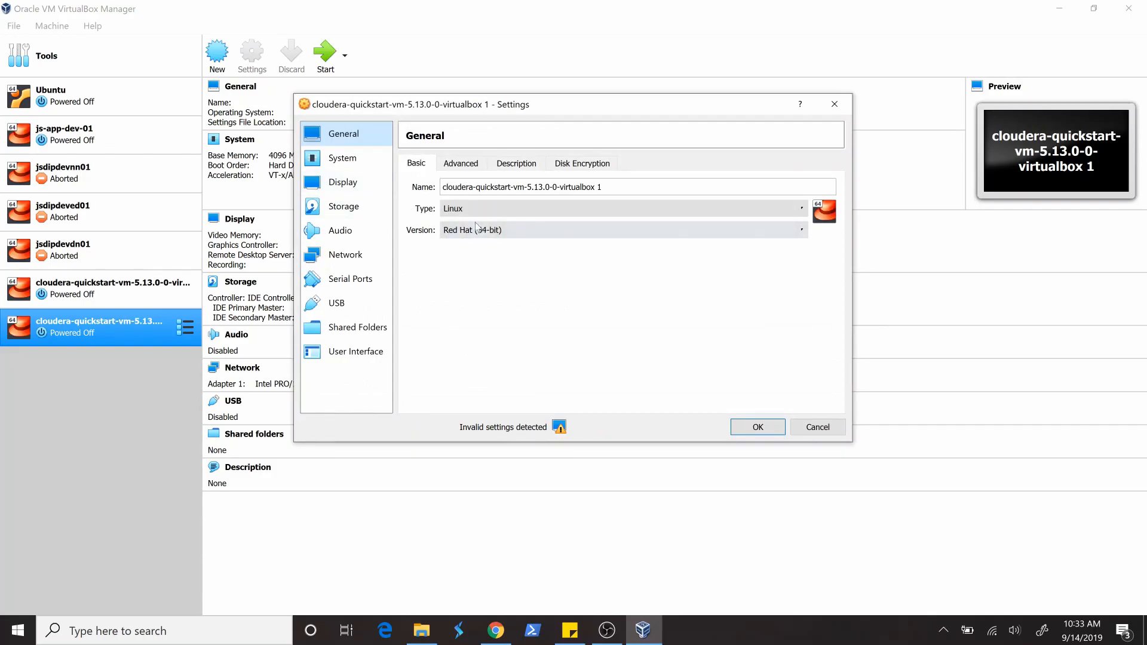
click(350, 162)
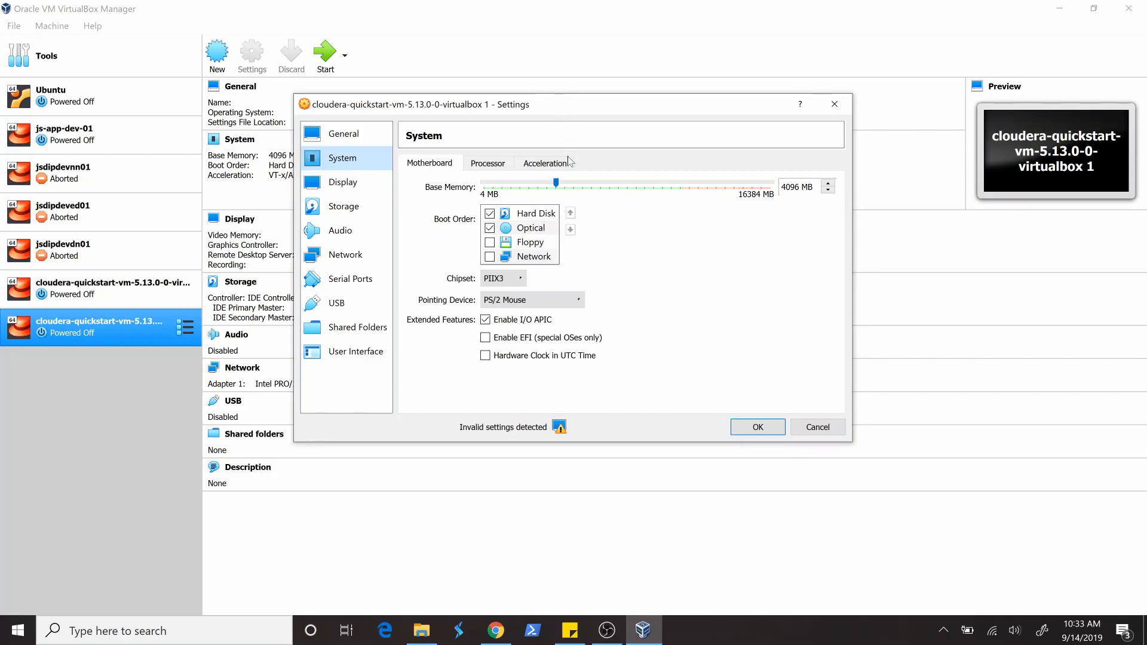
drag(562, 188, 626, 175)
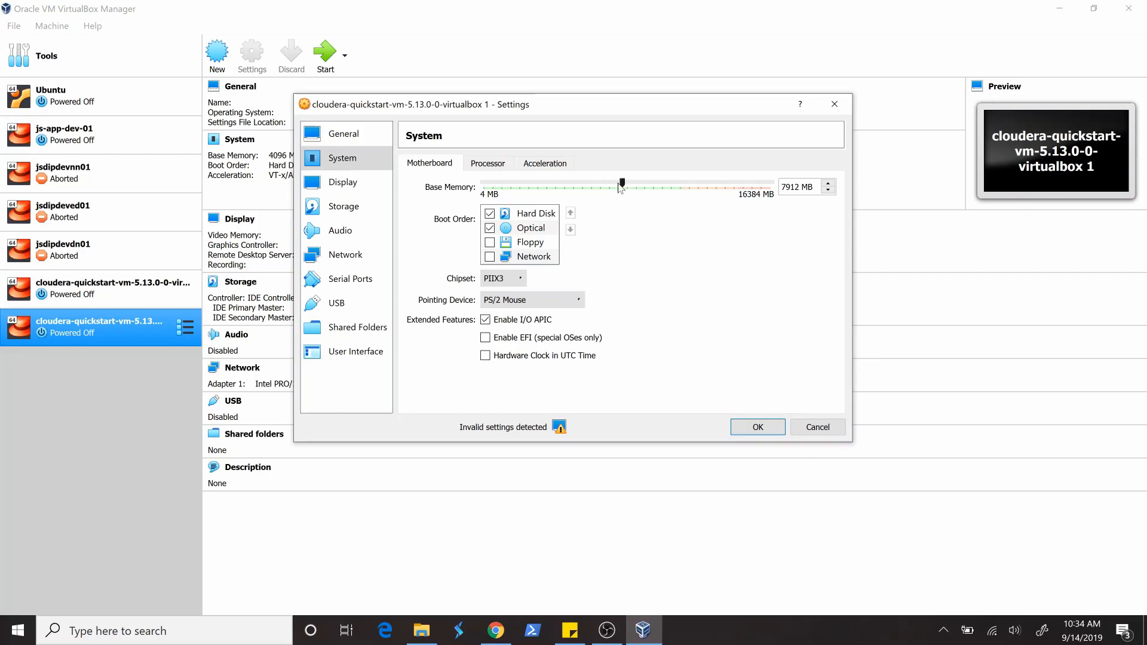
drag(622, 187, 631, 188)
- Set the virtual machine's display video memory to 30 MB
click(364, 184)
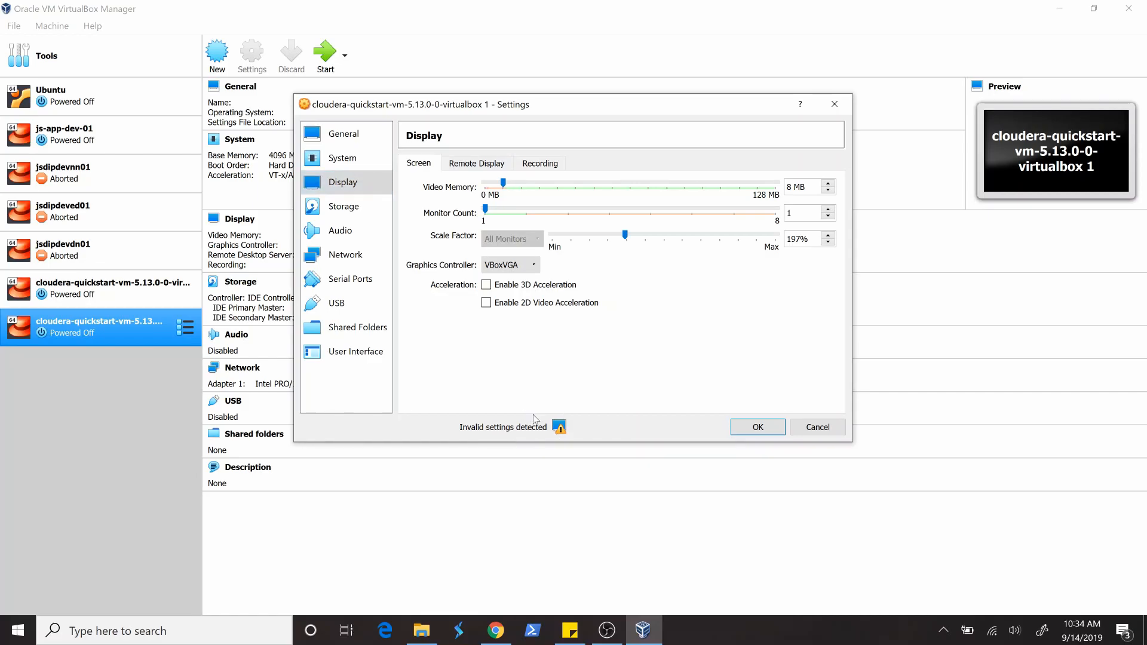
mouse_move(561, 430)
drag(507, 189, 555, 188)
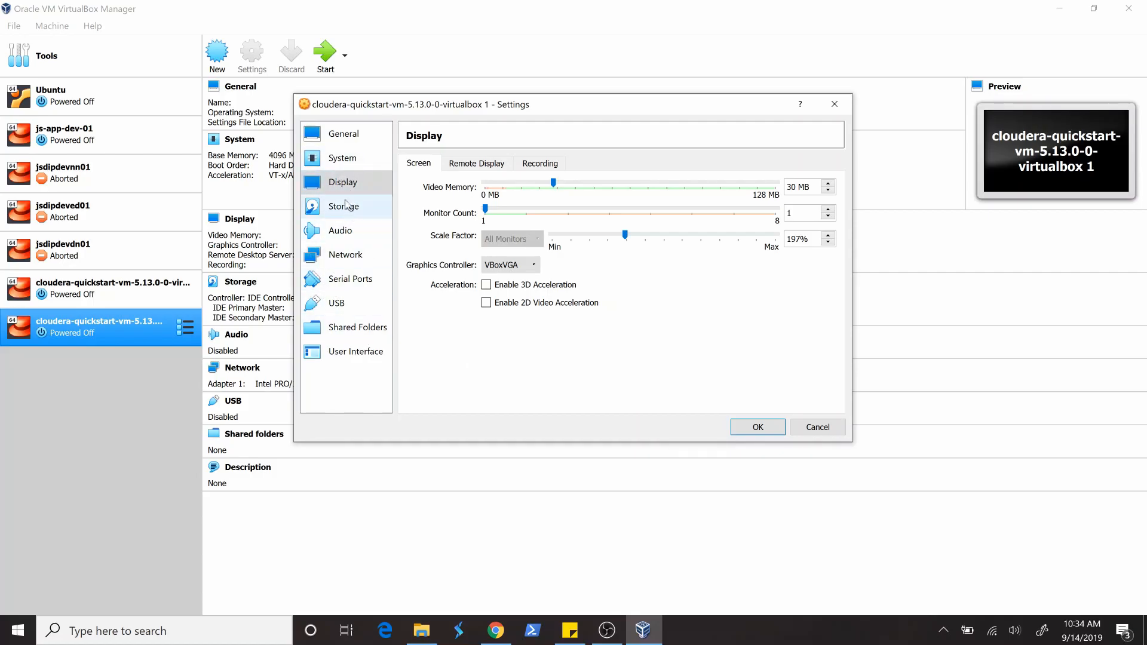
- Attach network Adapter 1 to a Bridged Adapter using Intel(R) Dual Band Wireless-AC 8265 #2
click(346, 255)
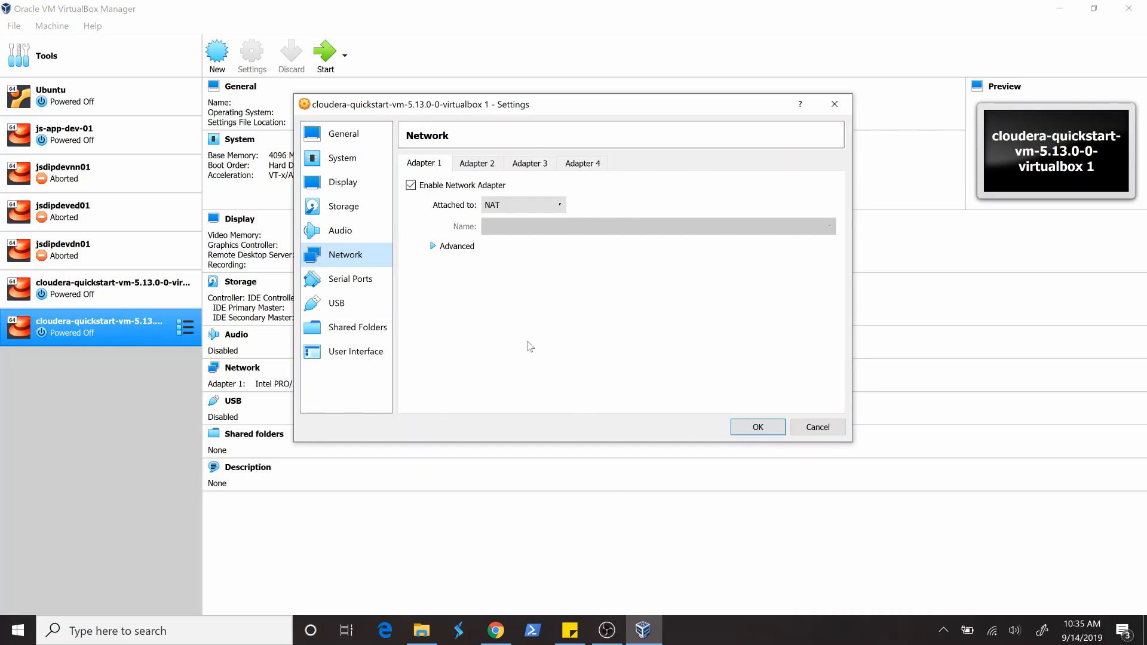
click(532, 212)
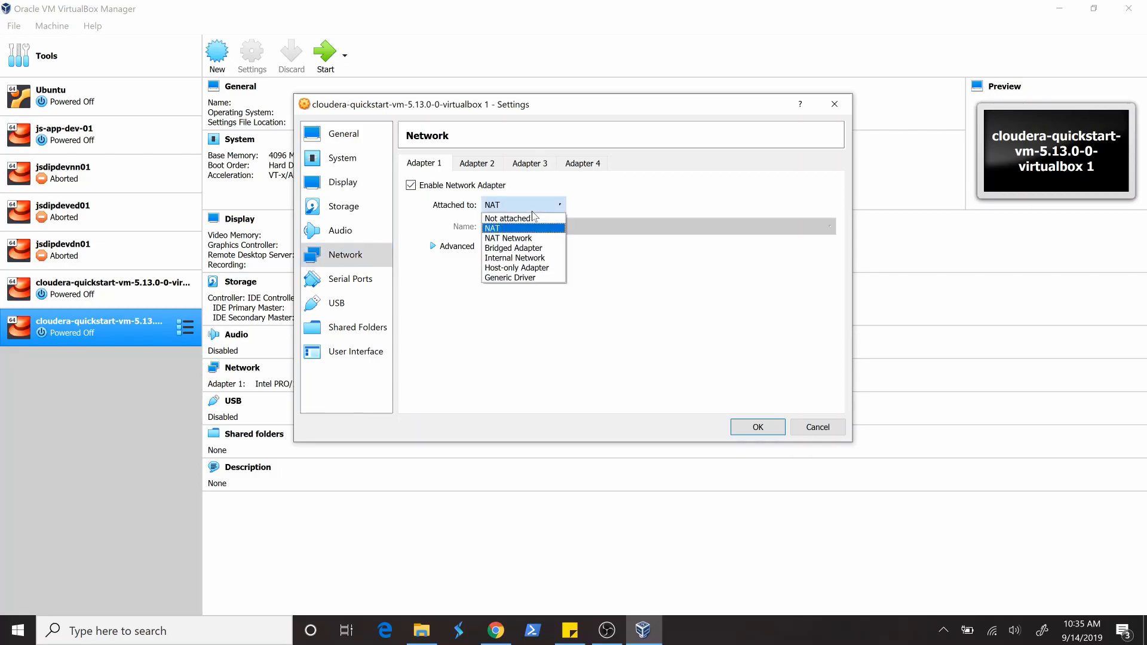
click(513, 248)
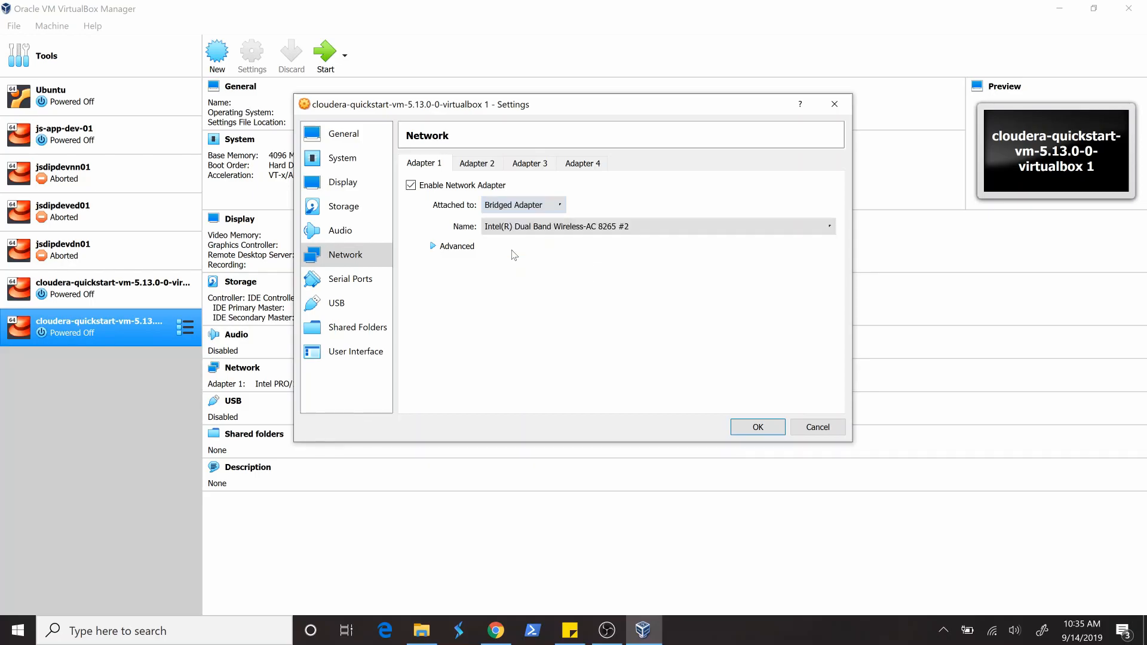
click(538, 205)
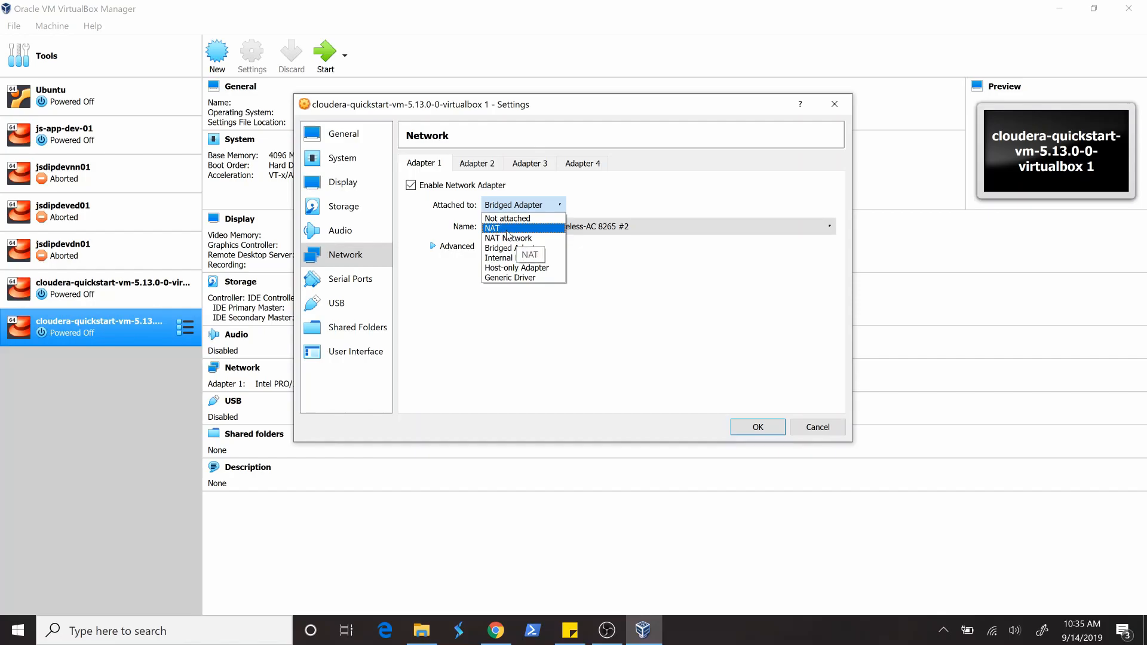
click(666, 307)
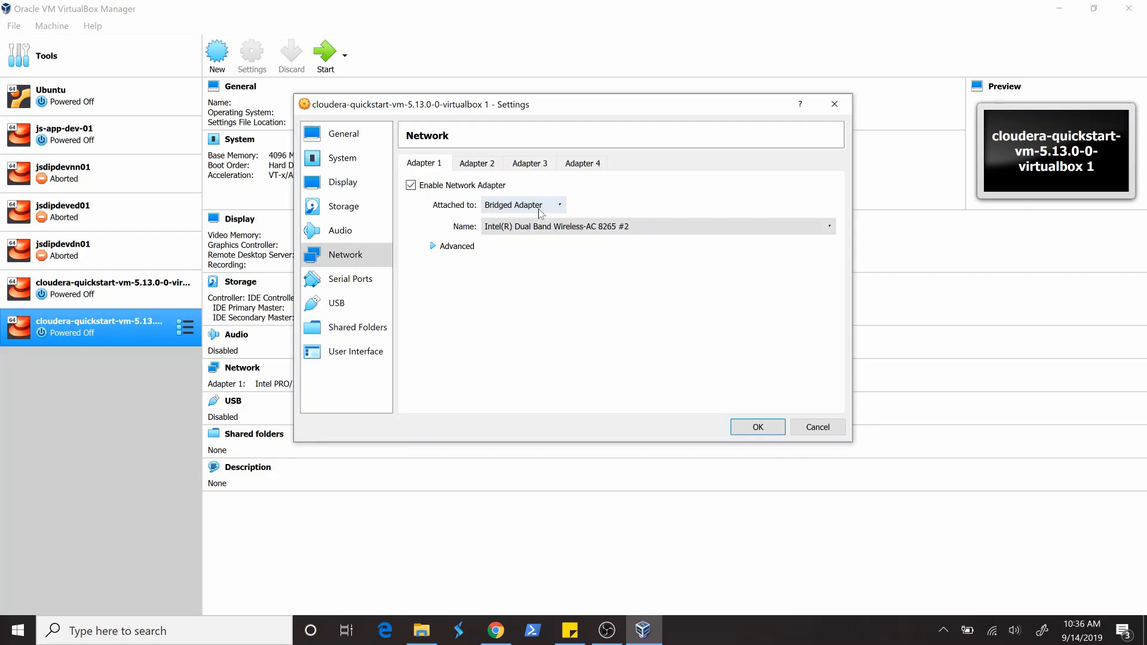
click(524, 233)
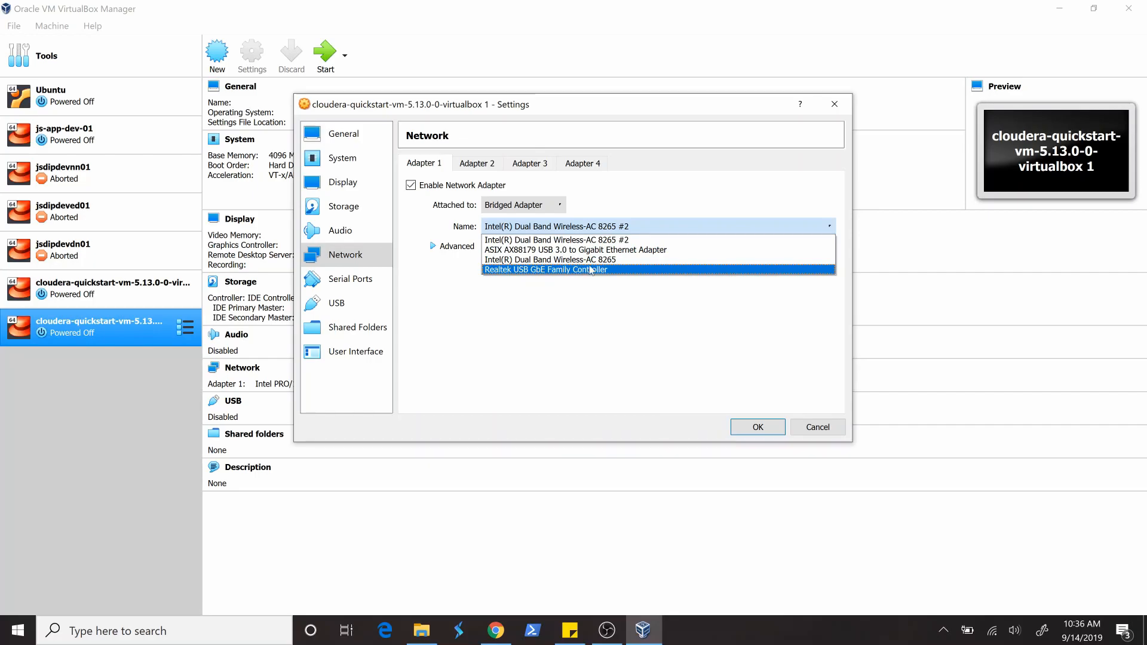
click(540, 241)
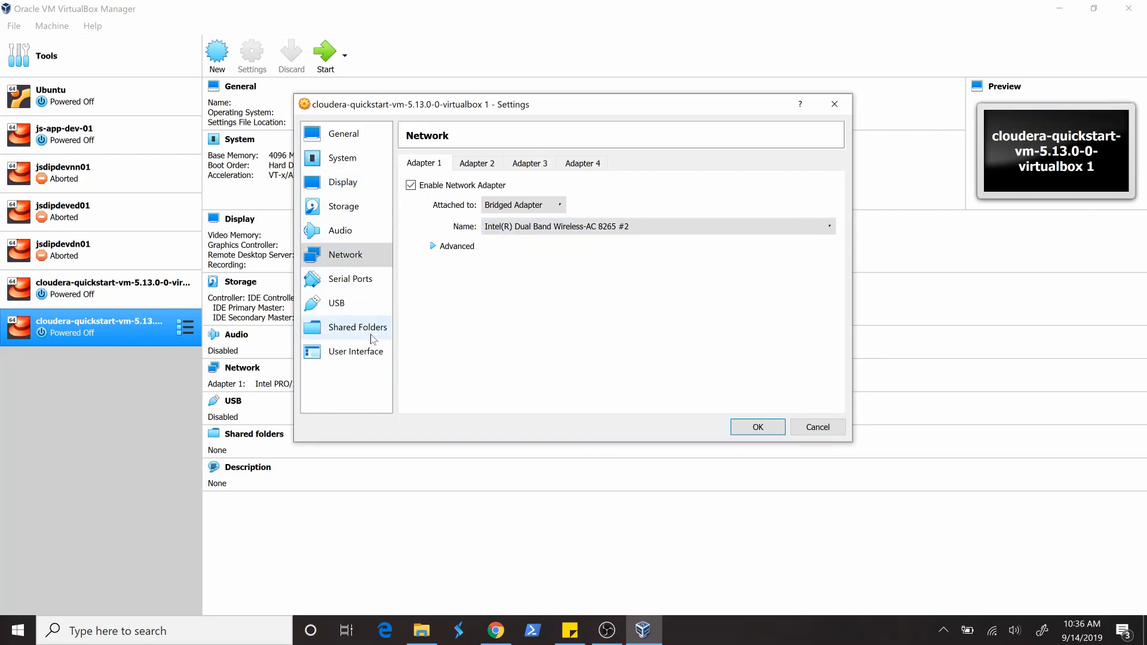
- Review the system chipset options without changing them and save the virtual machine's settings
click(331, 162)
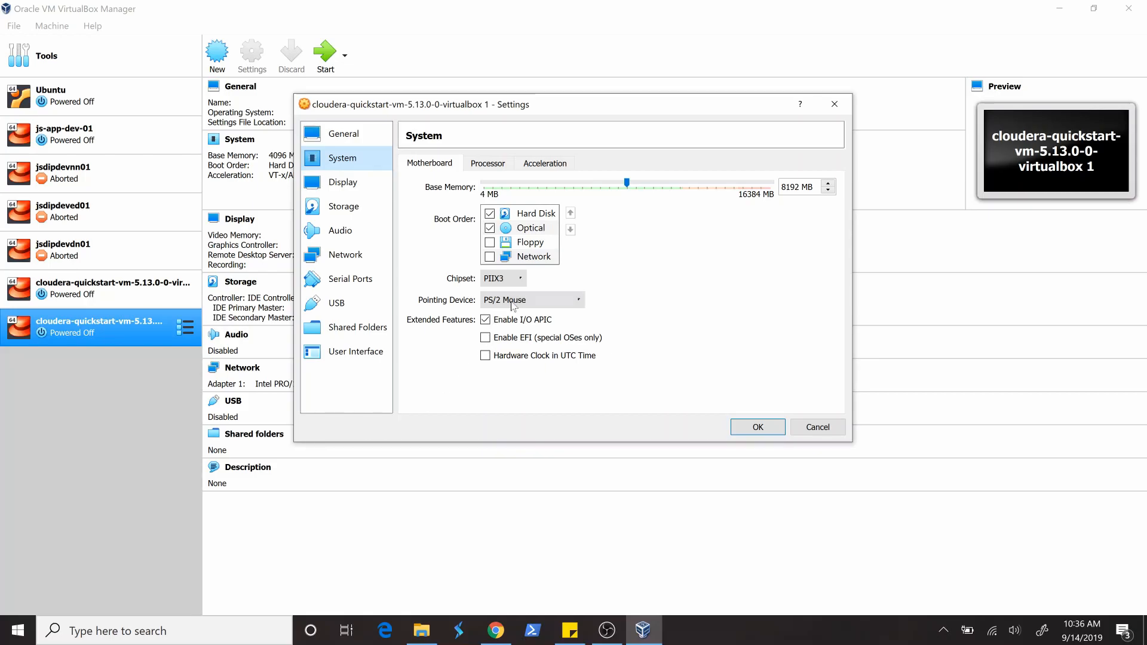
click(521, 283)
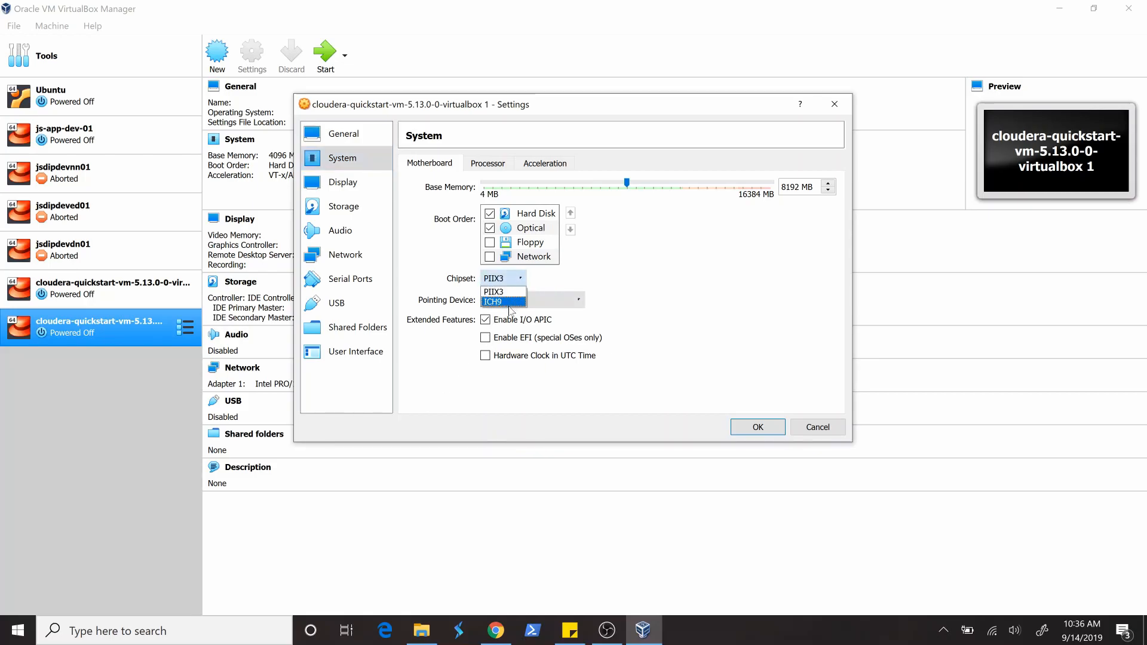
click(616, 271)
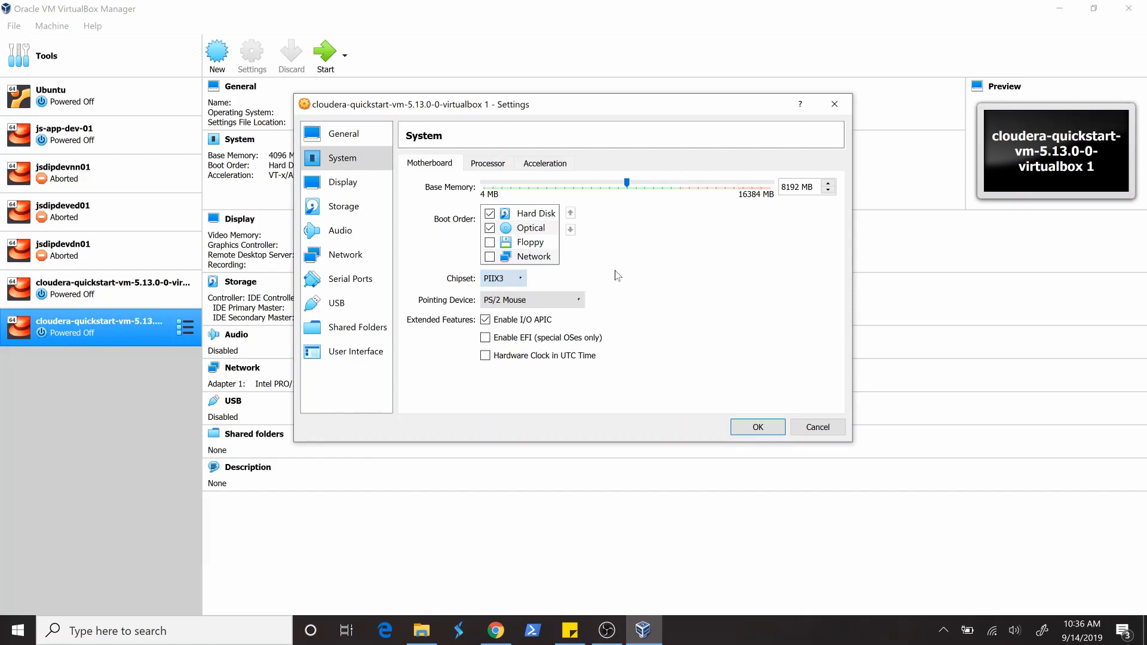
click(748, 426)
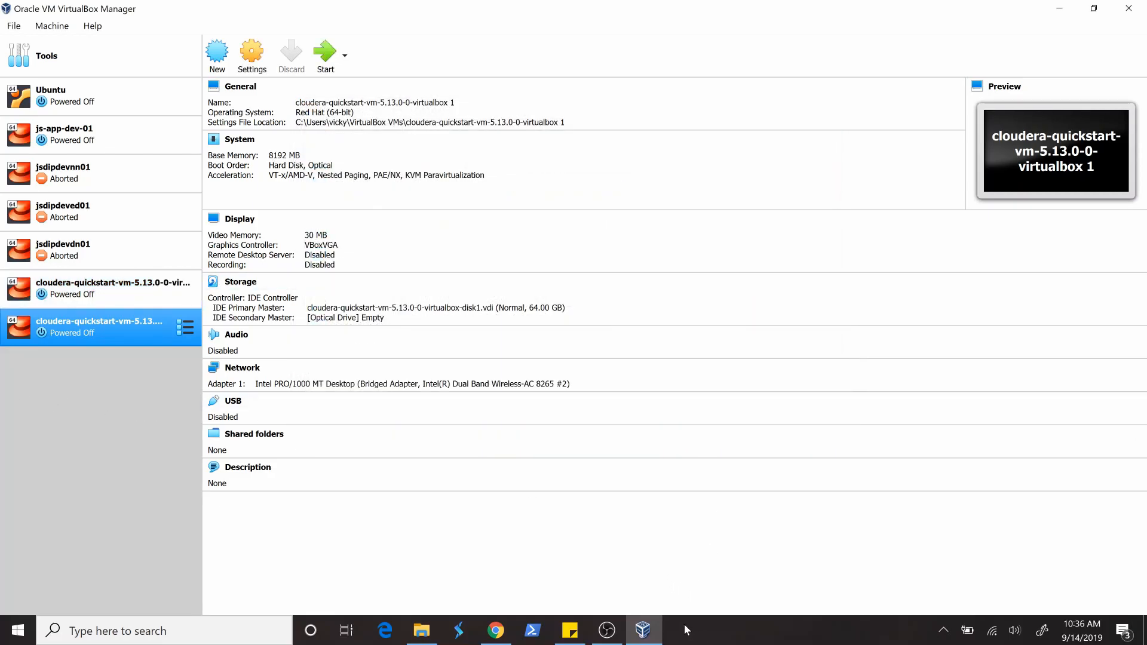
- Select the existing cloudera-quickstart-vm-5.13.0-0-virtualbox machine instead of the new copy and start it
click(642, 630)
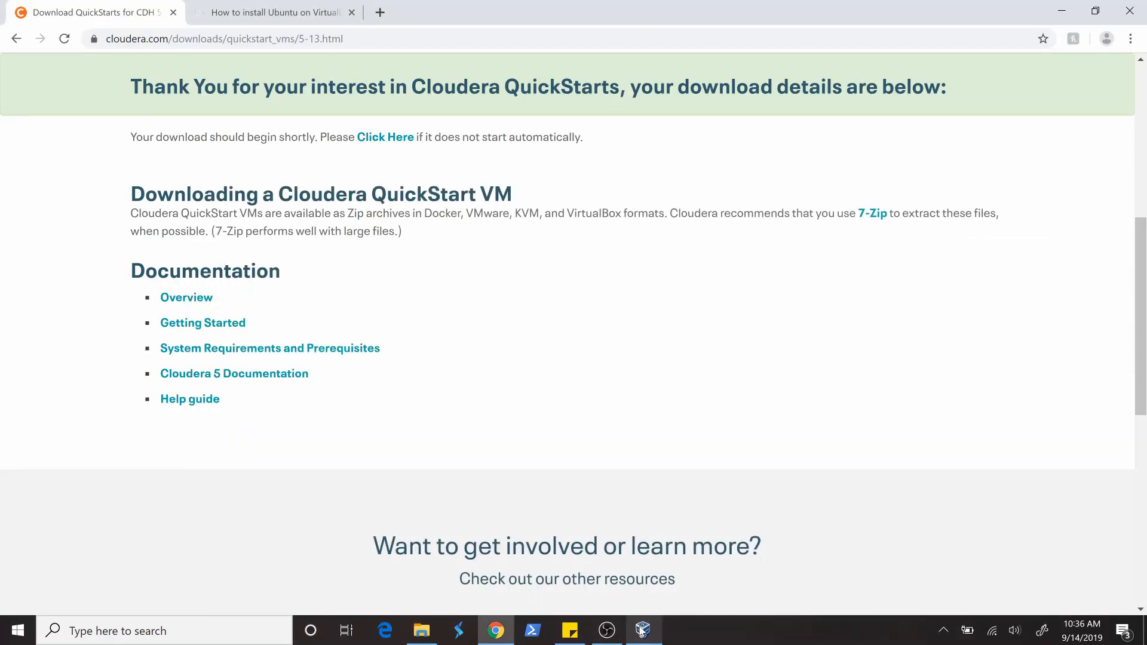
click(642, 630)
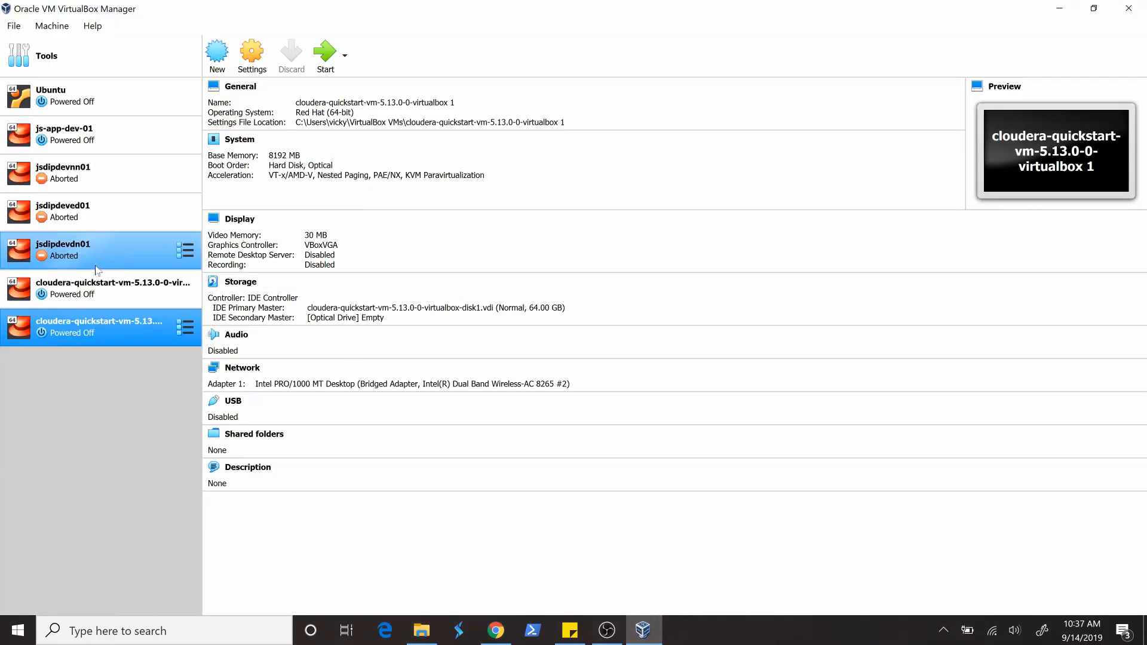
click(67, 303)
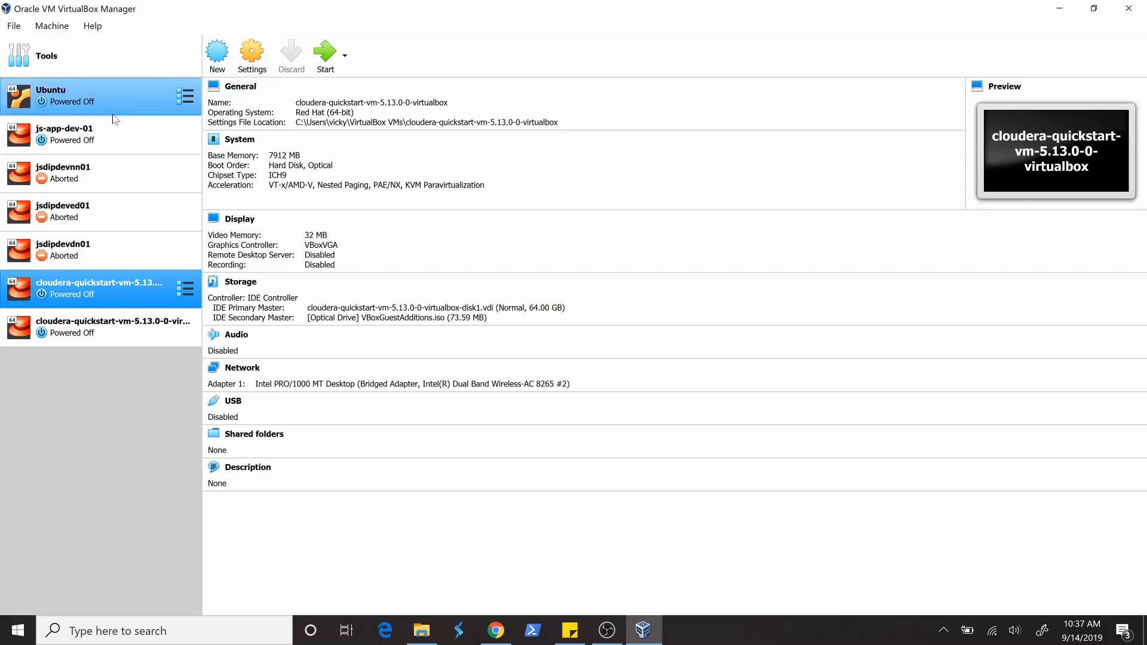
click(324, 59)
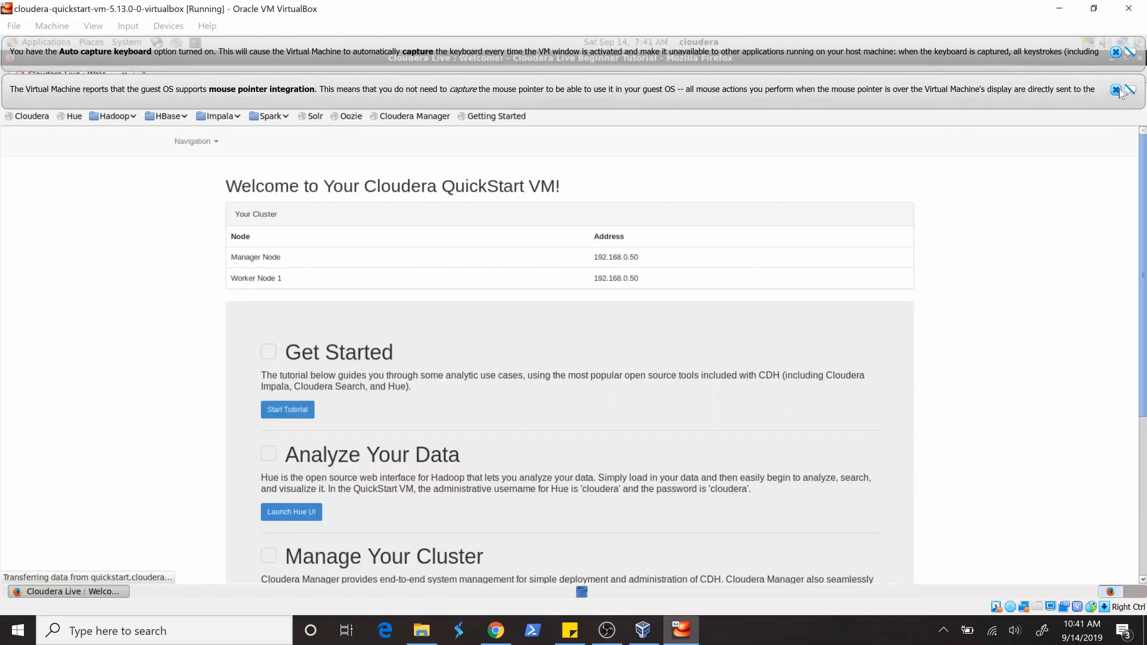
- Dismiss the keyboard capture and mouse integration notices, and close the Google and duplicate Cloudera Live pages in Firefox
click(1115, 89)
click(1117, 53)
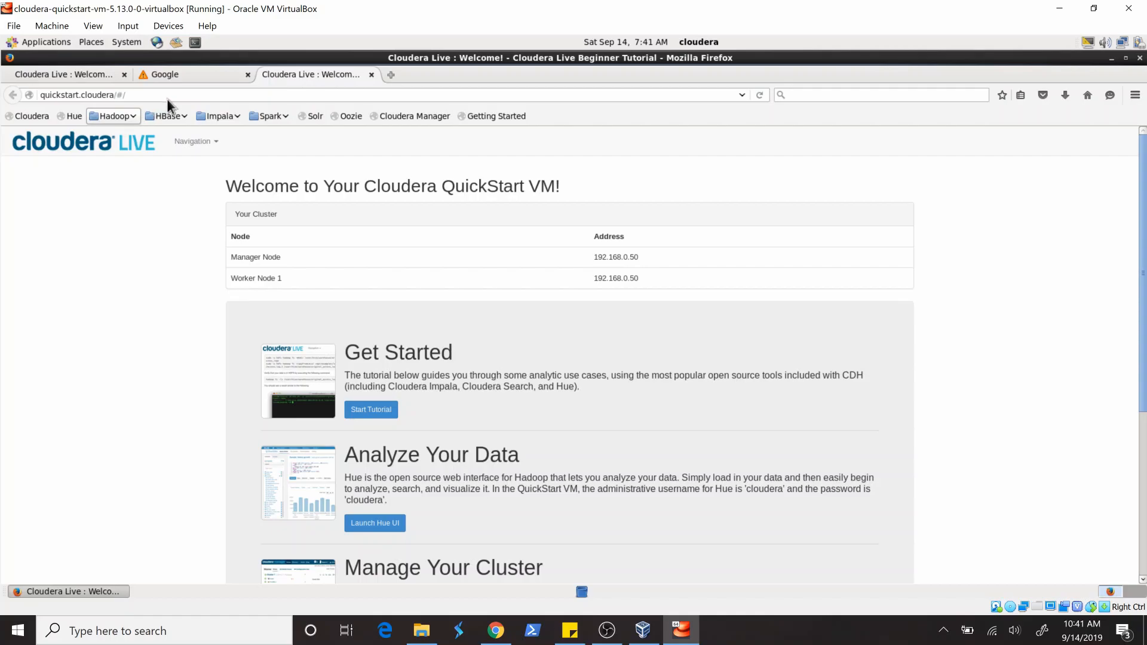
middle_click(135, 73)
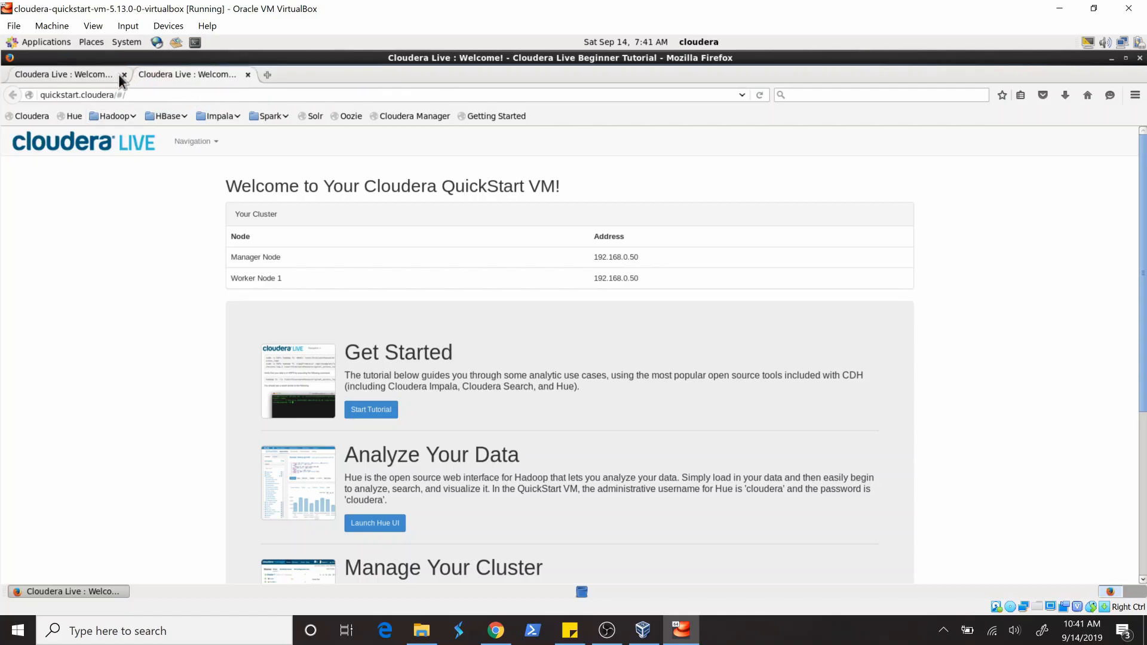
click(125, 74)
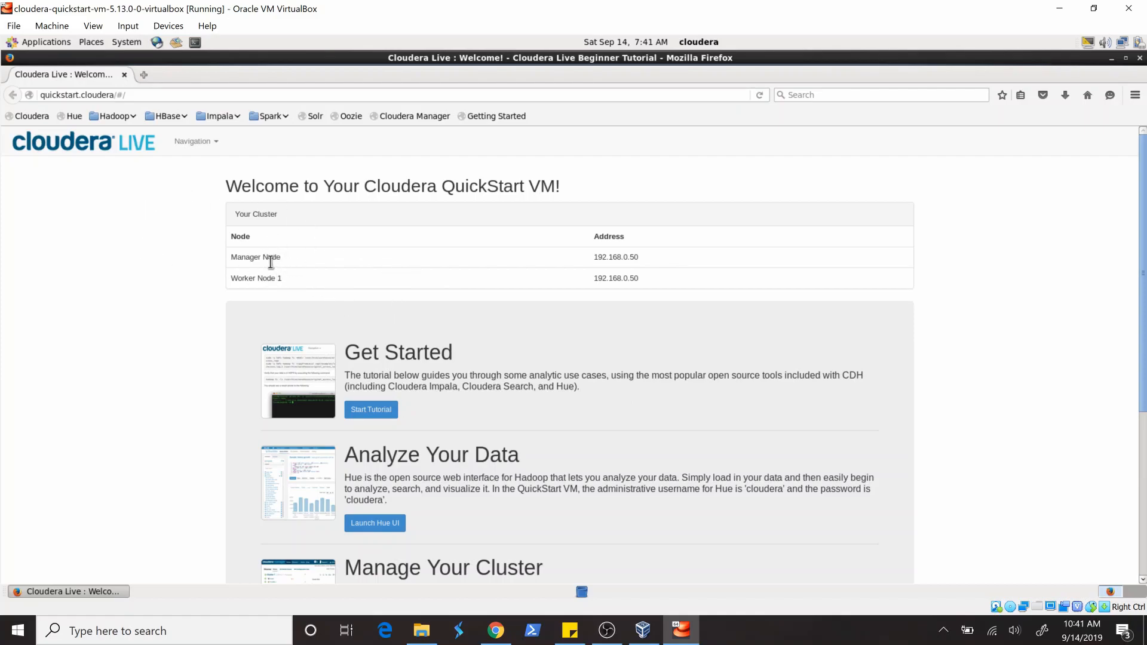
- Examine the manager and worker node addresses and the rest of the Cloudera QuickStart welcome page
drag(222, 266, 229, 258)
drag(666, 280, 534, 280)
scroll(350, 305, down, 5)
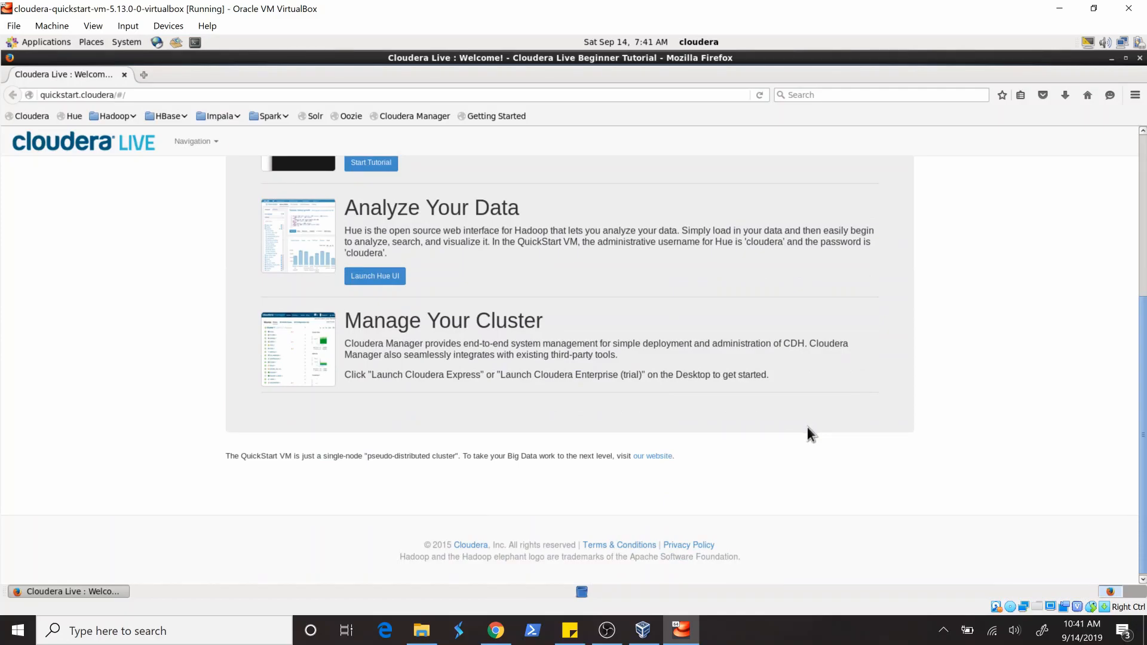
scroll(808, 428, up, 5)
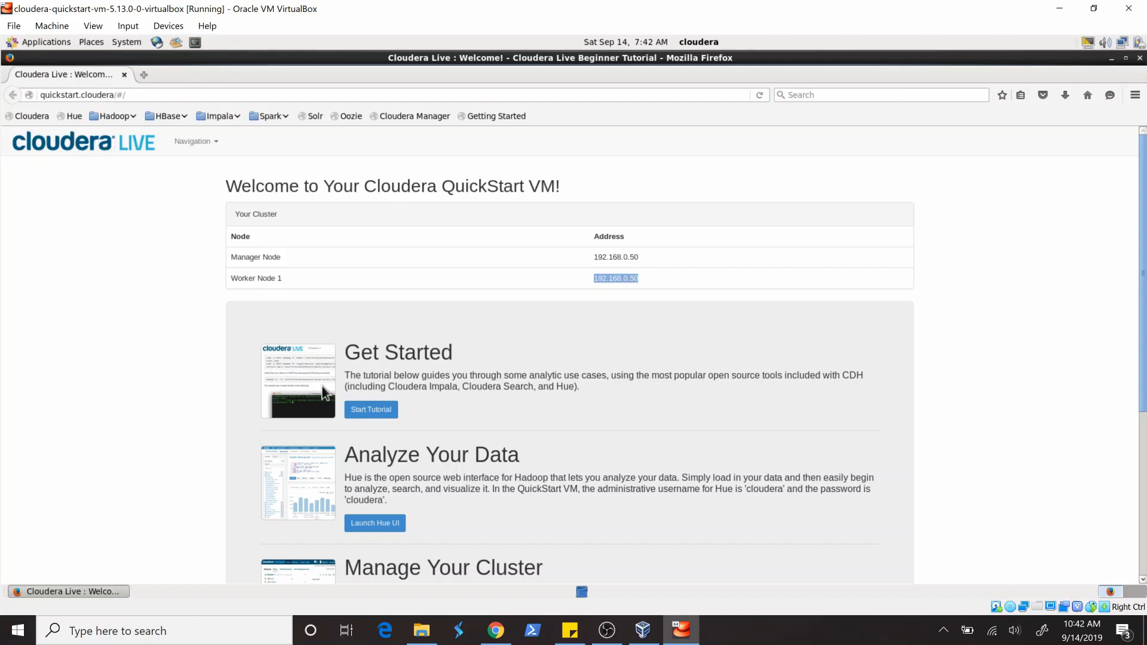
- Open the Hue UI and submit the sign-in form with the username and account password, declining to have Firefox remember the login
click(209, 145)
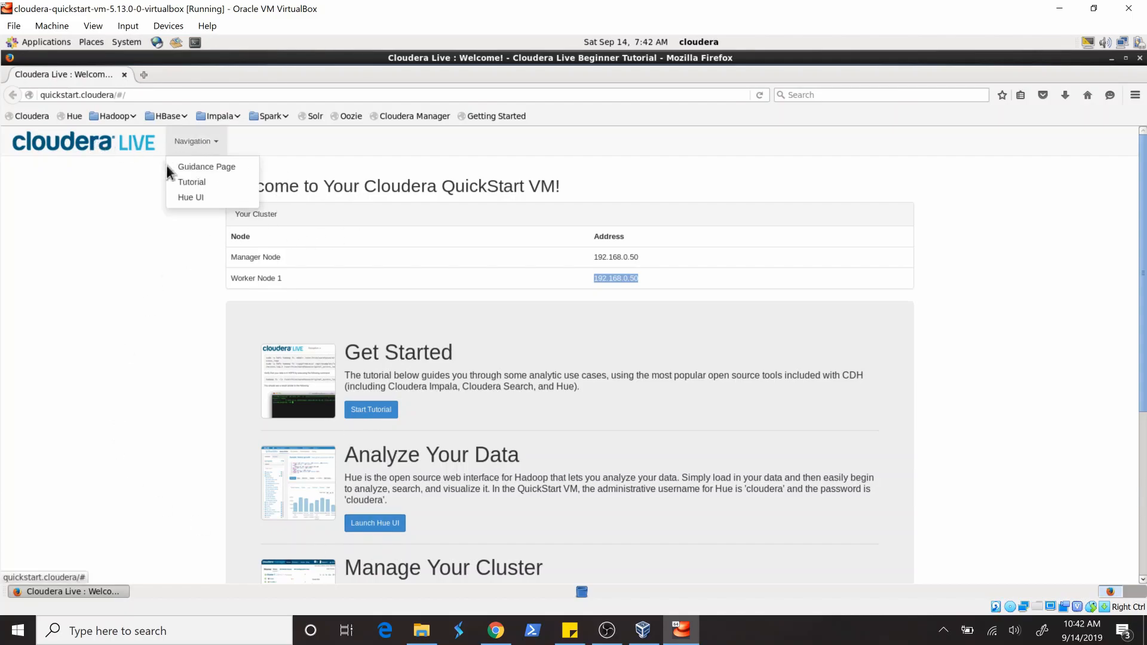
click(187, 198)
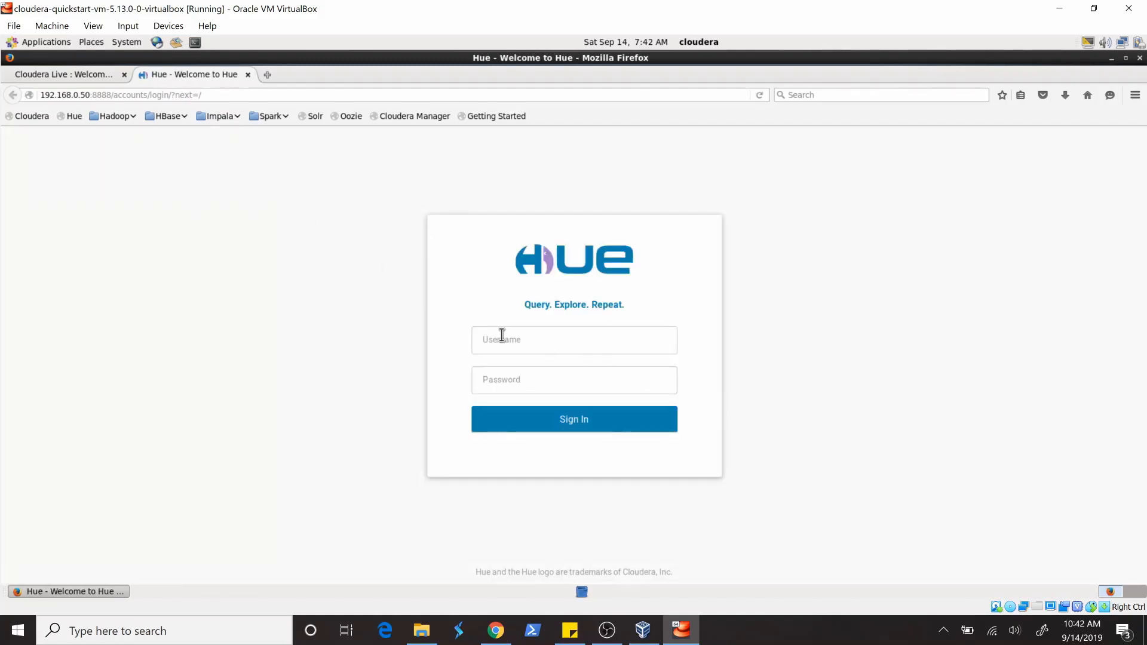
click(503, 336)
text(clouderacloudera)
key(Return)
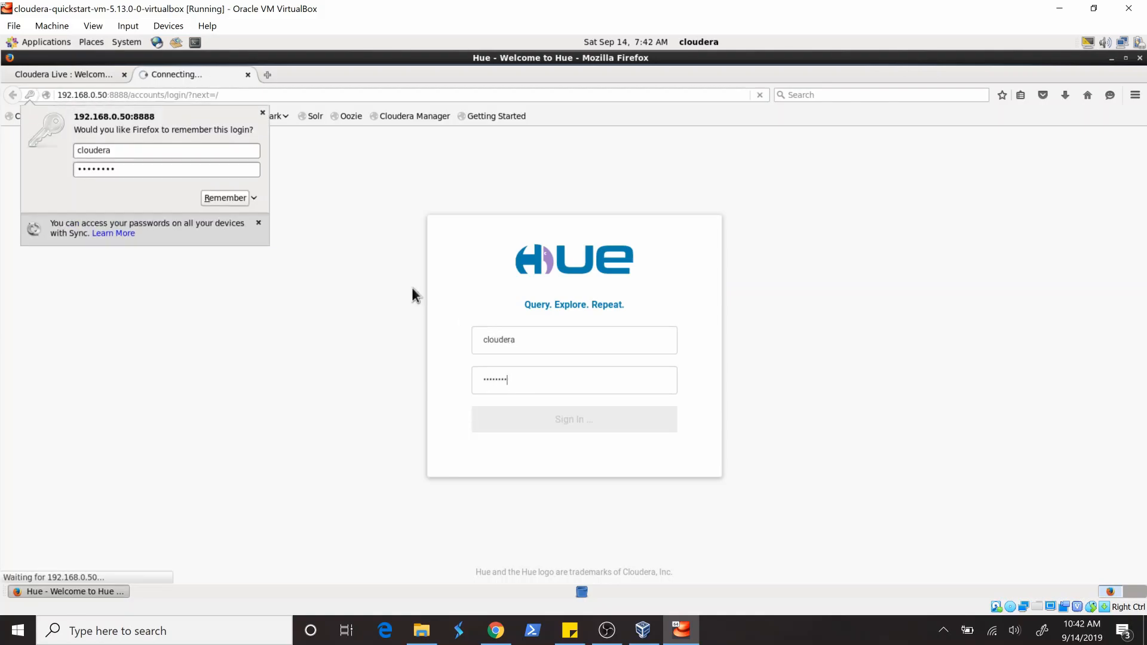
click(253, 198)
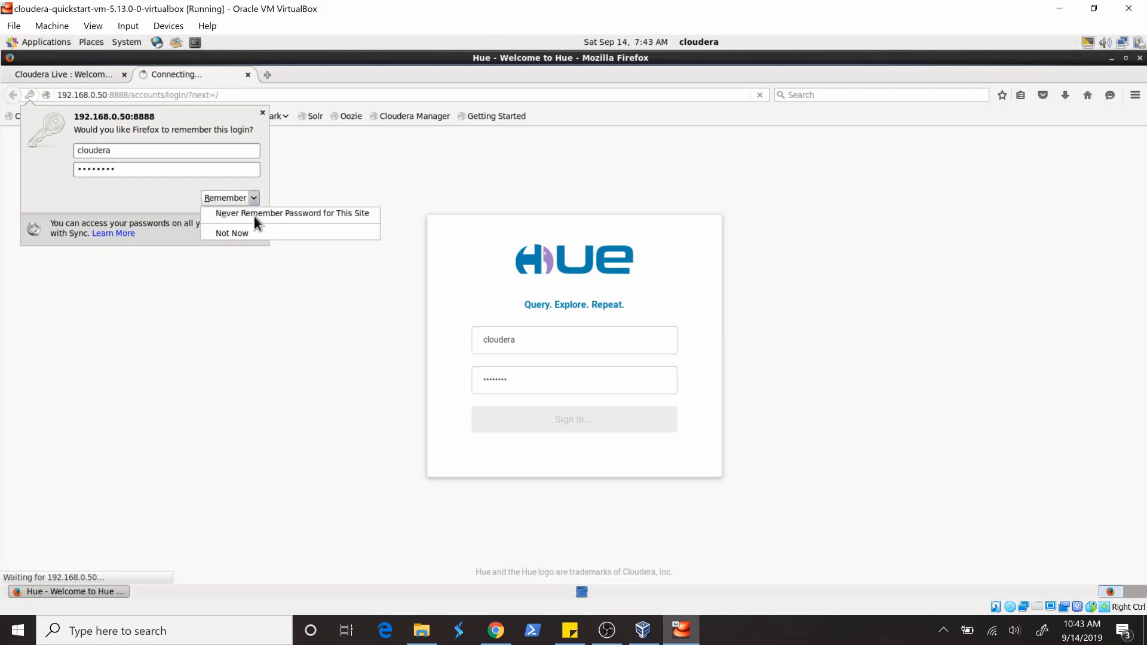
click(235, 234)
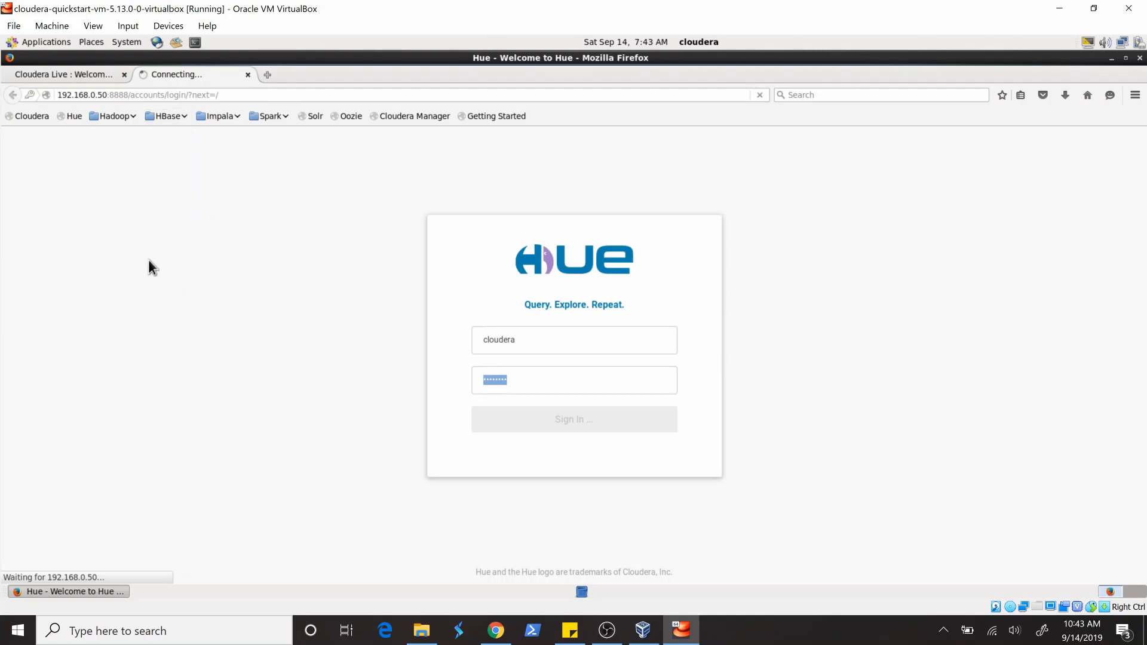
- Return to the Cloudera Live welcome page and review its Get Started, Analyze Your Data and Manage Your Cluster sections
click(80, 77)
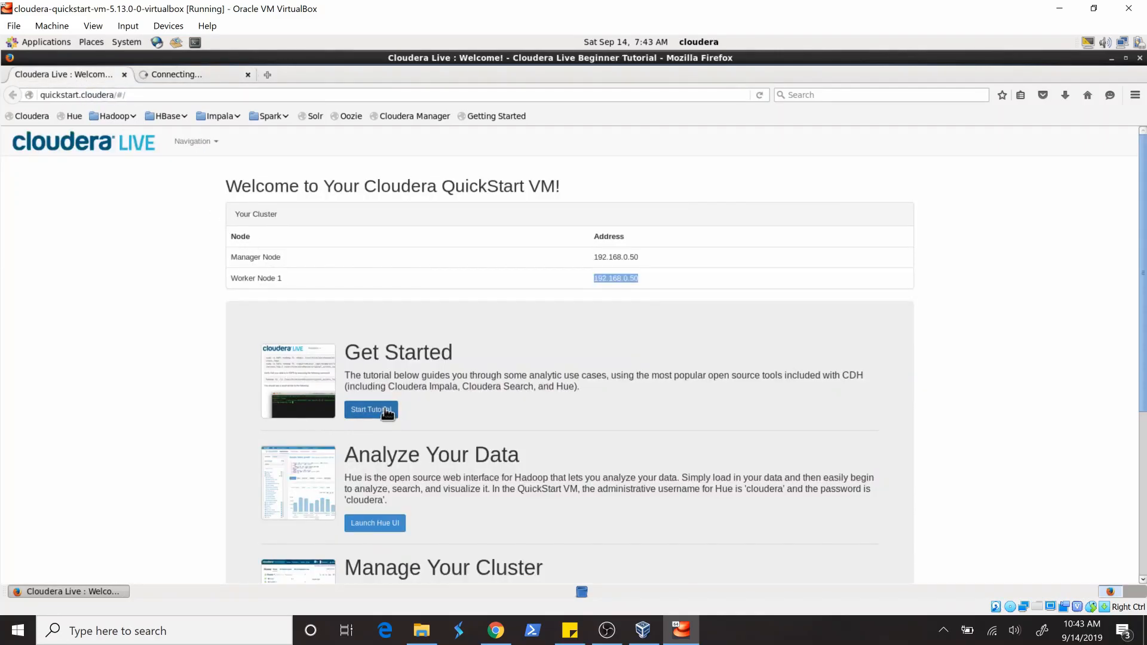
scroll(379, 406, down, 3)
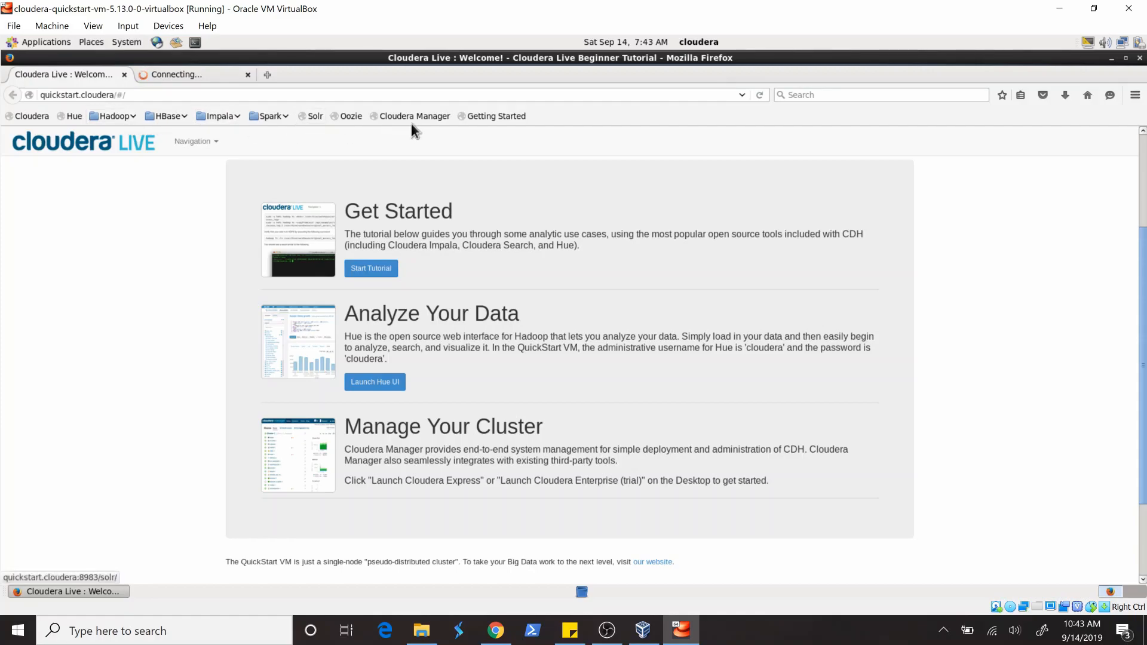
- Open the HDFS NameNode web interface and review its overview, summary and journal status
click(112, 122)
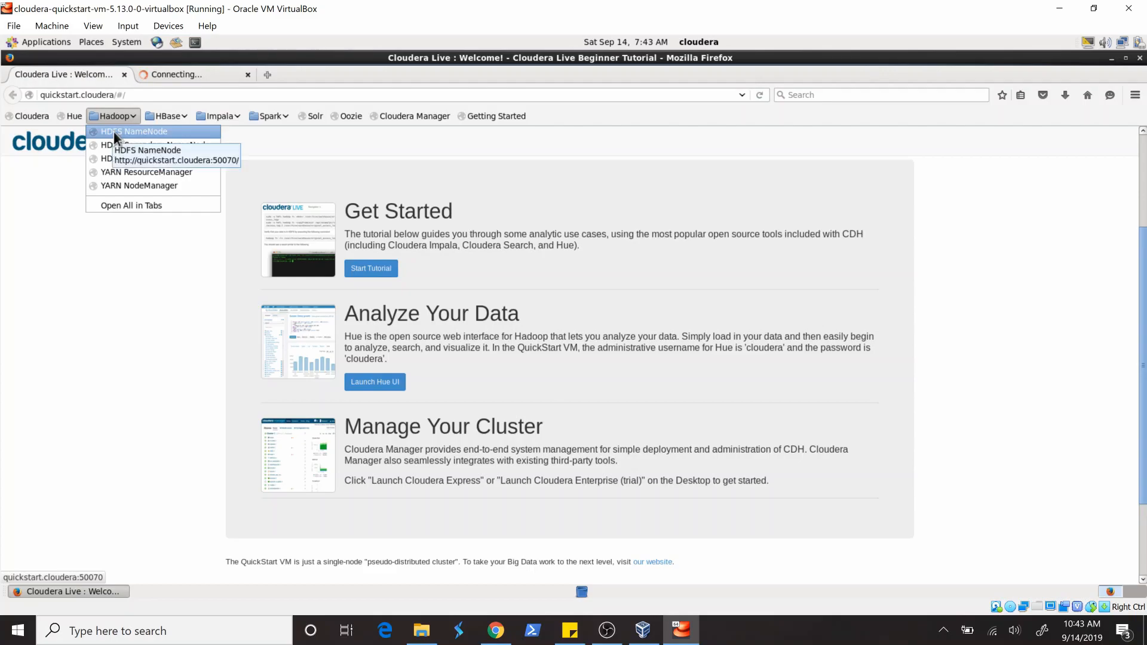
click(216, 223)
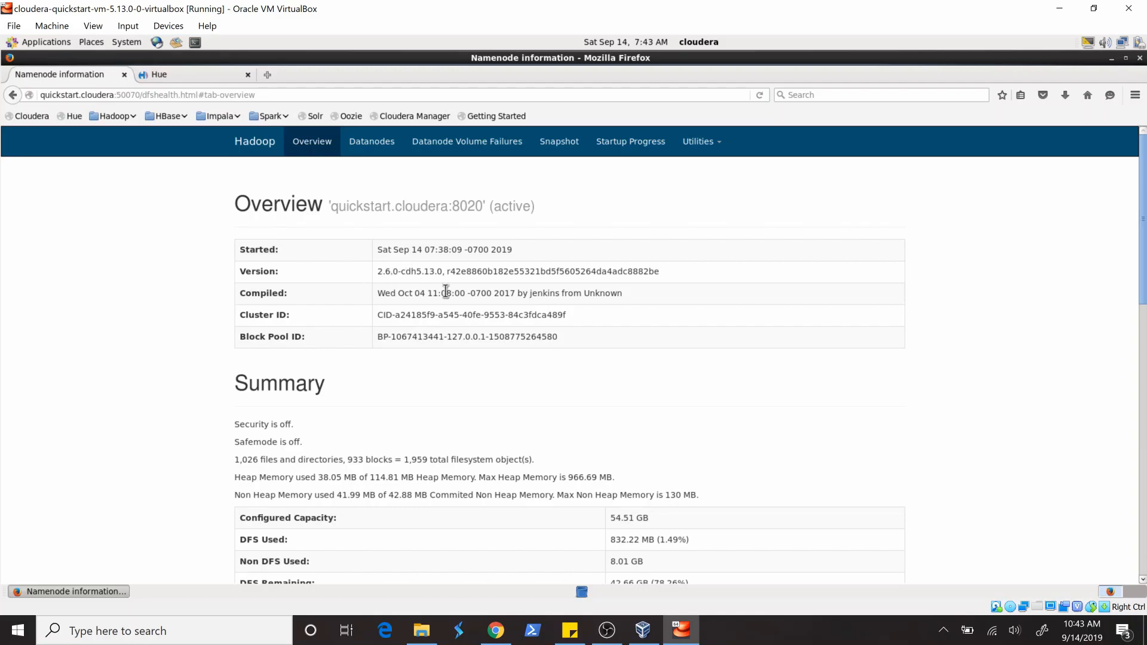
scroll(474, 379, down, 3)
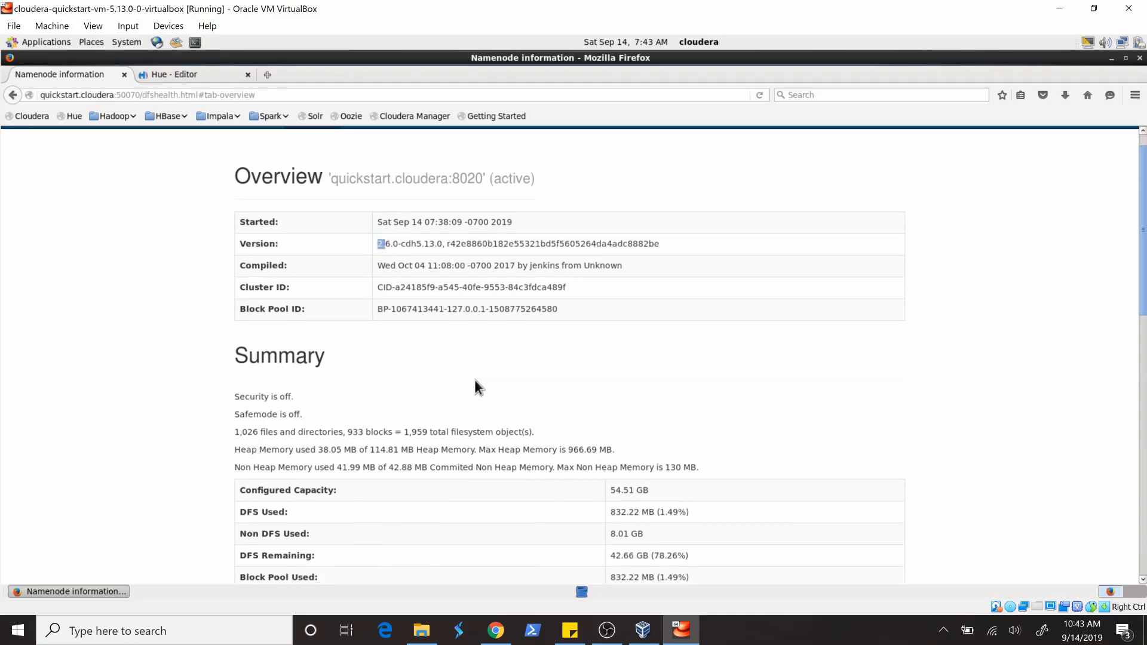
scroll(474, 379, down, 5)
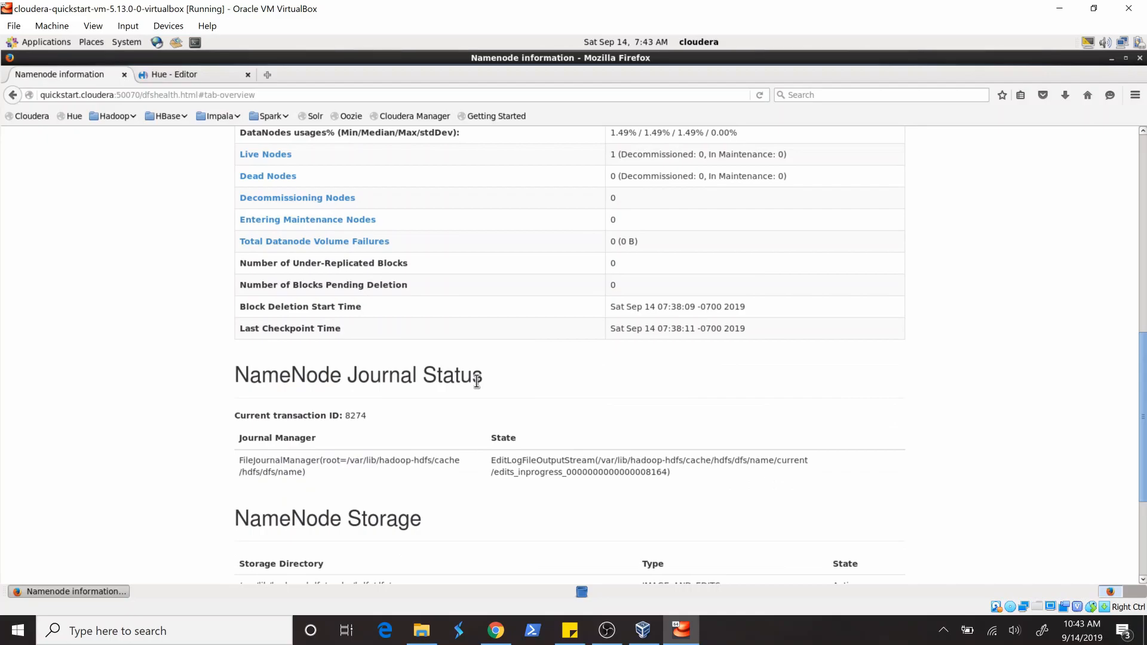
scroll(477, 380, up, 8)
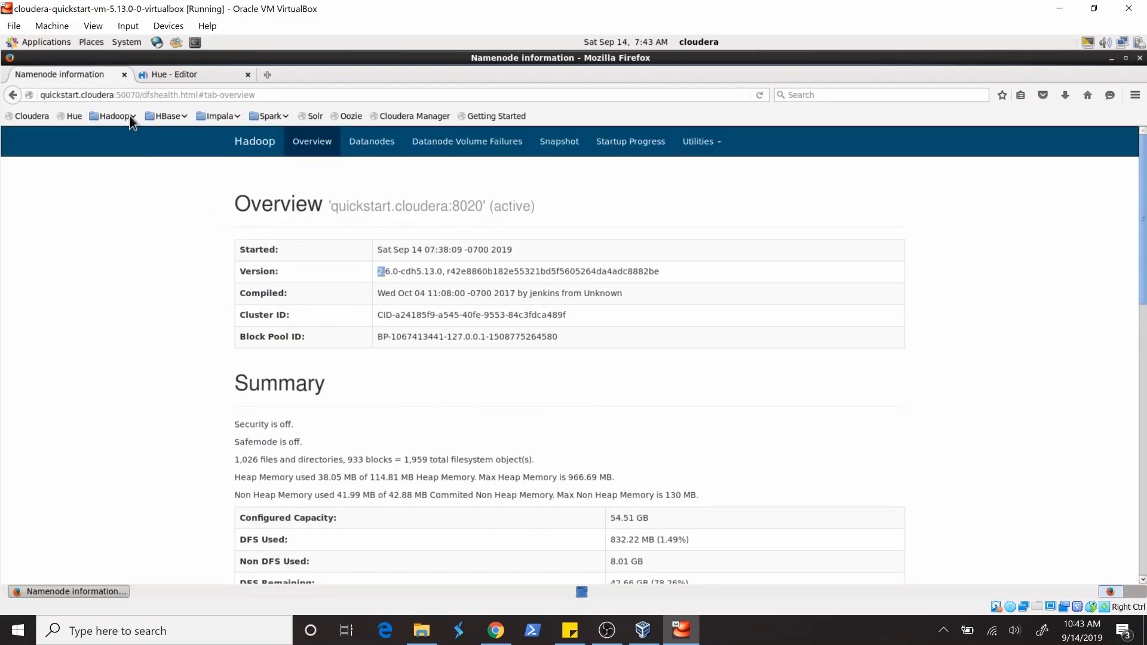
- Open the YARN ResourceManager interface and show the applications in the RUNNING state
click(126, 116)
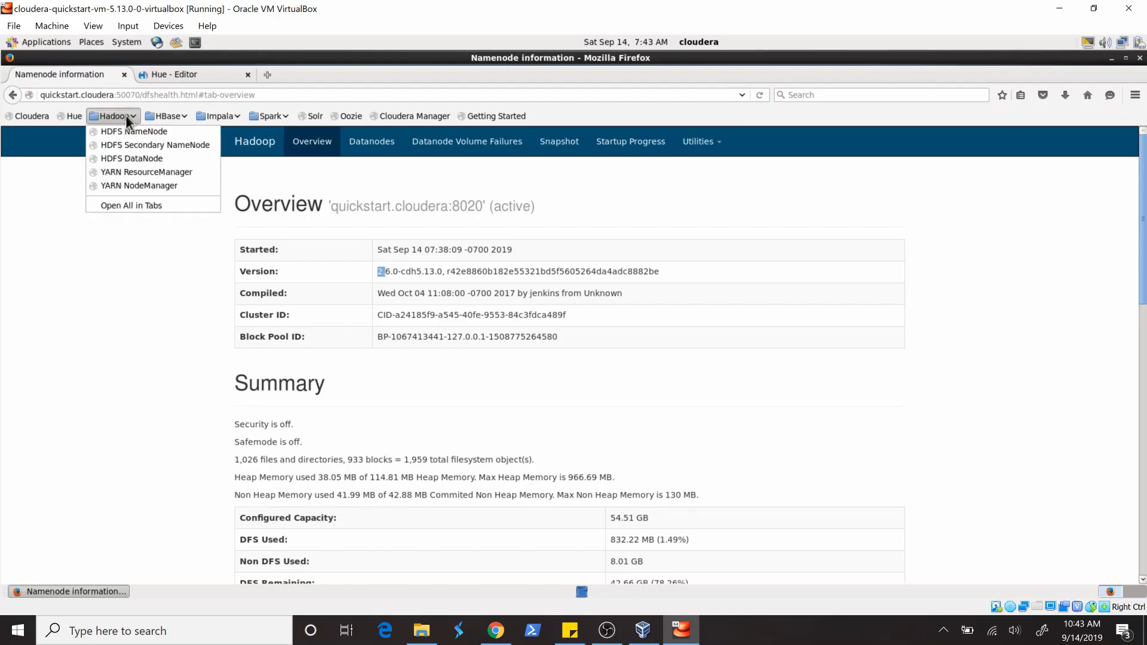
click(178, 171)
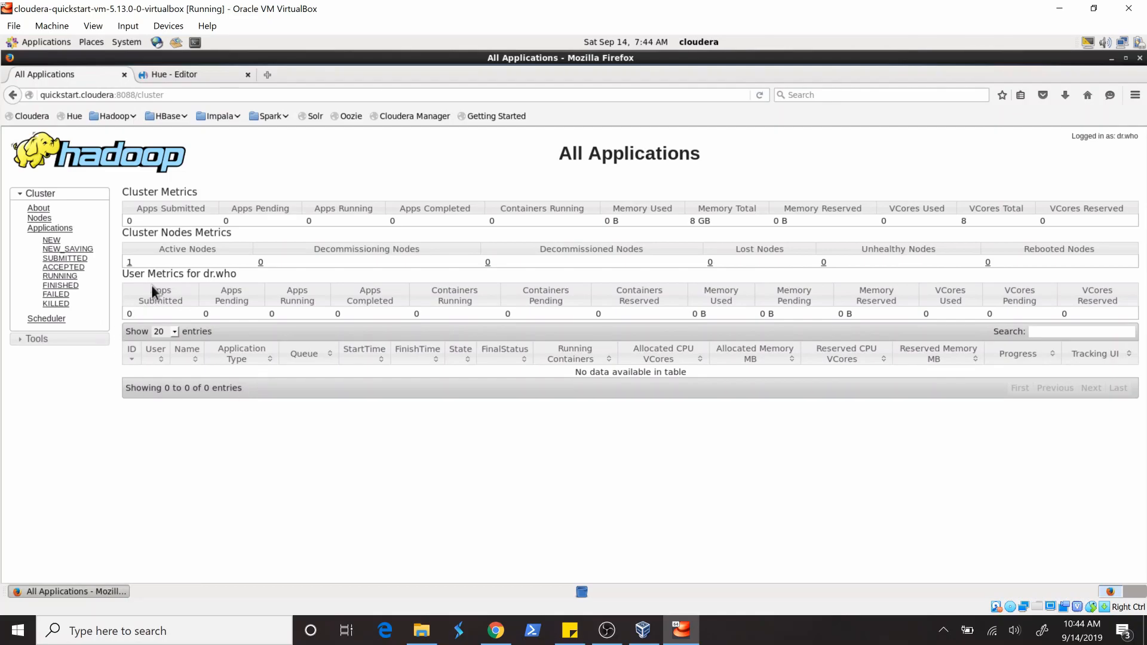
click(73, 270)
click(69, 277)
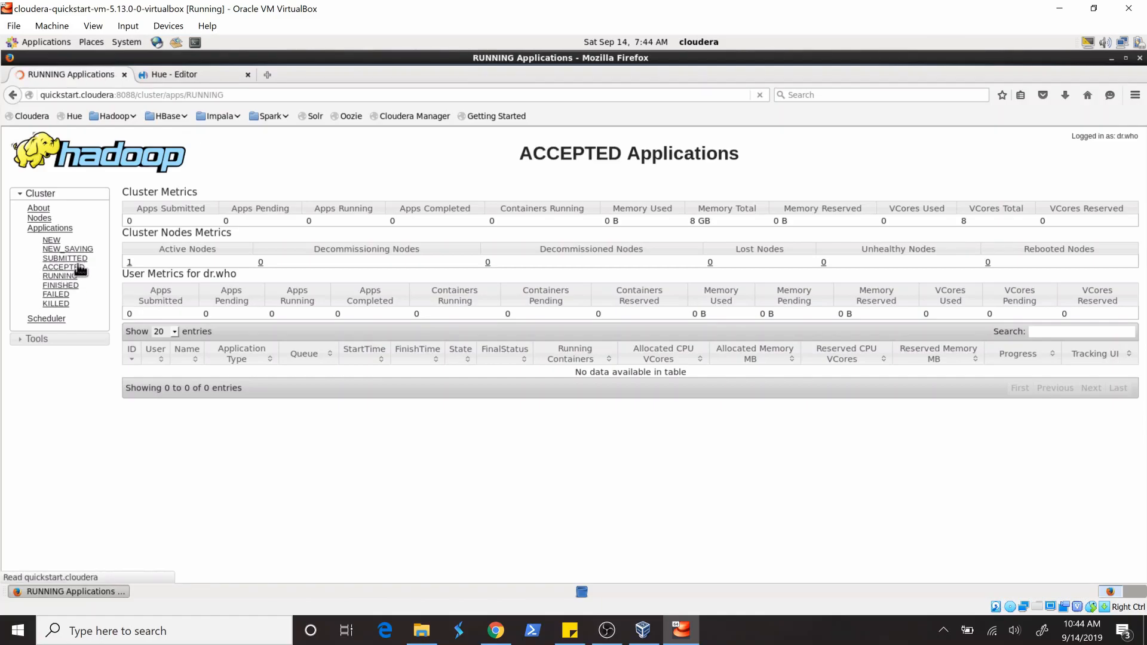
- Open the HBase Master status page and review its region servers, backup masters and tables
click(165, 114)
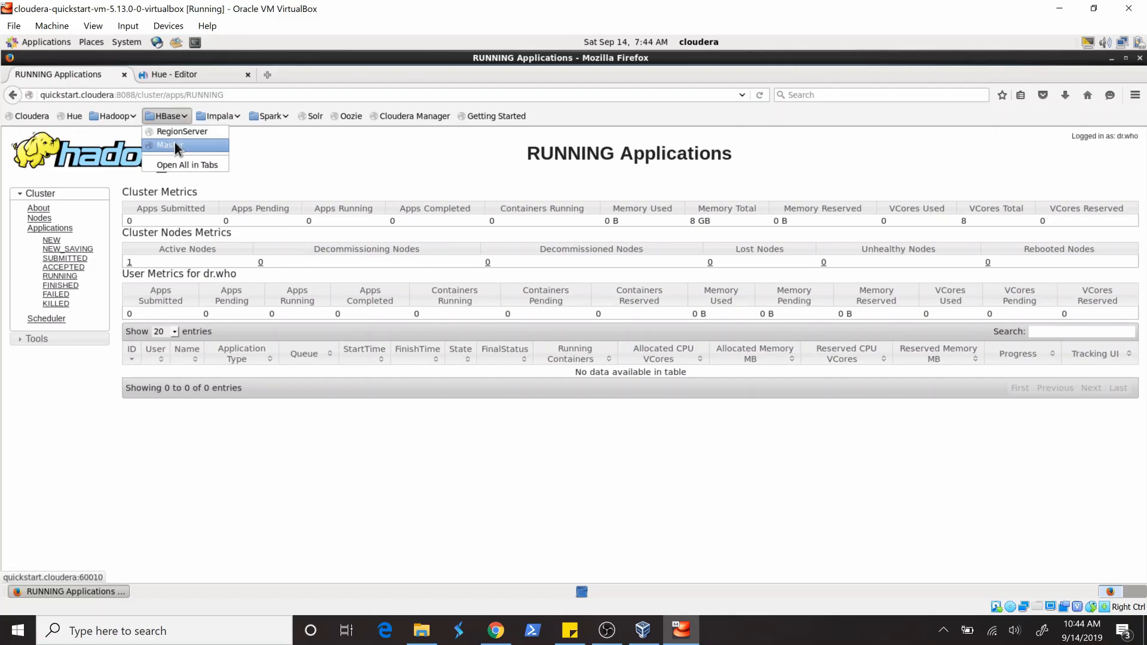
click(178, 145)
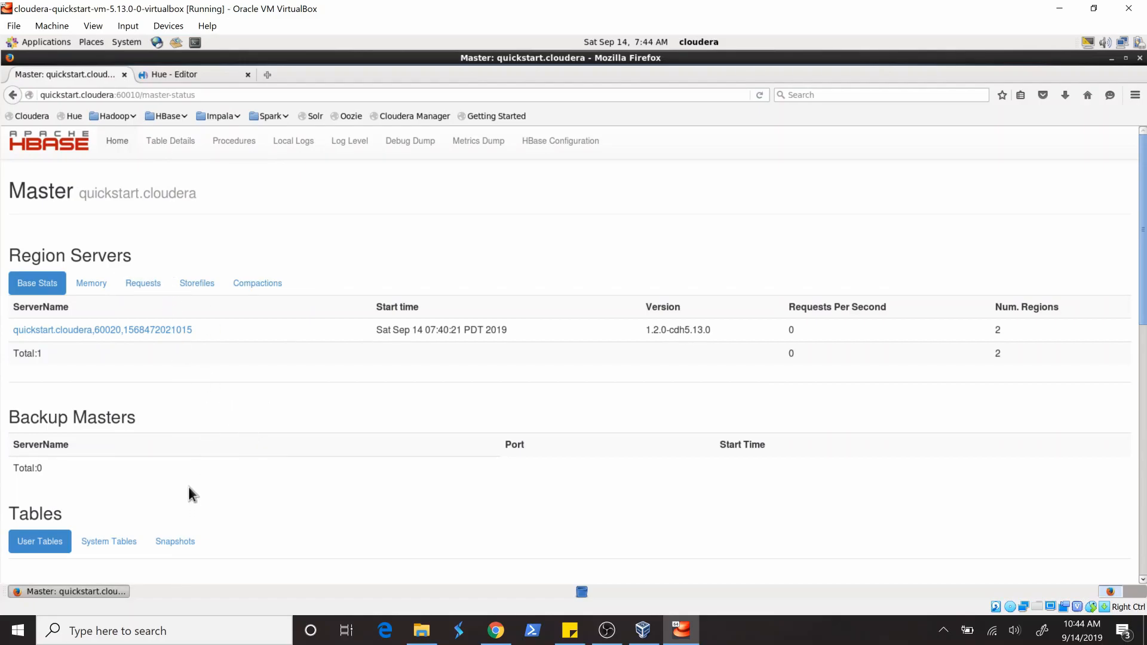
scroll(286, 475, down, 3)
scroll(286, 476, up, 3)
- Return to the Hue editor, show its list of data sources, and open the Files browser
click(173, 73)
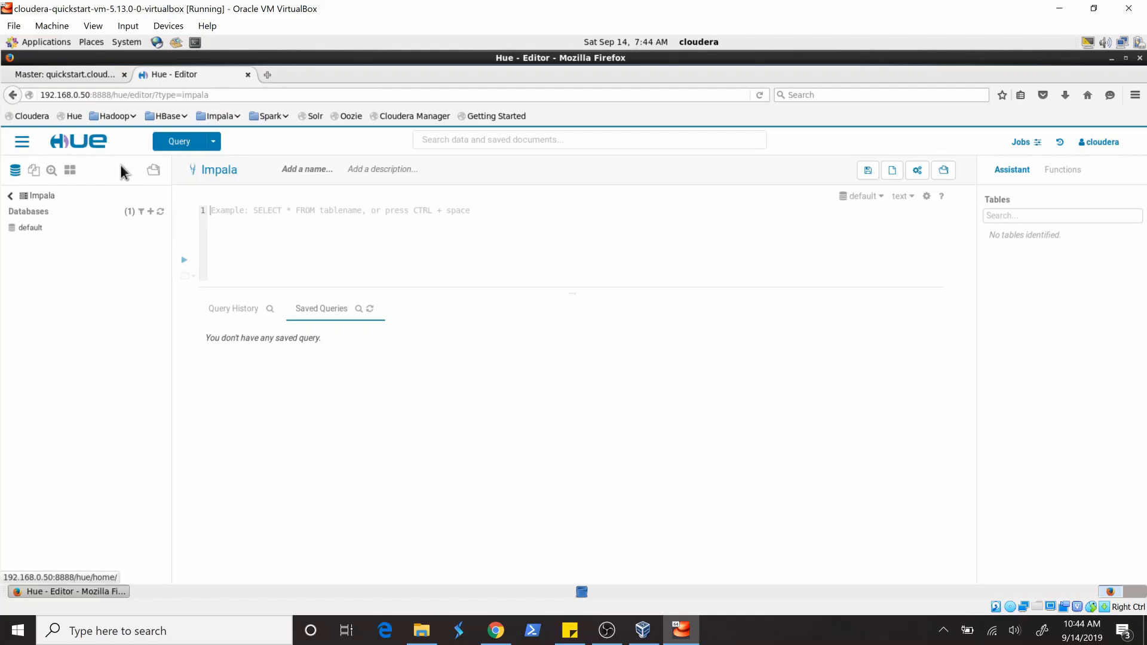
click(11, 196)
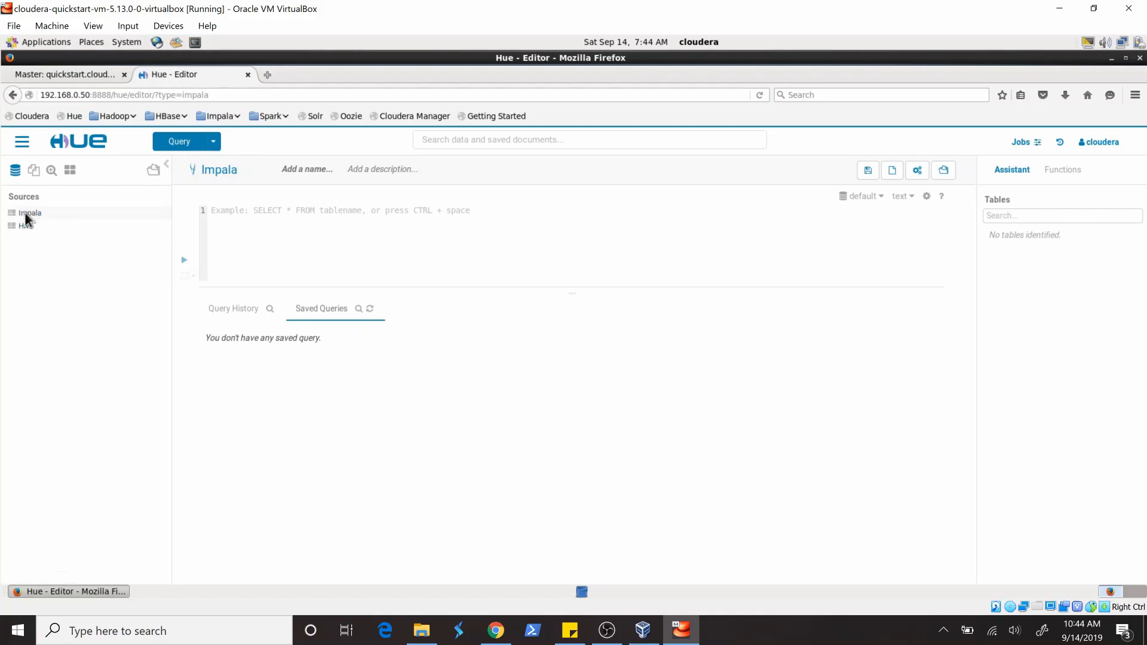
click(22, 142)
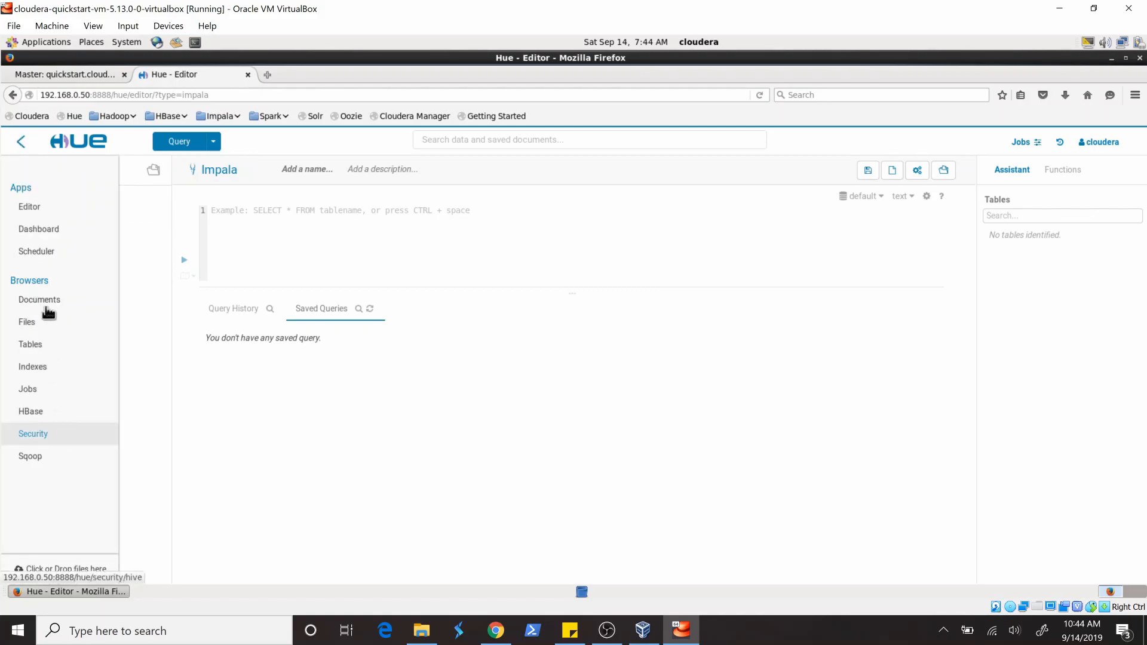
click(32, 326)
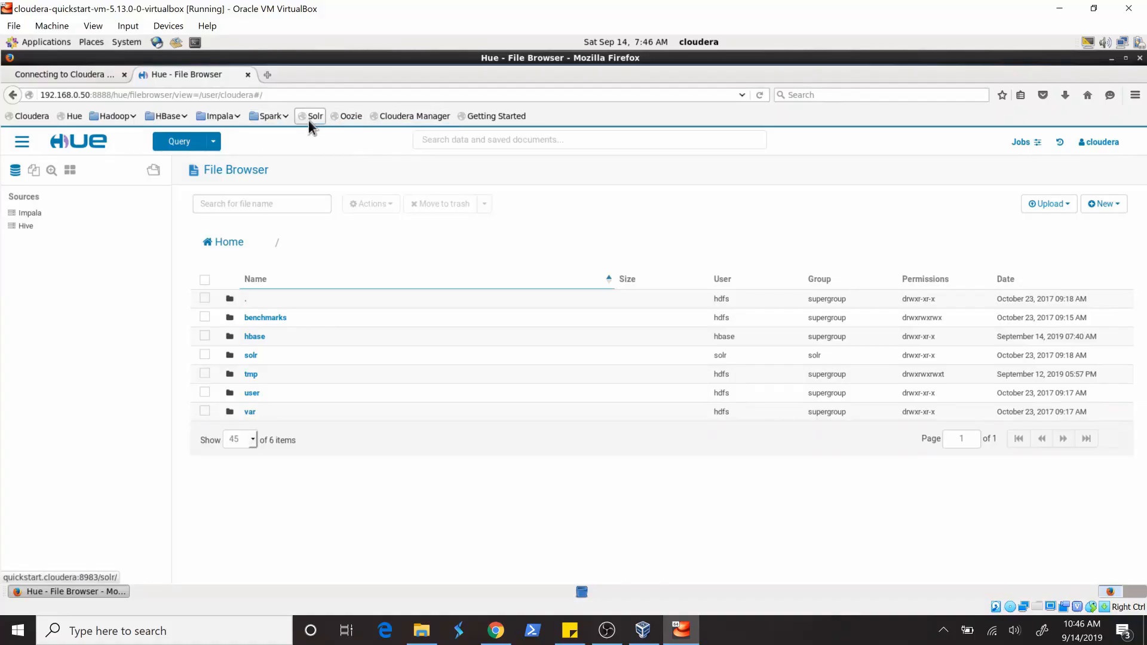
- Open the Spark History Server and show its incomplete applications
click(283, 118)
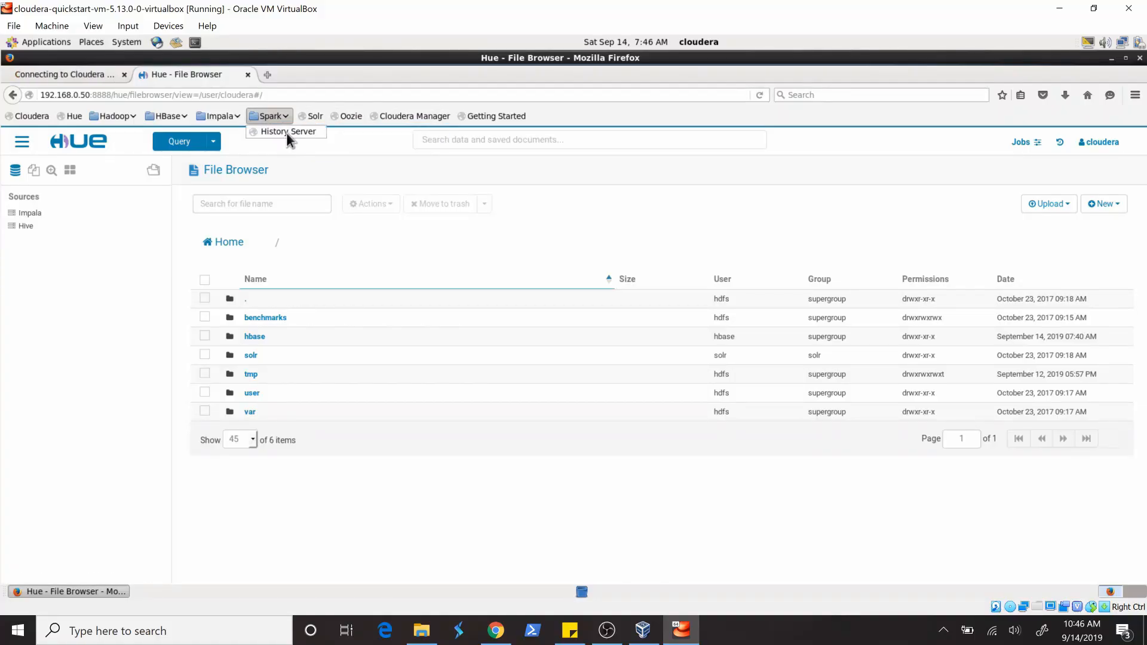
click(288, 131)
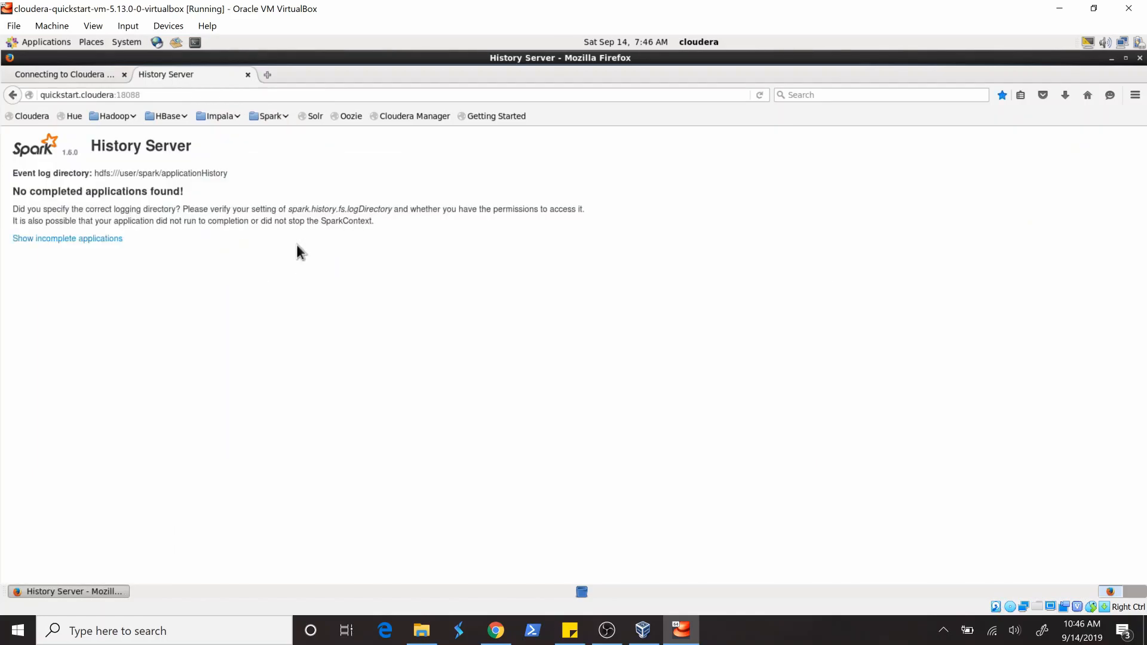
click(74, 240)
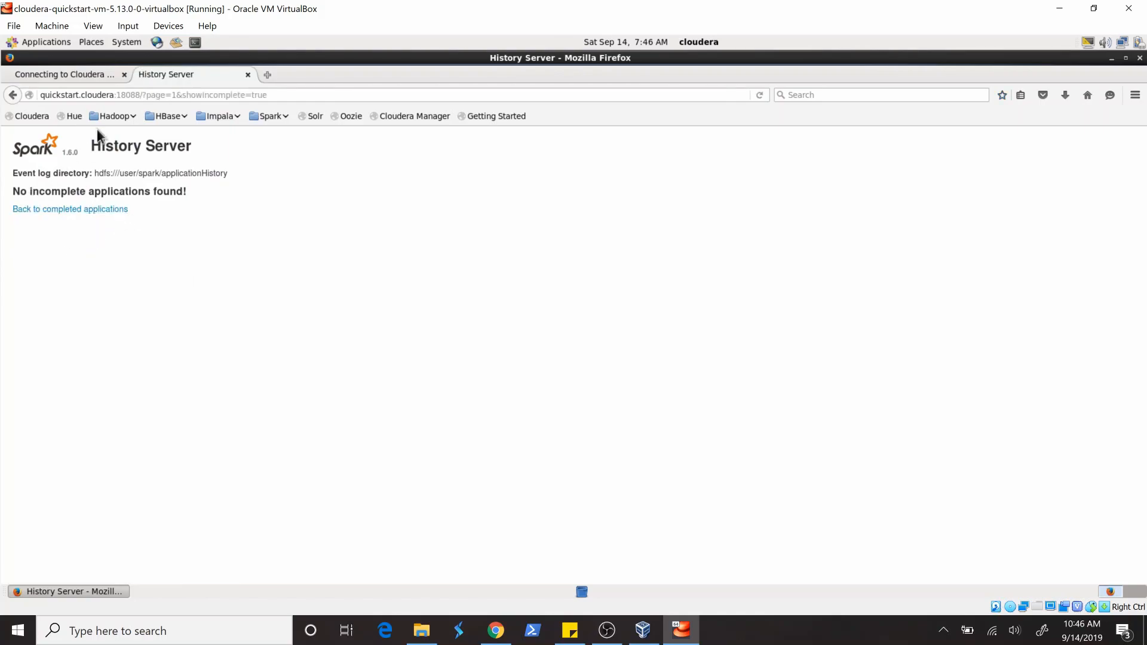
- View the Oozie Web Console, and open the Solr Admin dashboard to review its system and JVM details
click(348, 117)
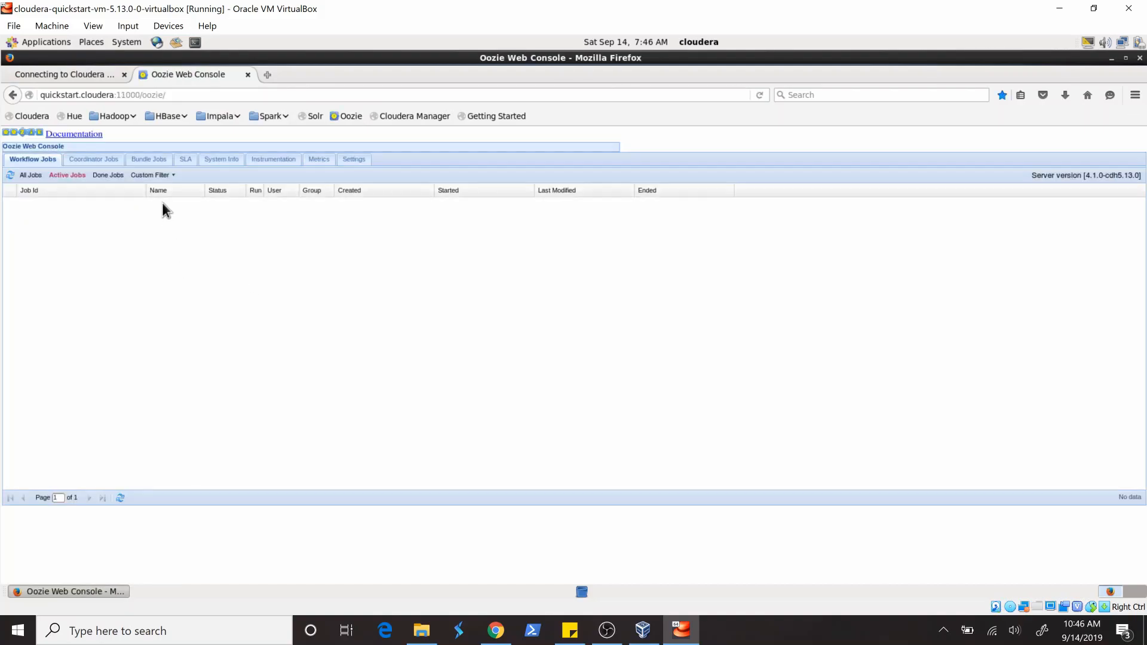
click(317, 116)
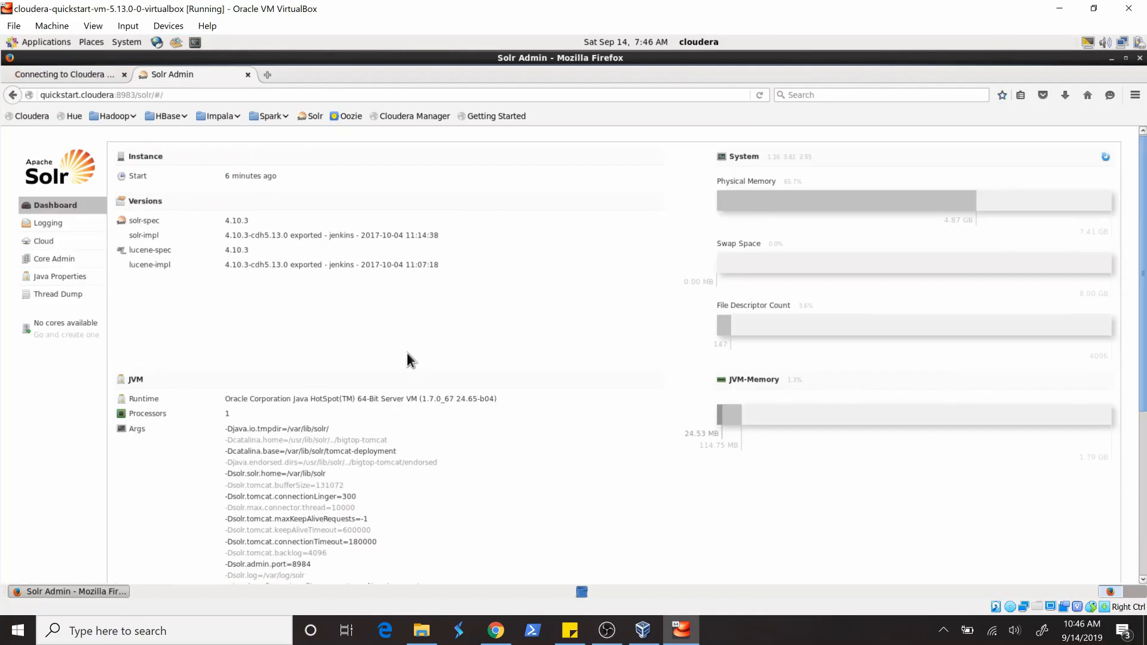
scroll(406, 354, down, 5)
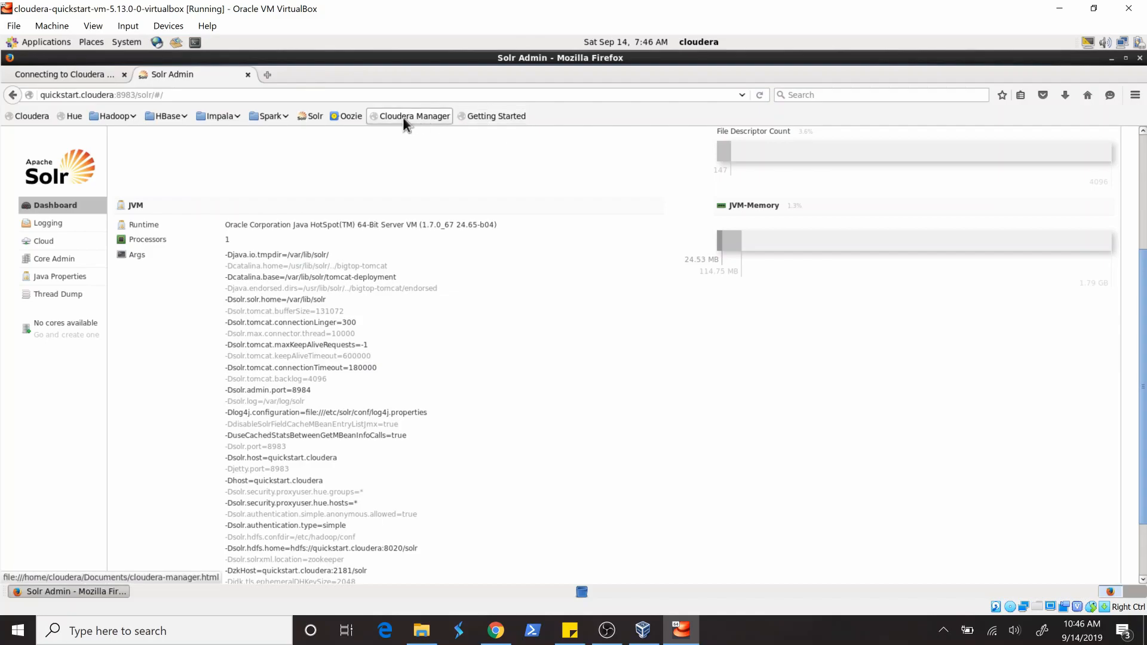
- Open the Impala Catalog page from the bookmarked Impala services
click(198, 117)
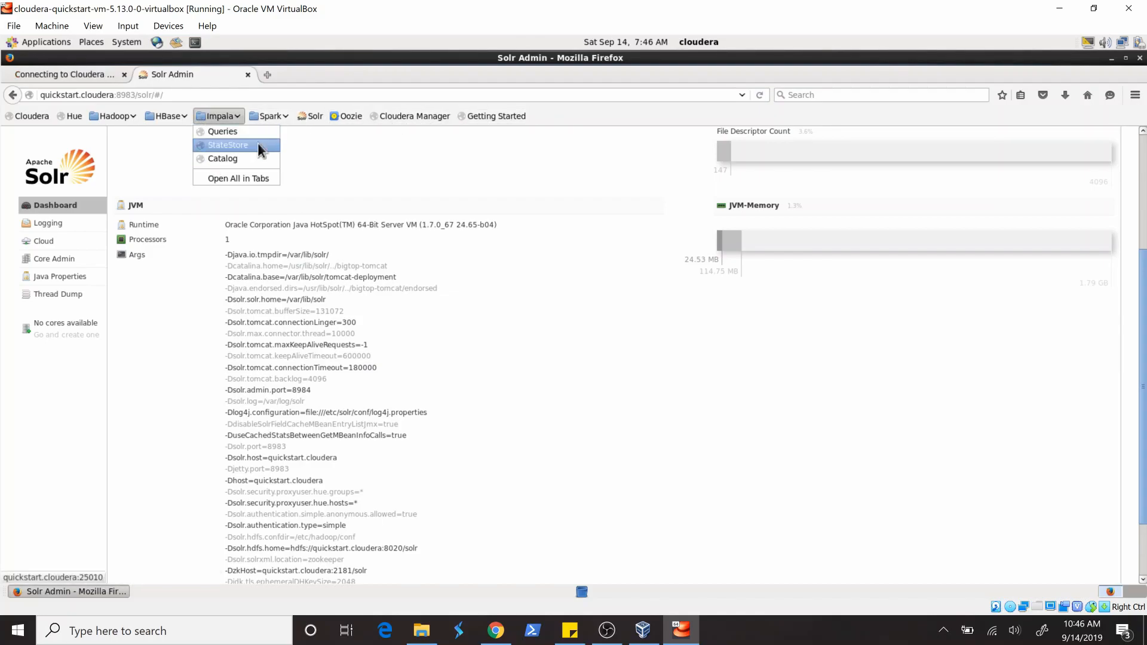
click(245, 158)
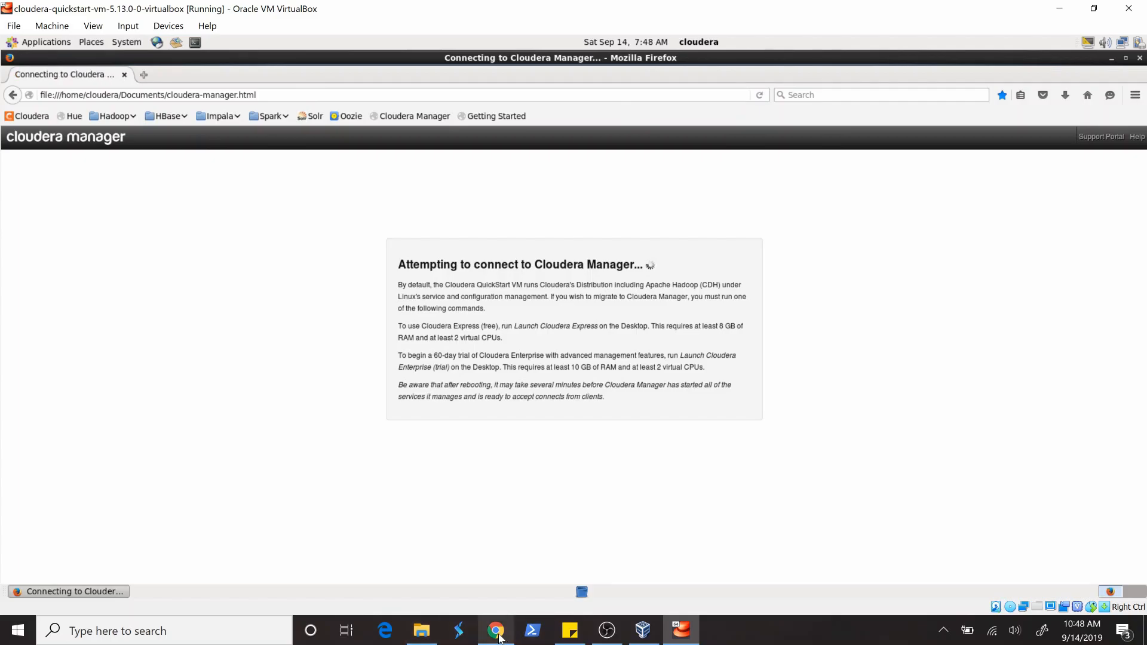
- Switch to Chrome to view the Cloudera QuickStart download page with its documentation links, and return to the virtual machine
mouse_move(500, 638)
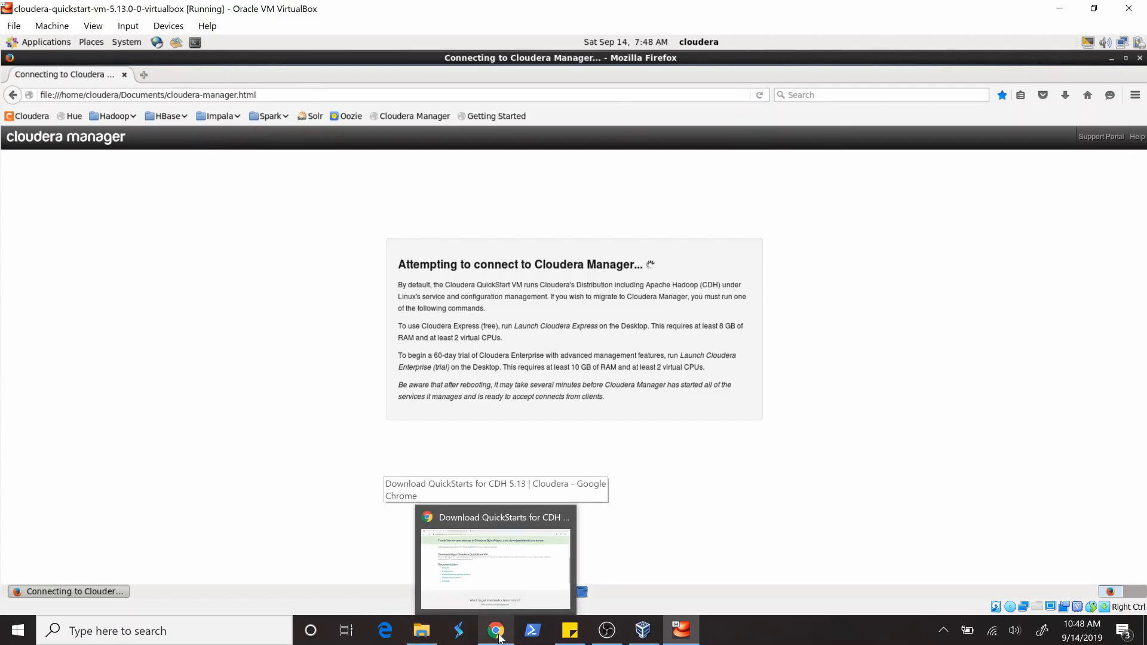
click(498, 634)
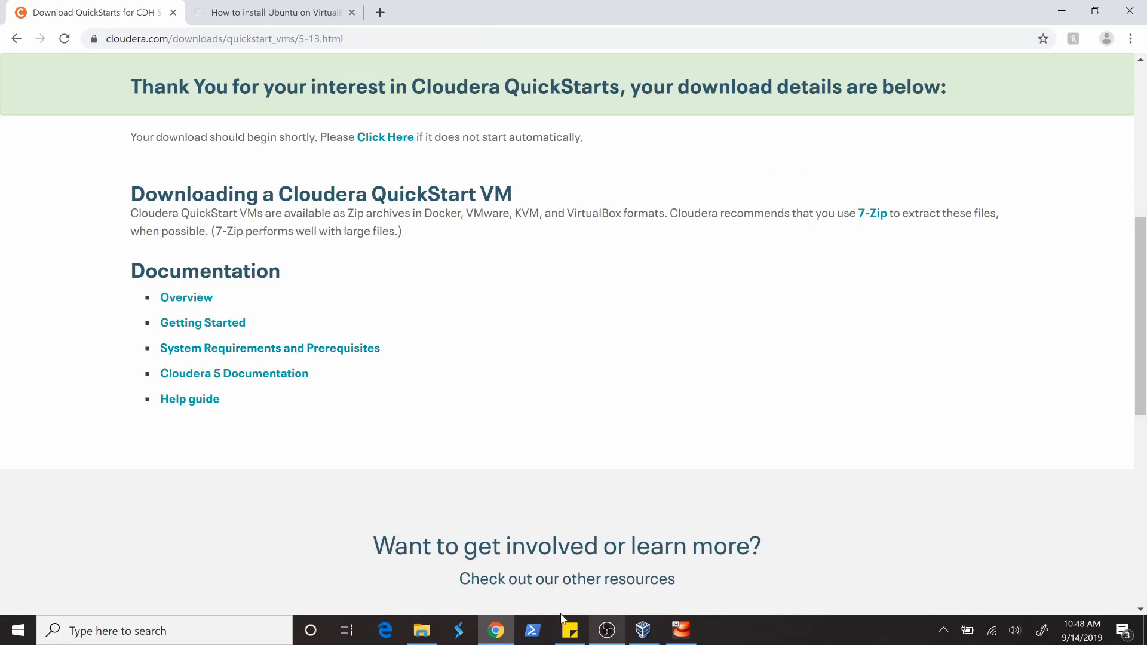
click(496, 631)
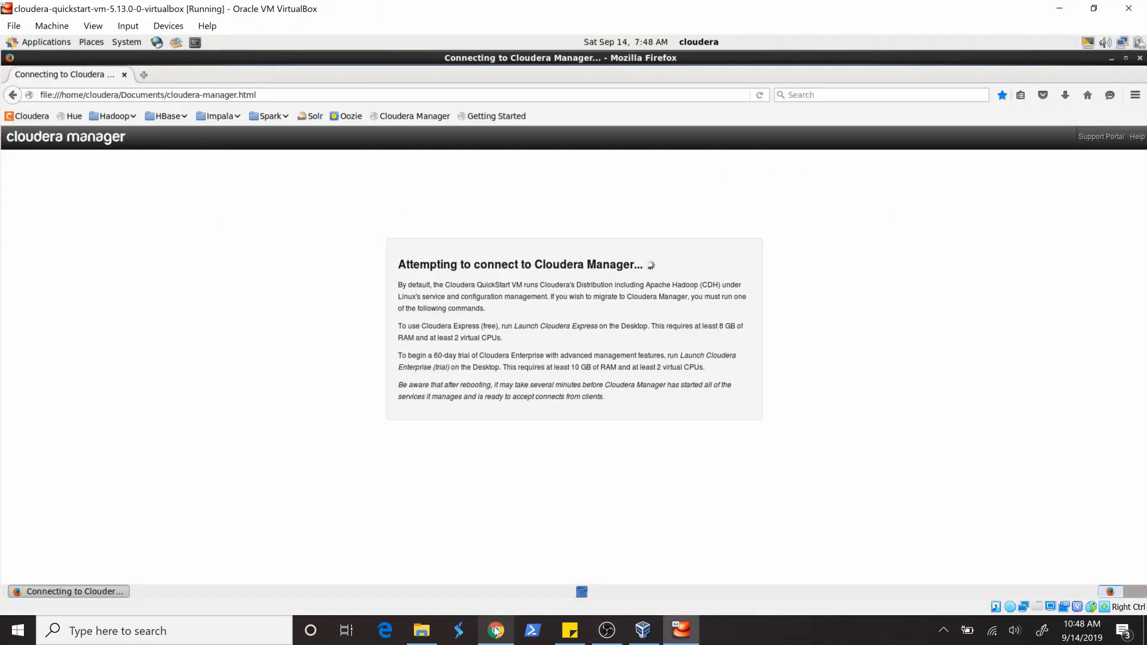